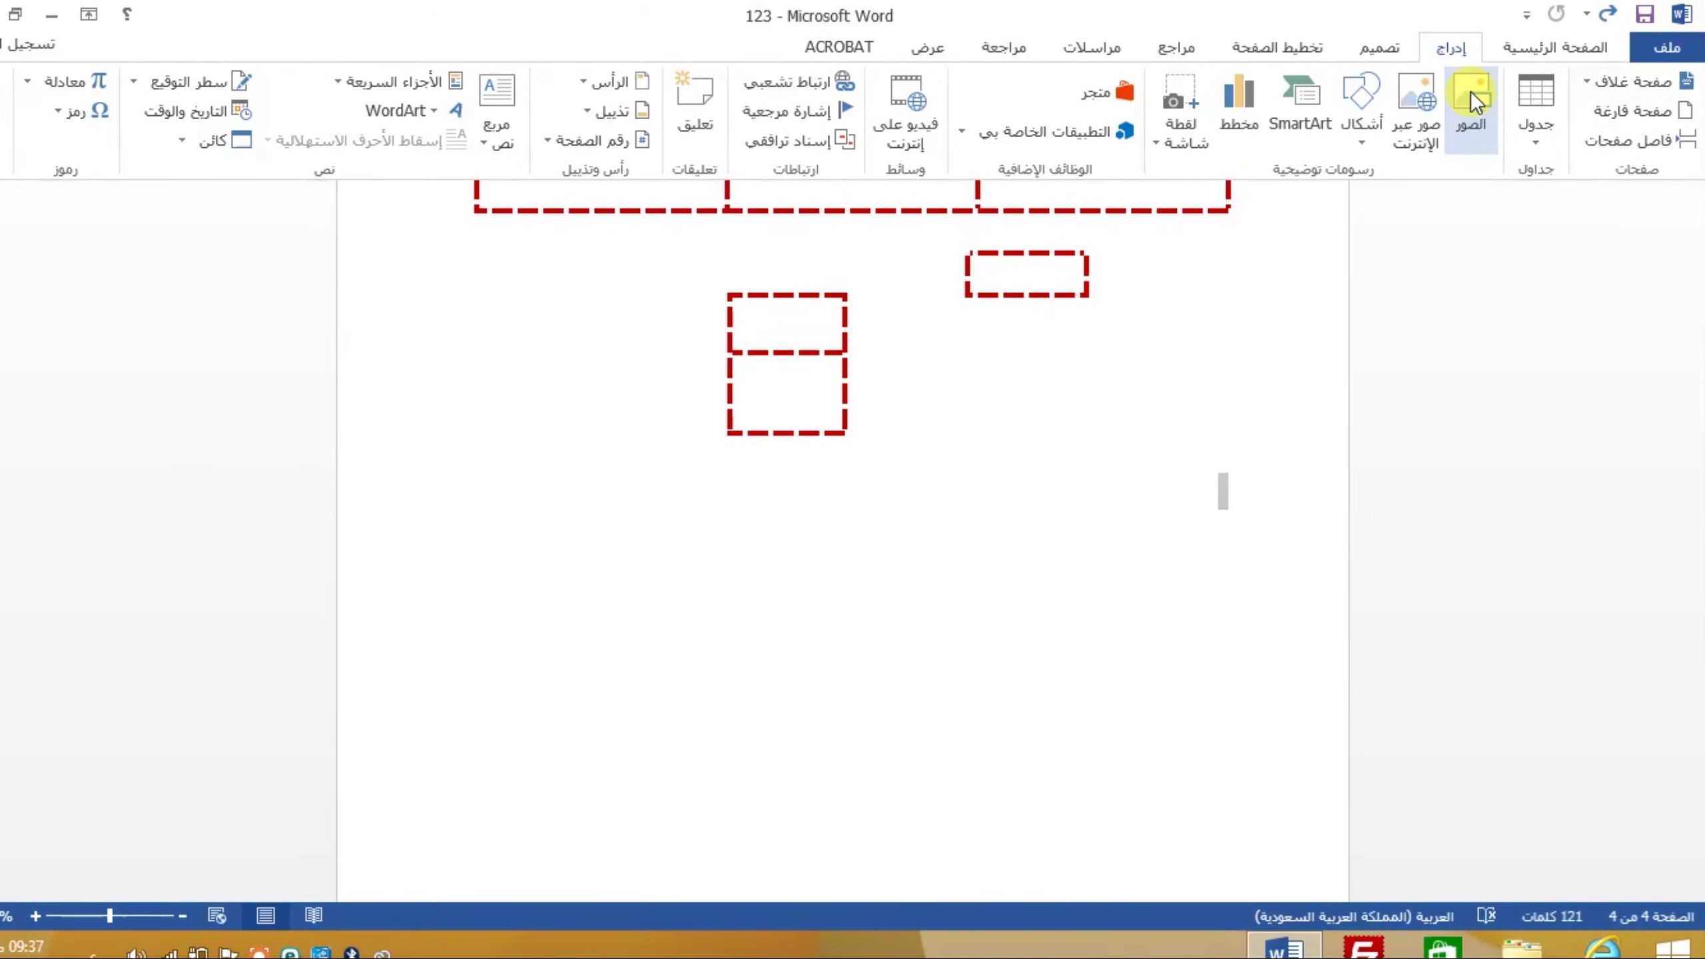
- Put the cursor in the empty area below the dashed boxes and bring up the Insert Picture dialog
{"action": "scroll", "coordinate": [1423, 306], "scroll_direction": "up", "scroll_amount": 3}
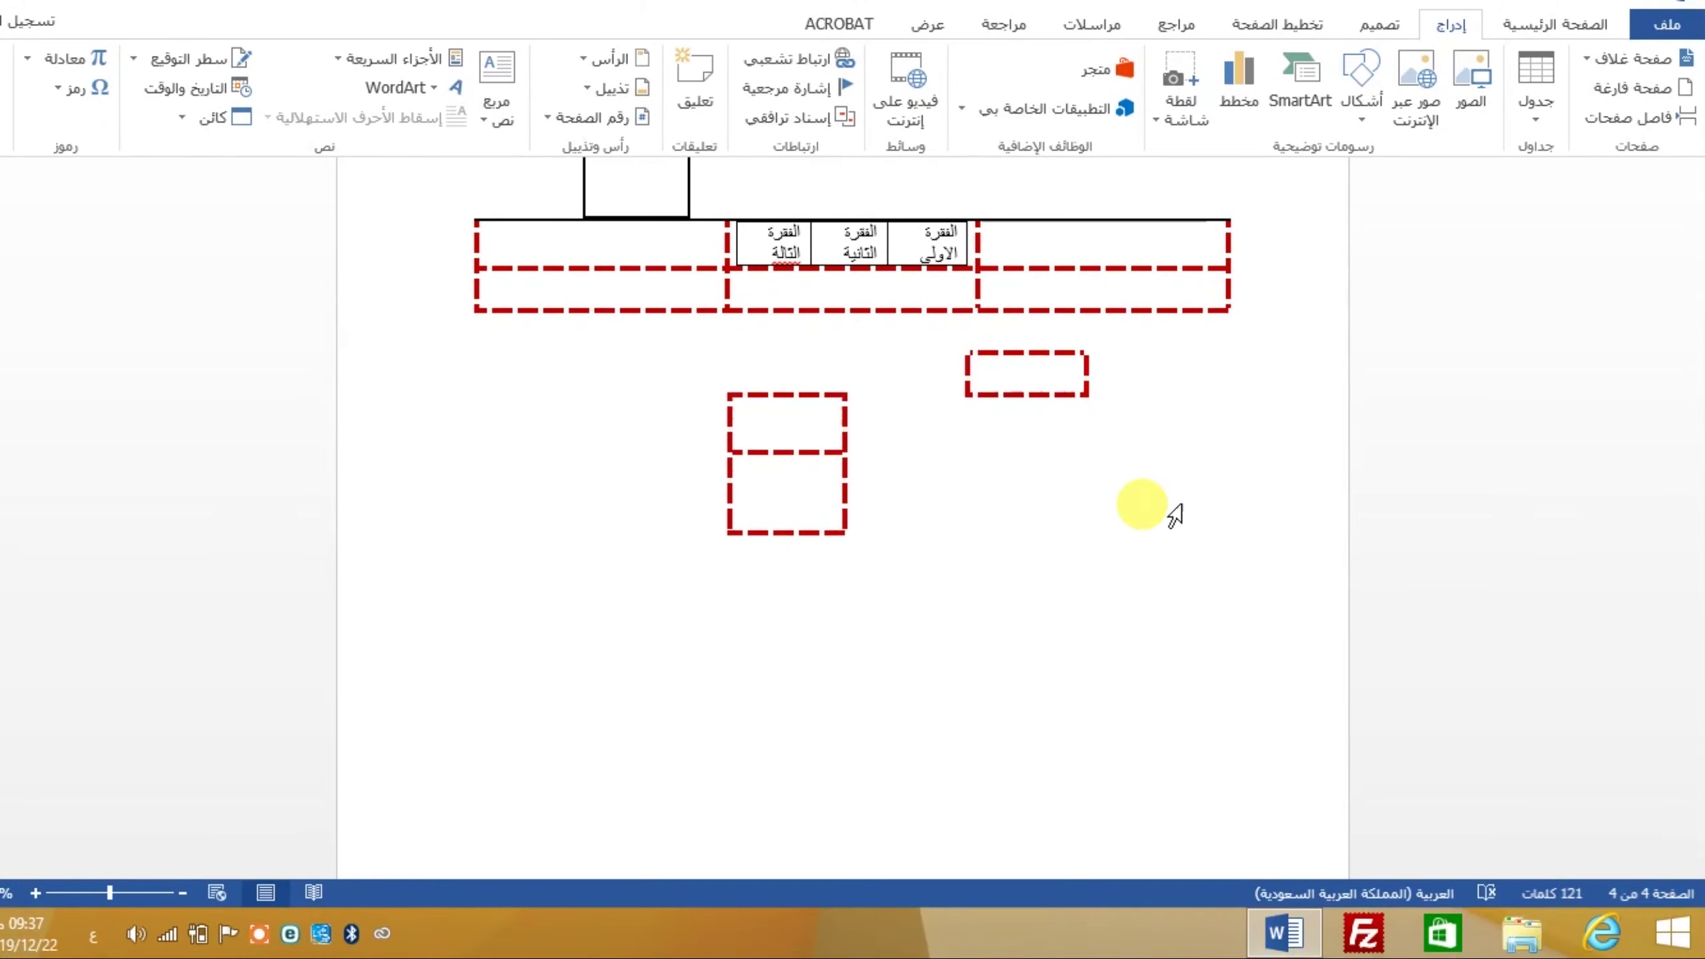
{"action": "left_click", "coordinate": [1227, 632]}
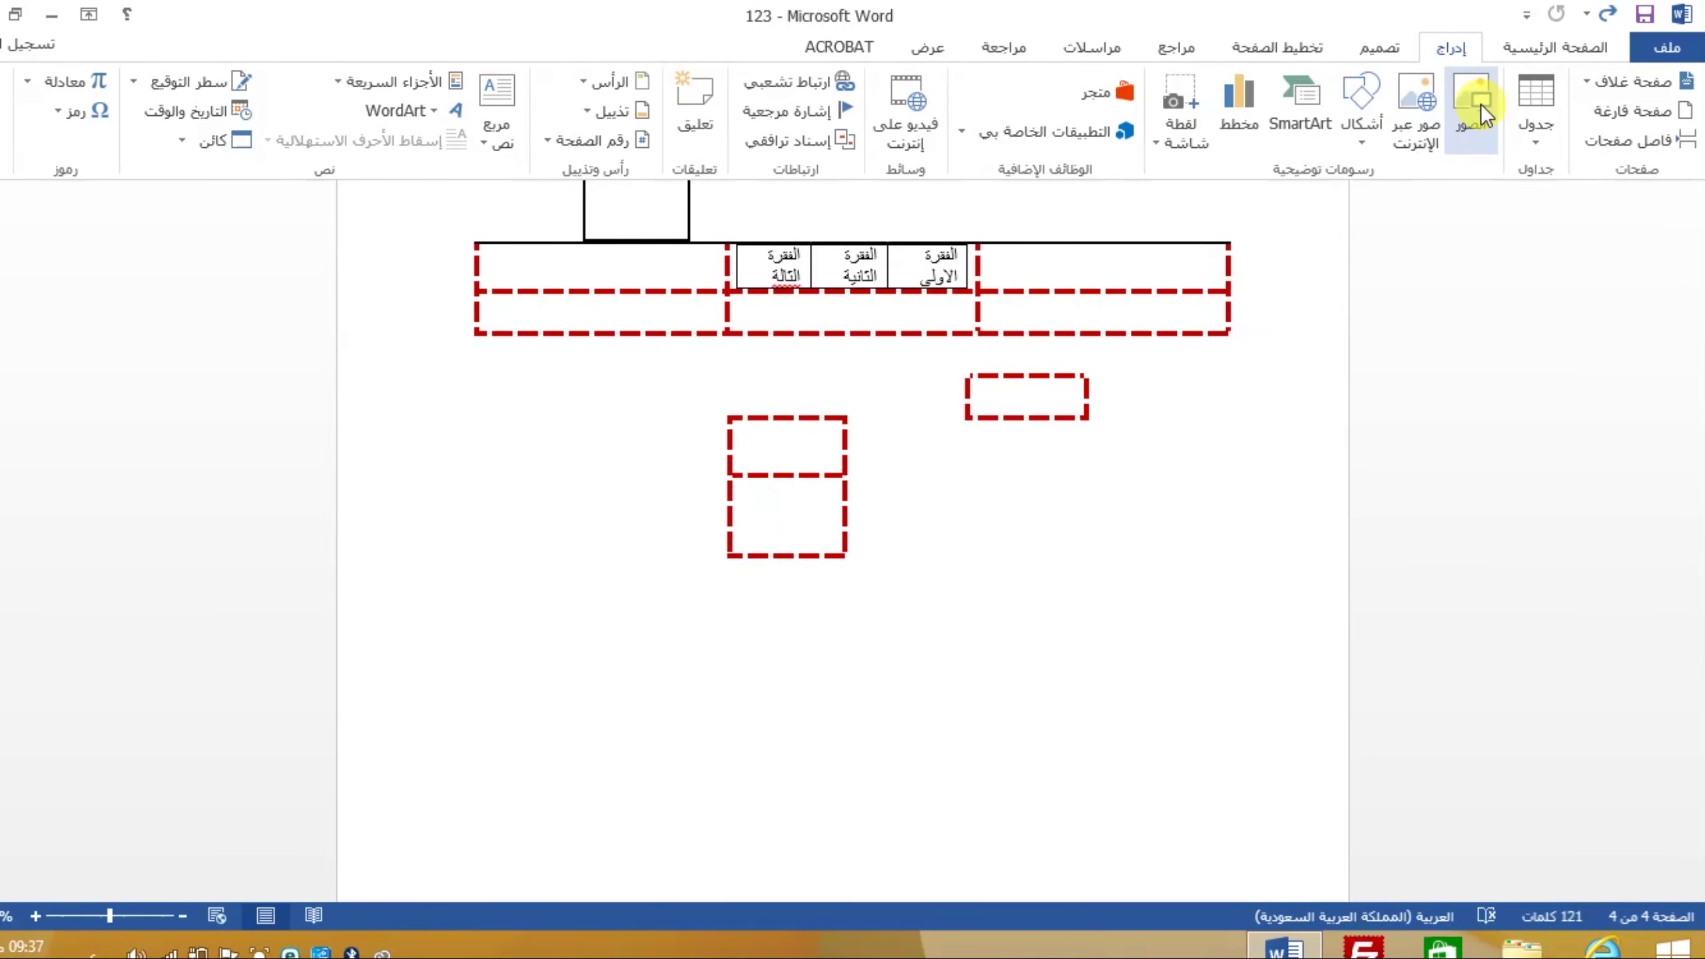
{"action": "left_click", "coordinate": [1481, 104]}
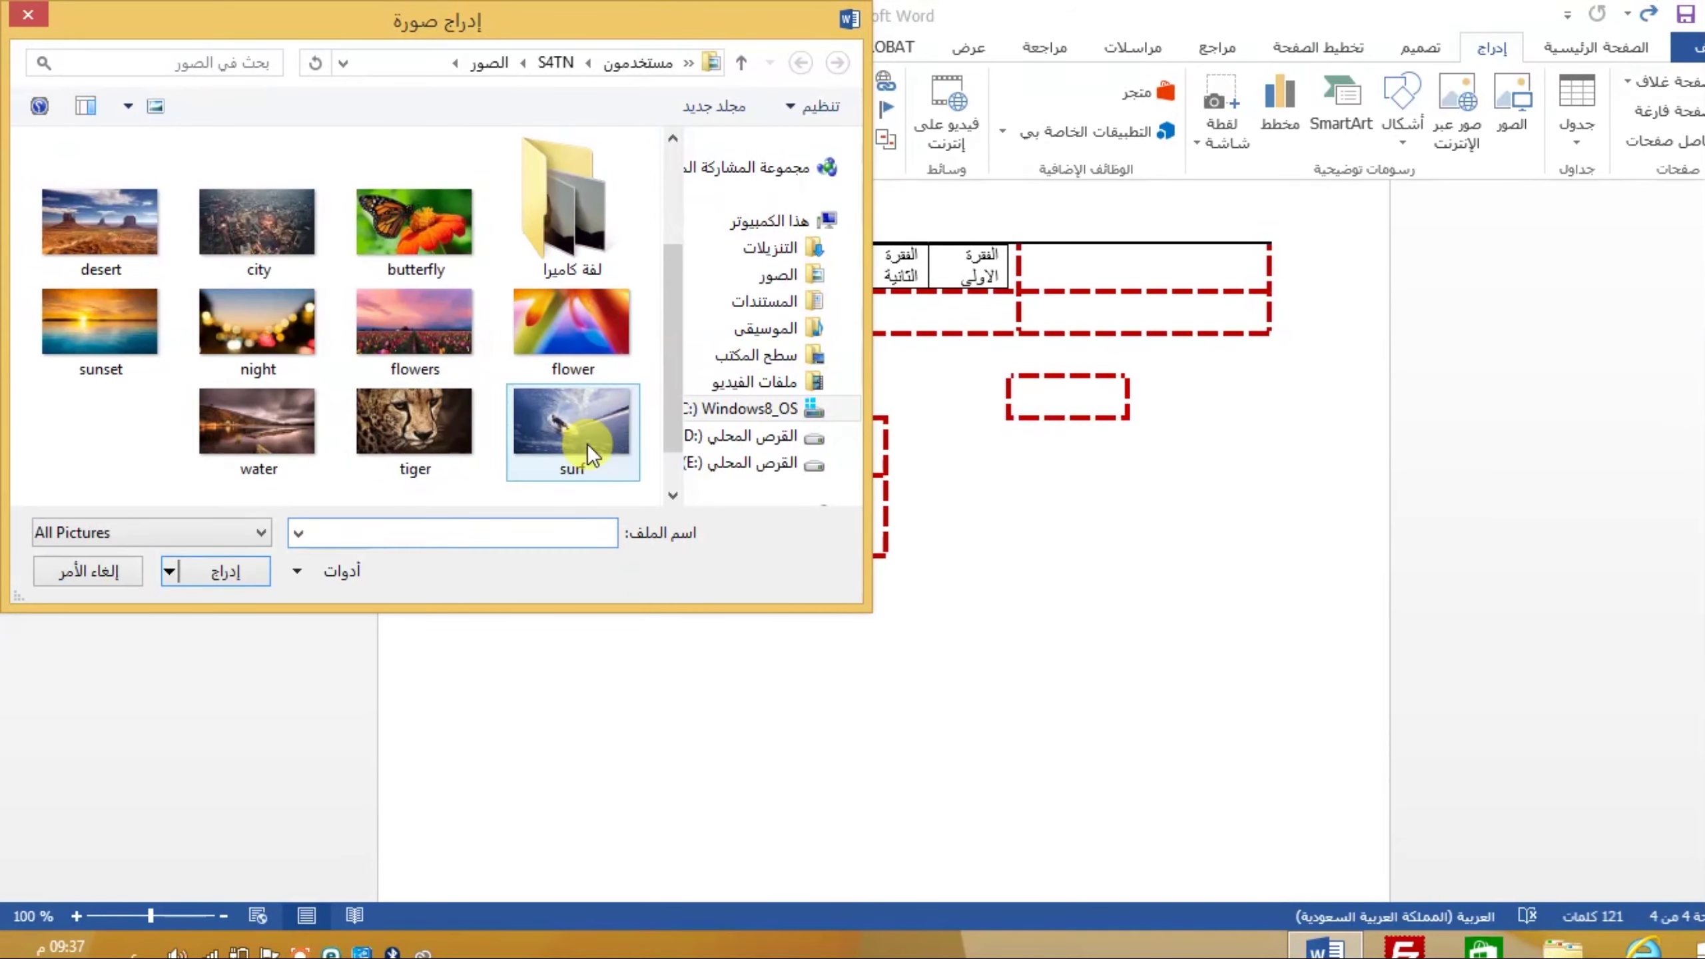
- Insert the surf photo from the Pictures library below the dashed shapes
{"action": "left_click", "coordinate": [584, 440]}
{"action": "left_click", "coordinate": [223, 549]}
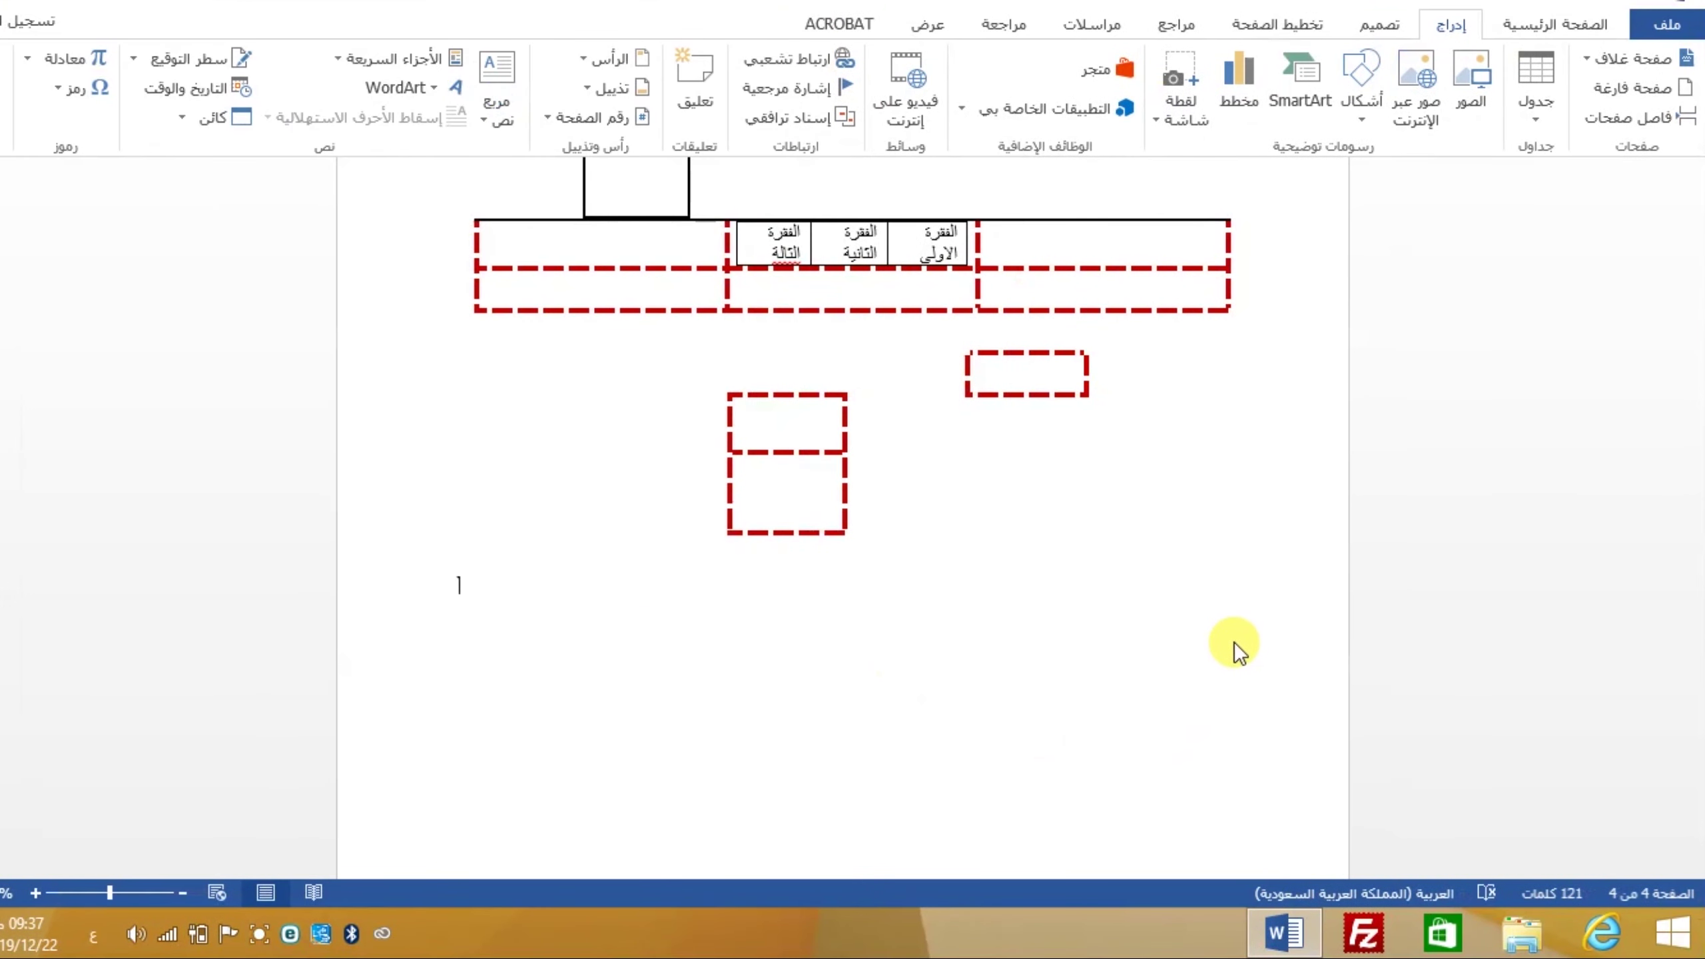
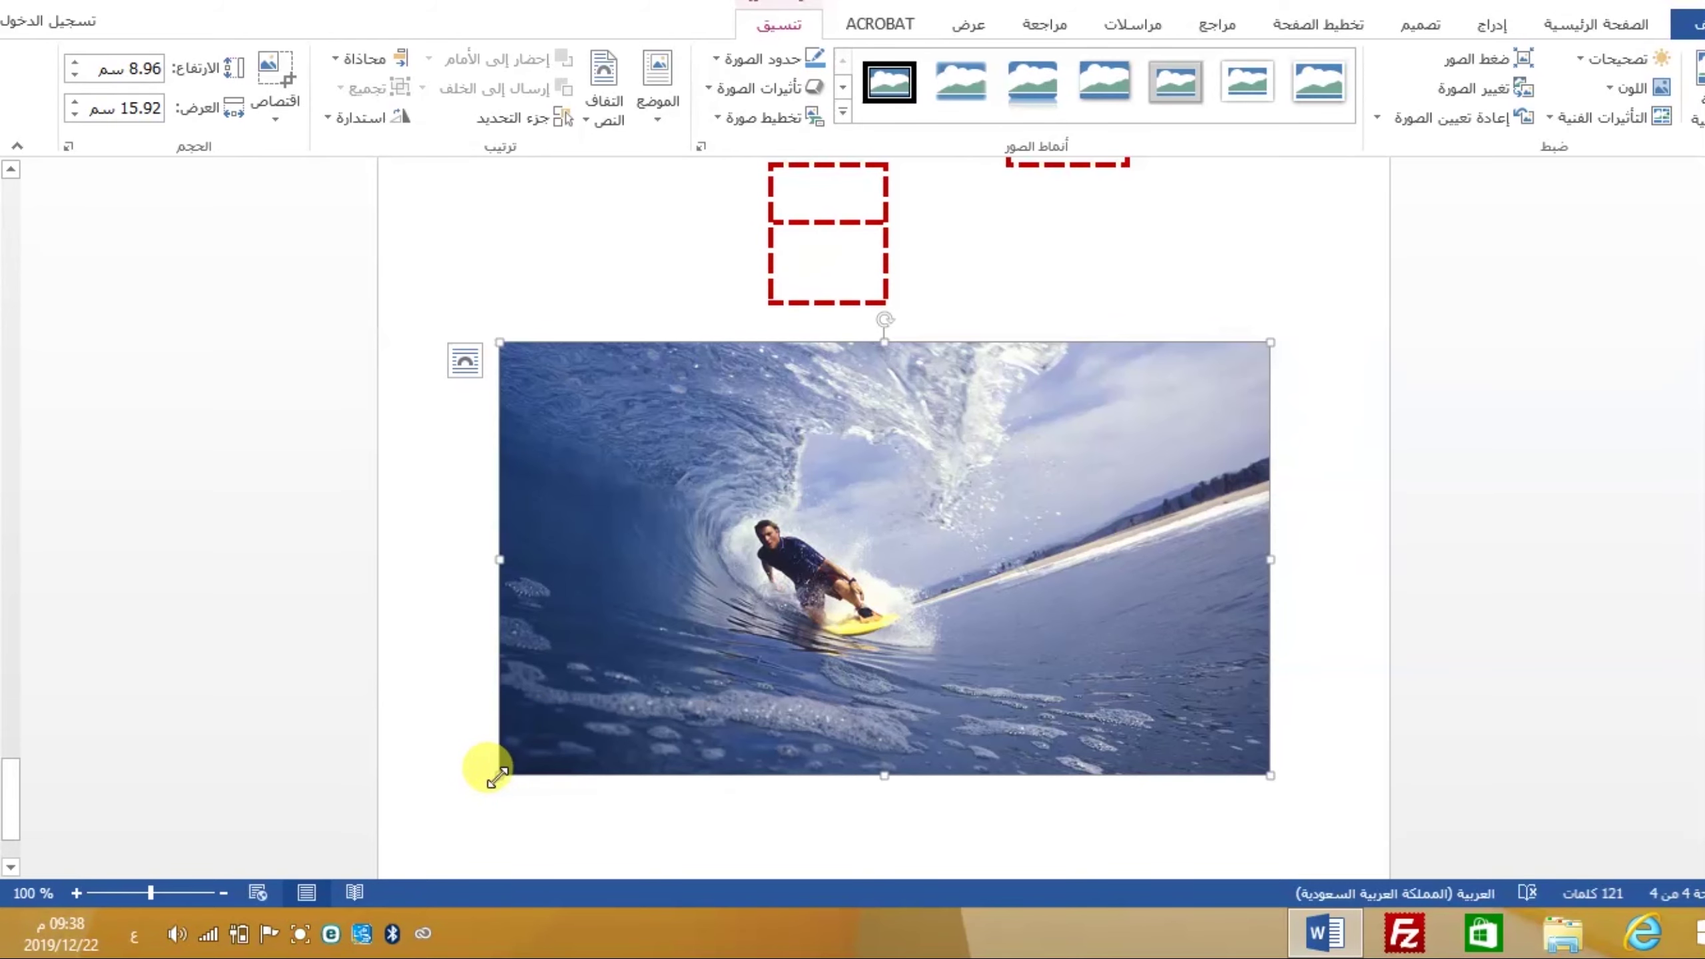
- Shrink the surfer photo to 12.46 × 7.01 cm and keep it in its original position
{"action": "left_click_drag", "start_coordinate": [500, 775], "coordinate": [661, 685]}
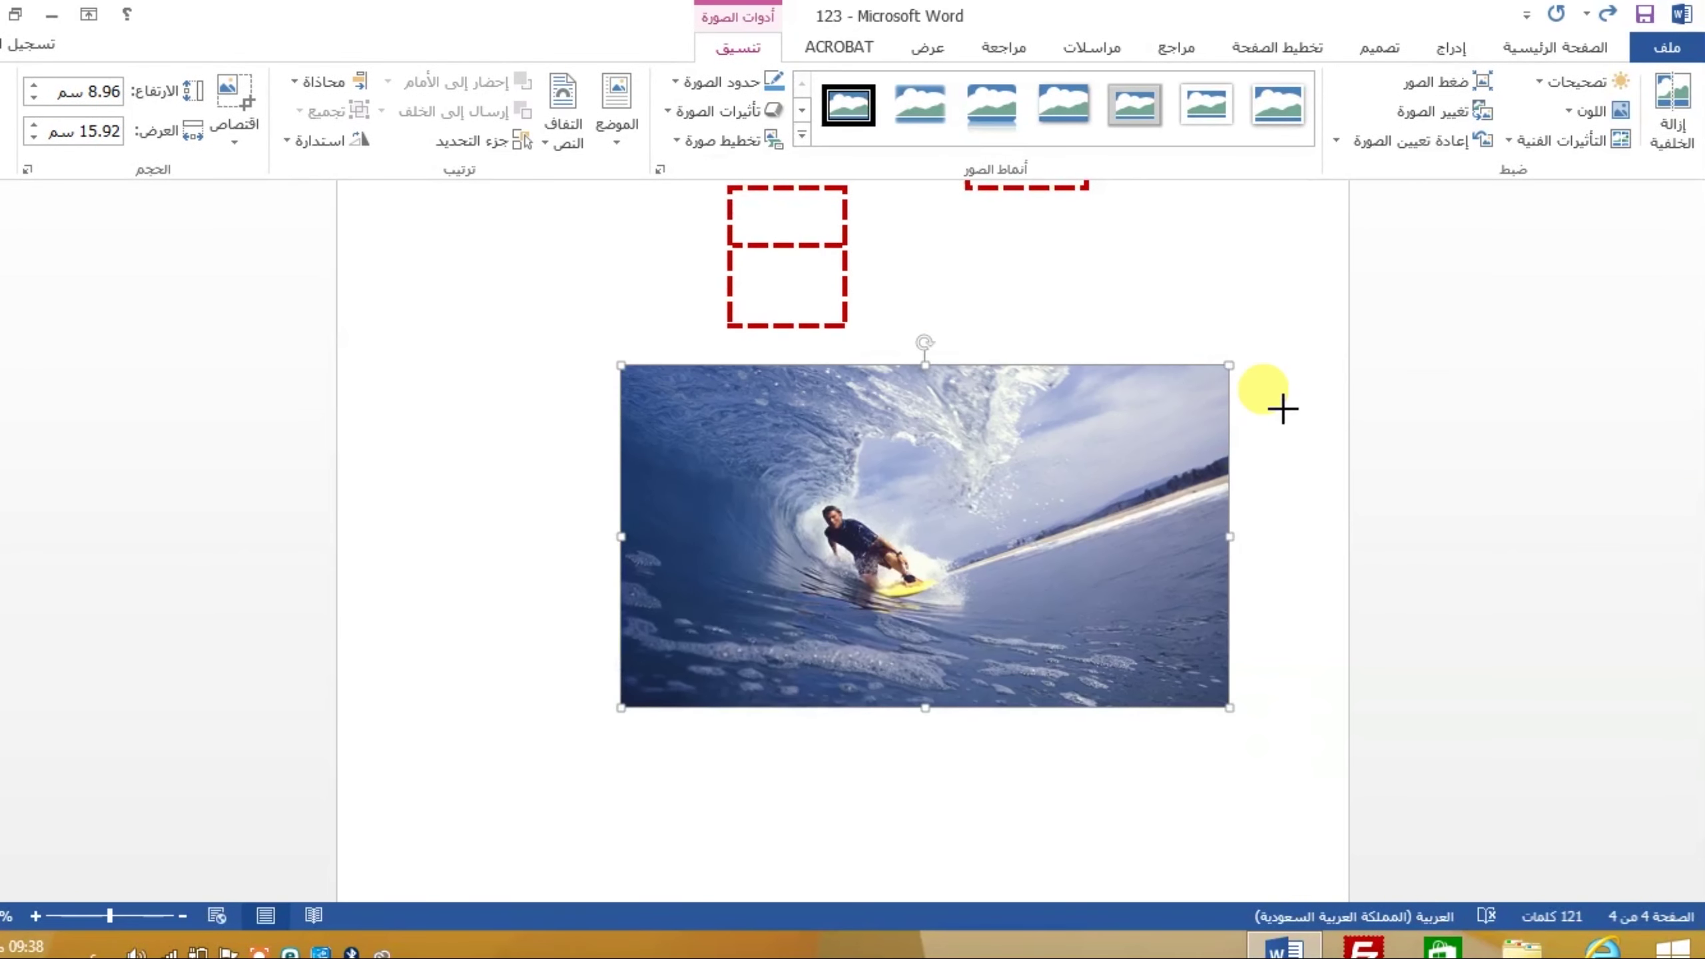
{"action": "left_click_drag", "start_coordinate": [1282, 408], "coordinate": [1188, 342]}
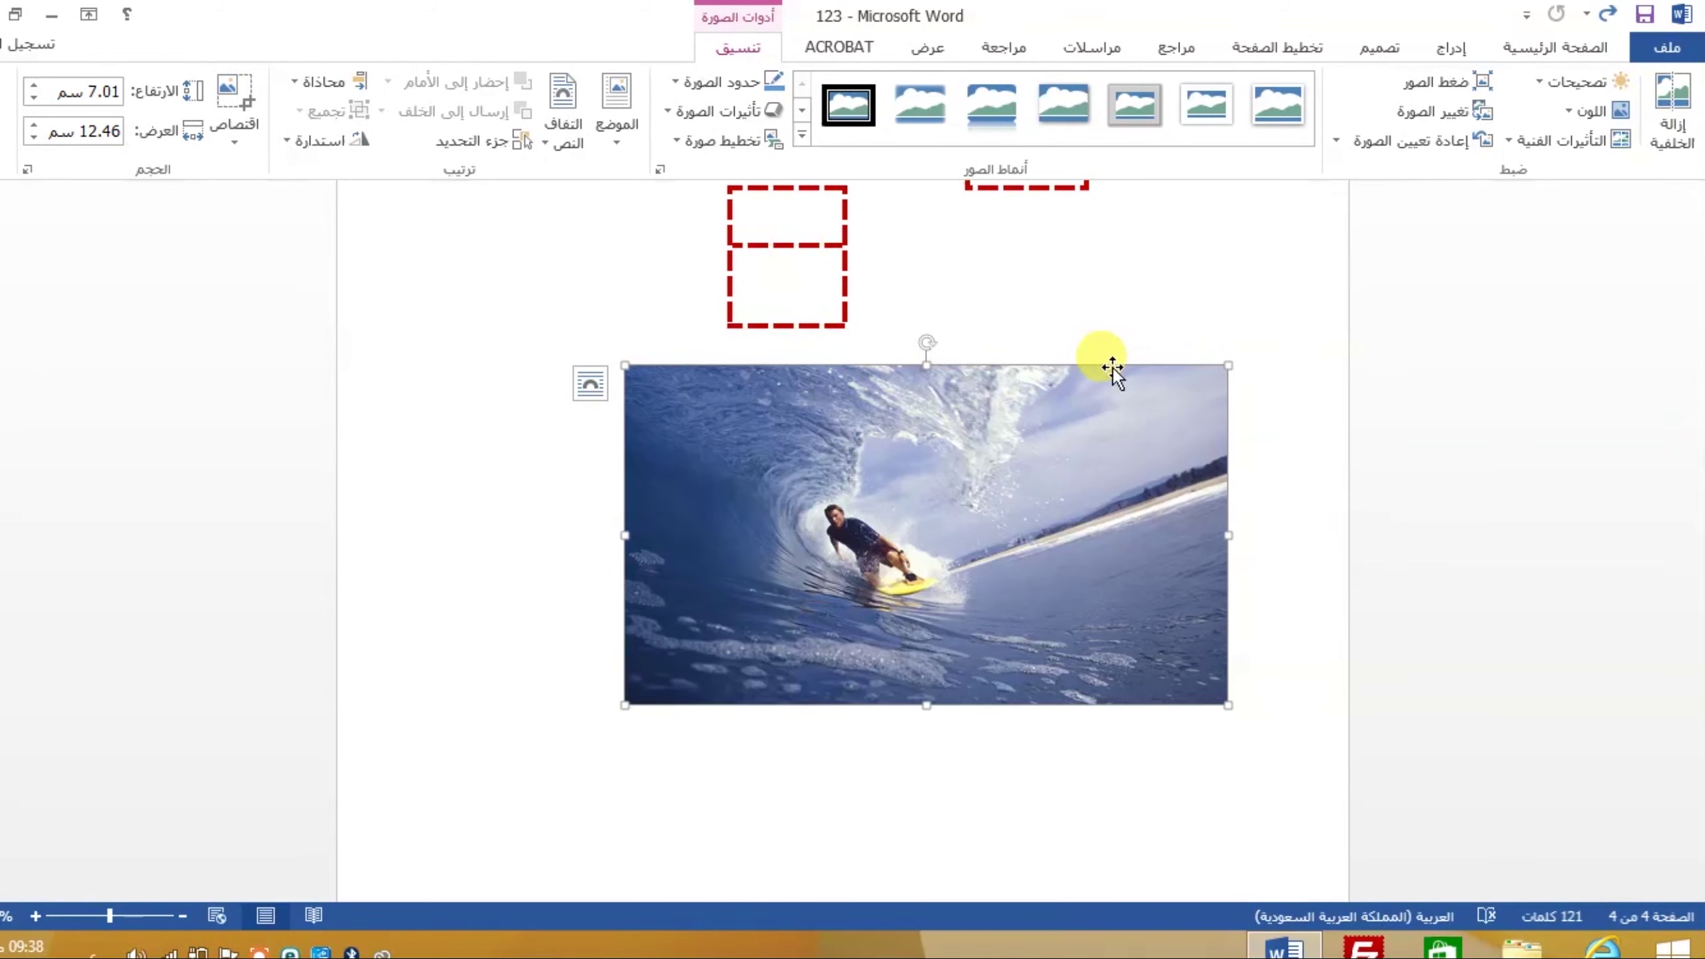
{"action": "left_click_drag", "start_coordinate": [1112, 370], "coordinate": [980, 401]}
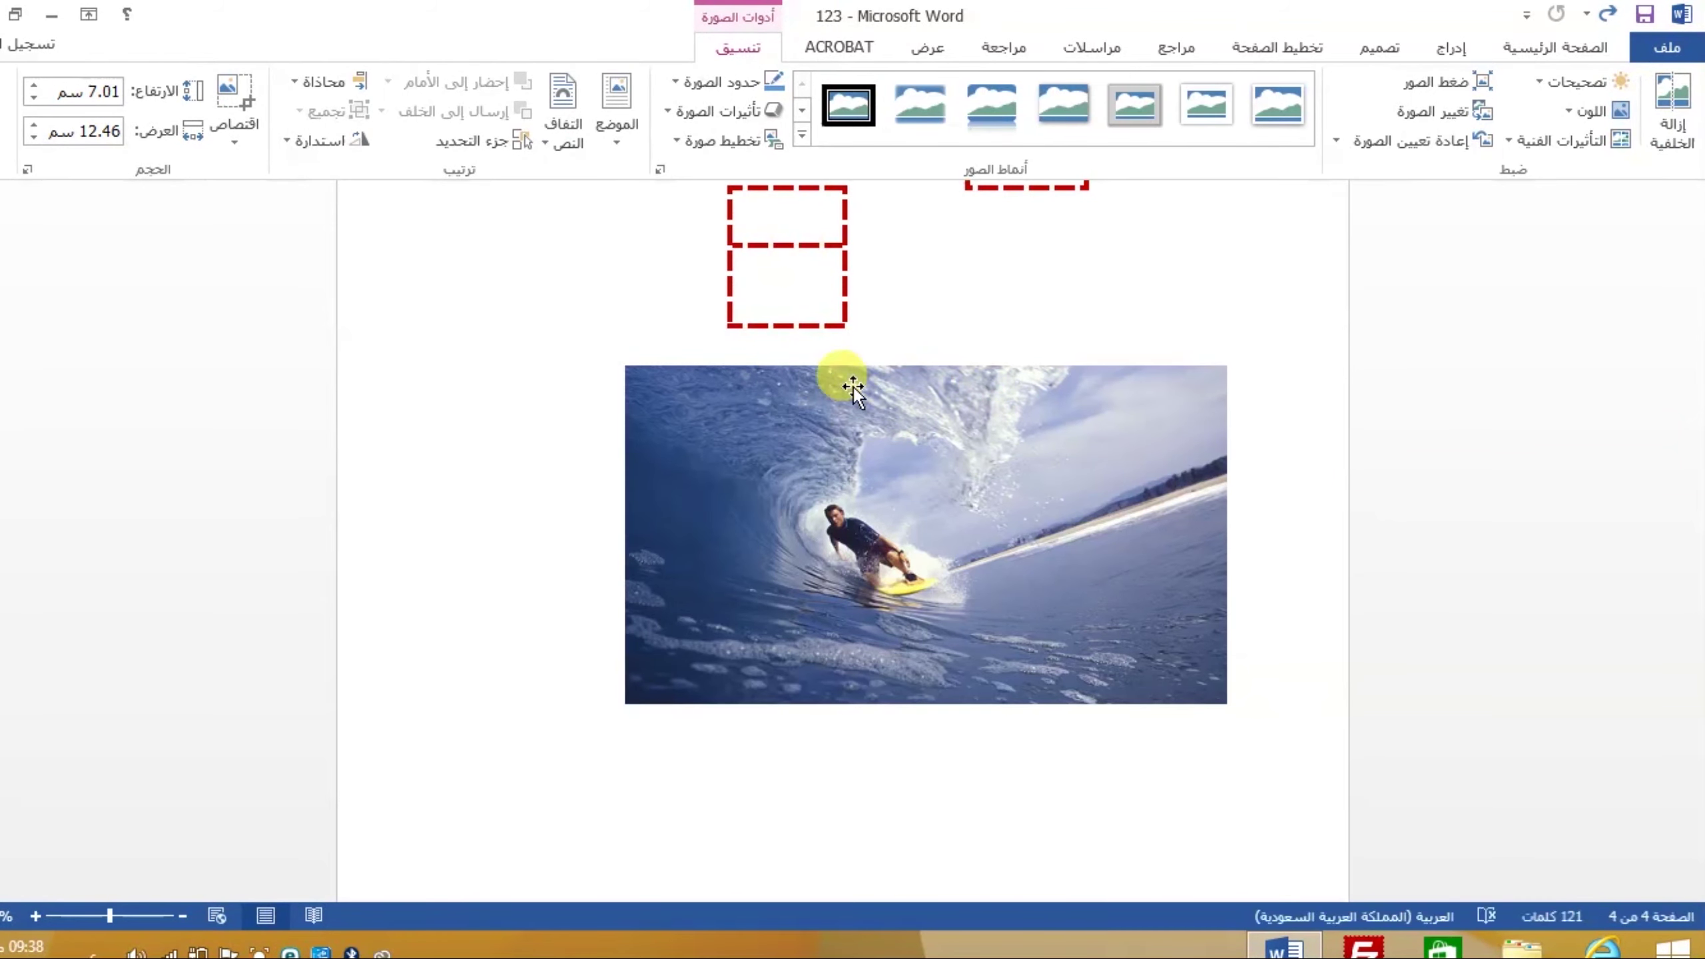
{"action": "left_click_drag", "start_coordinate": [868, 392], "coordinate": [852, 386]}
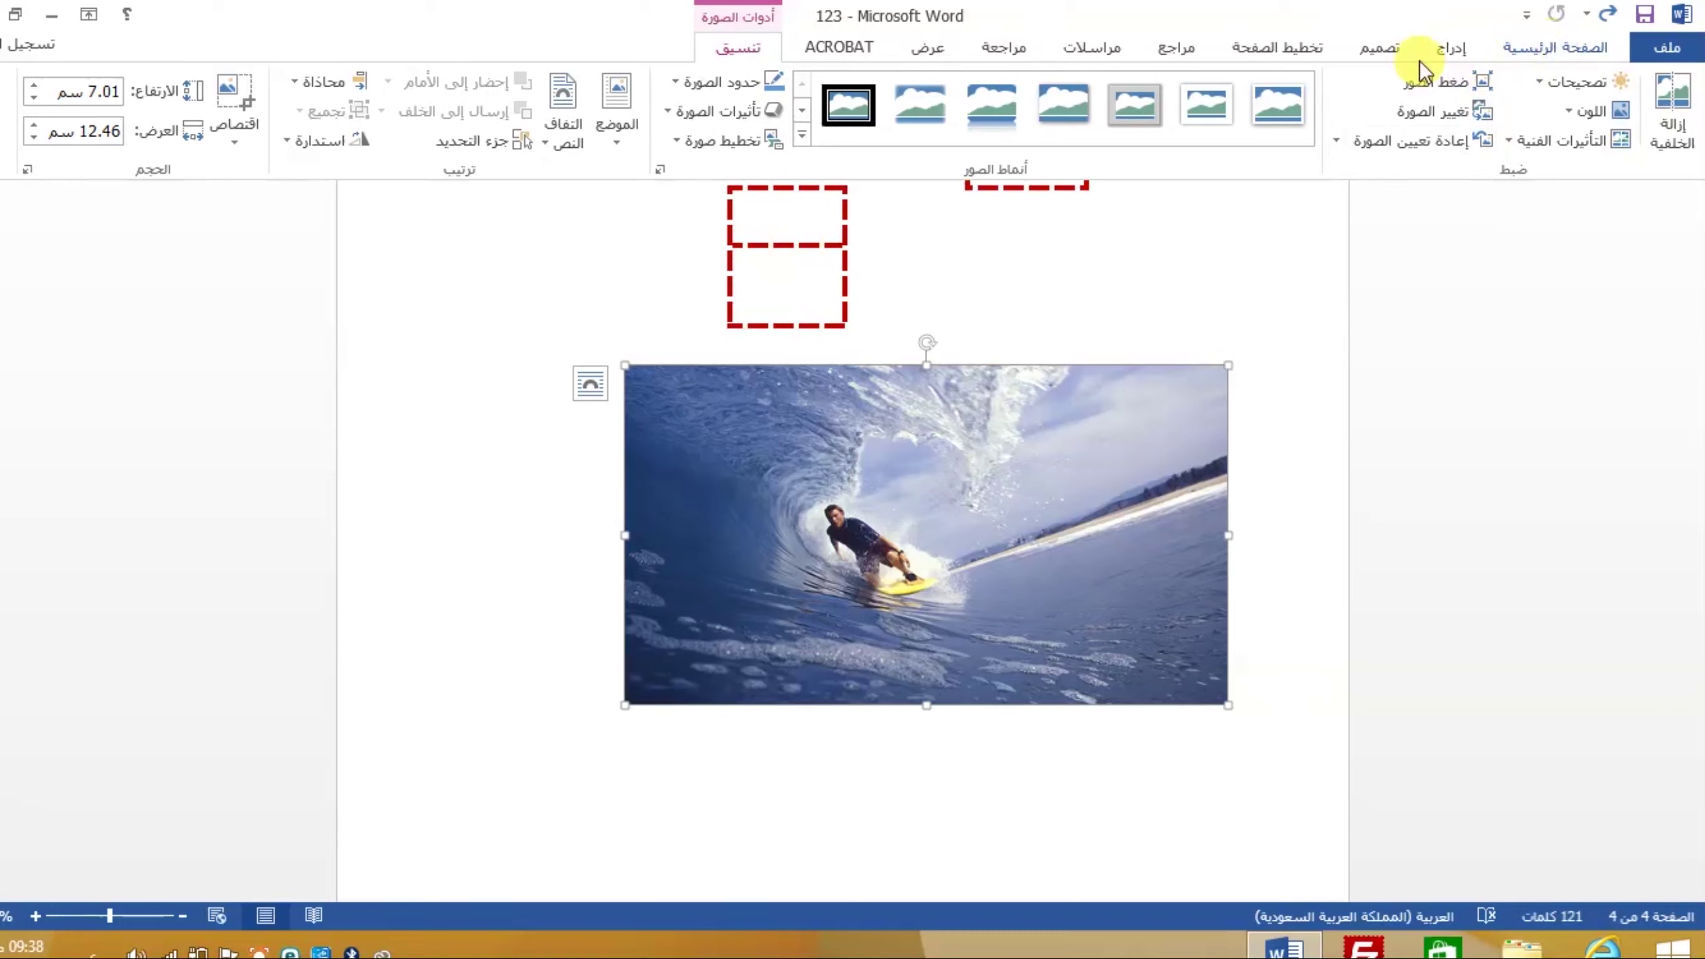
- Apply the soft-edge picture style and a reflection effect to the surfer photo, kept in line with text
{"action": "left_click", "coordinate": [924, 107]}
{"action": "left_click", "coordinate": [998, 97]}
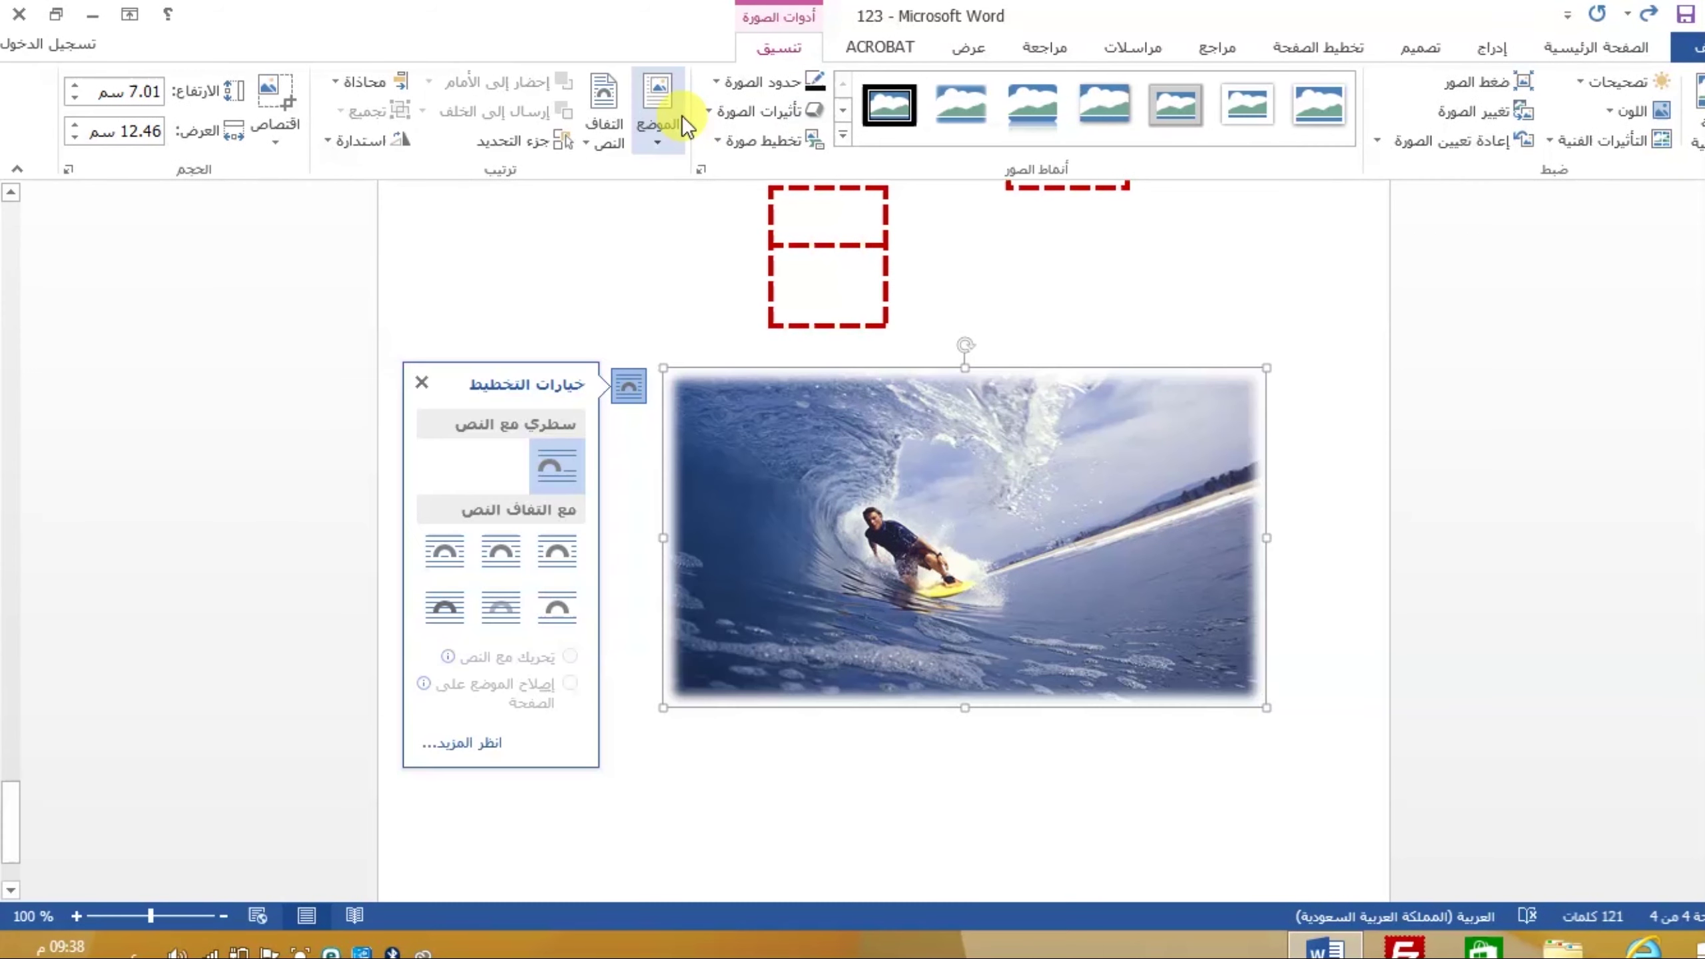
{"action": "left_click", "coordinate": [709, 109]}
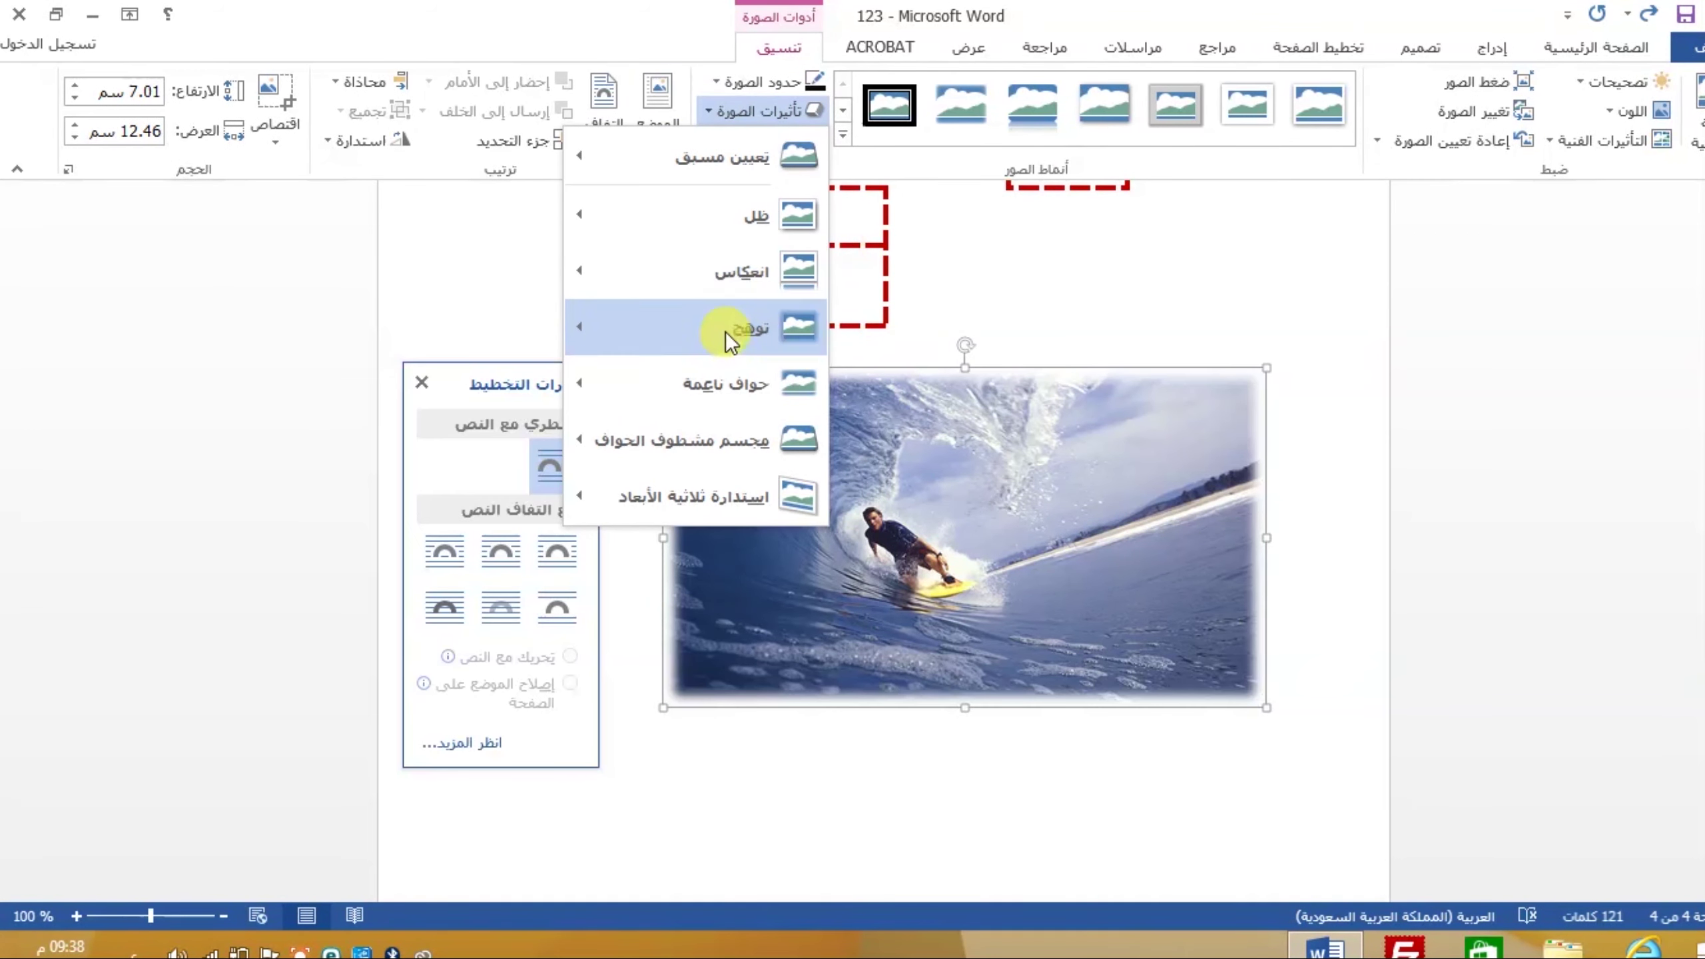
{"action": "mouse_move", "coordinate": [719, 270]}
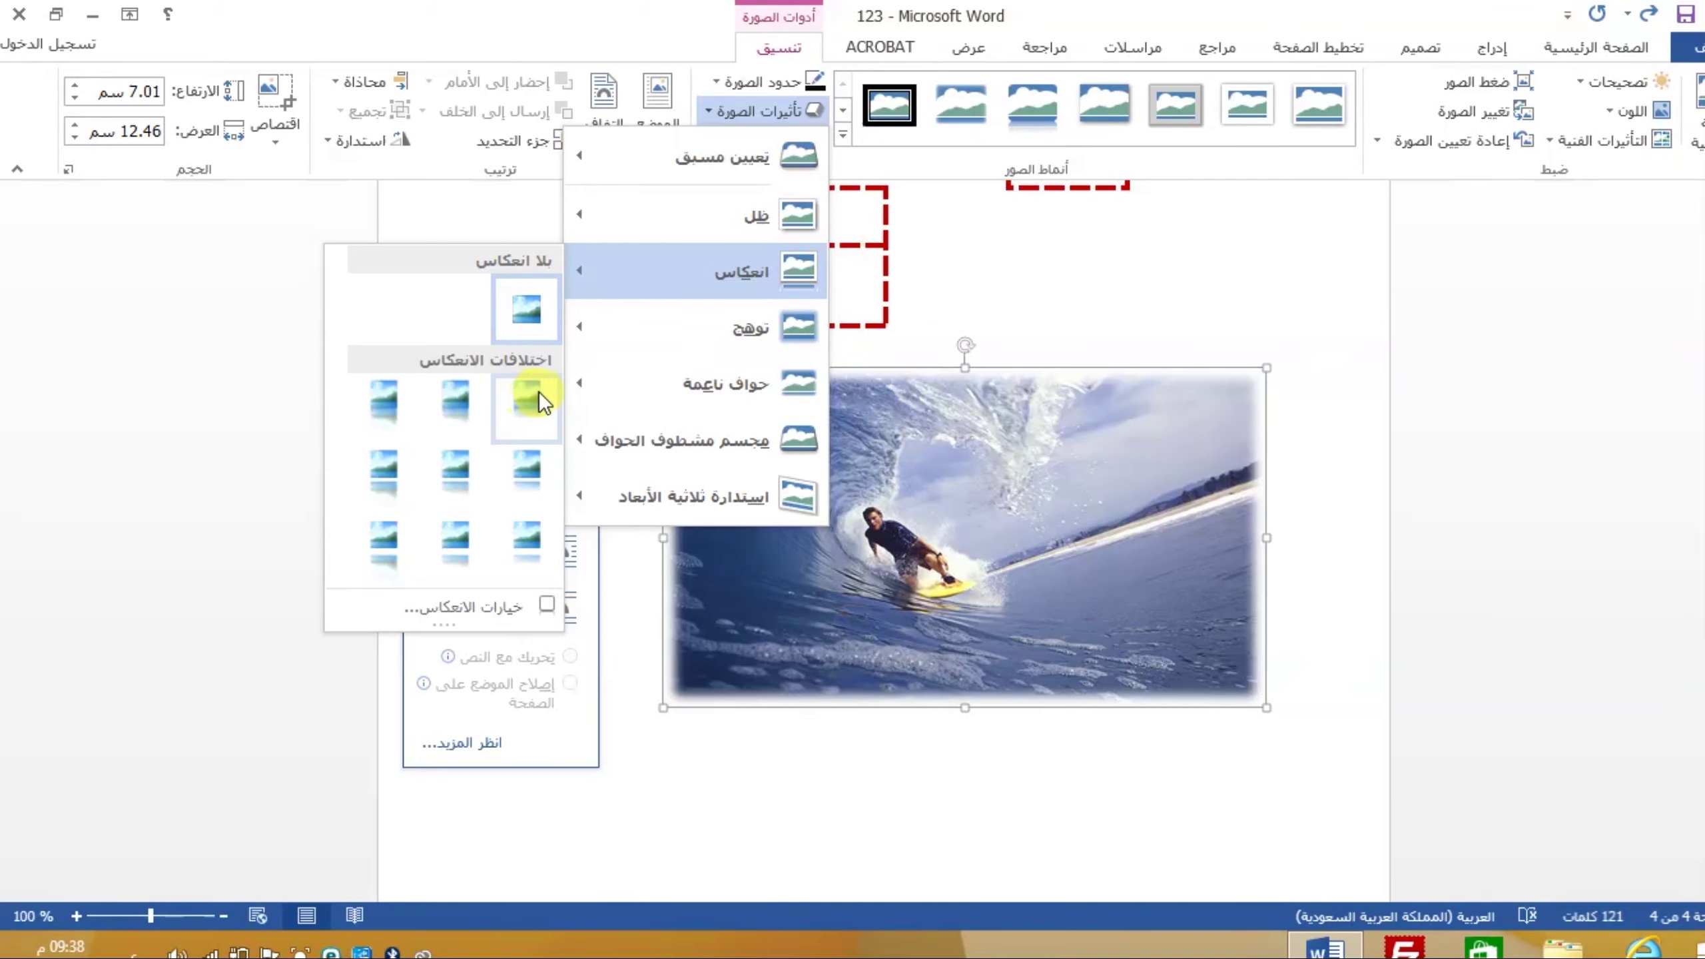
{"action": "left_click", "coordinate": [523, 396]}
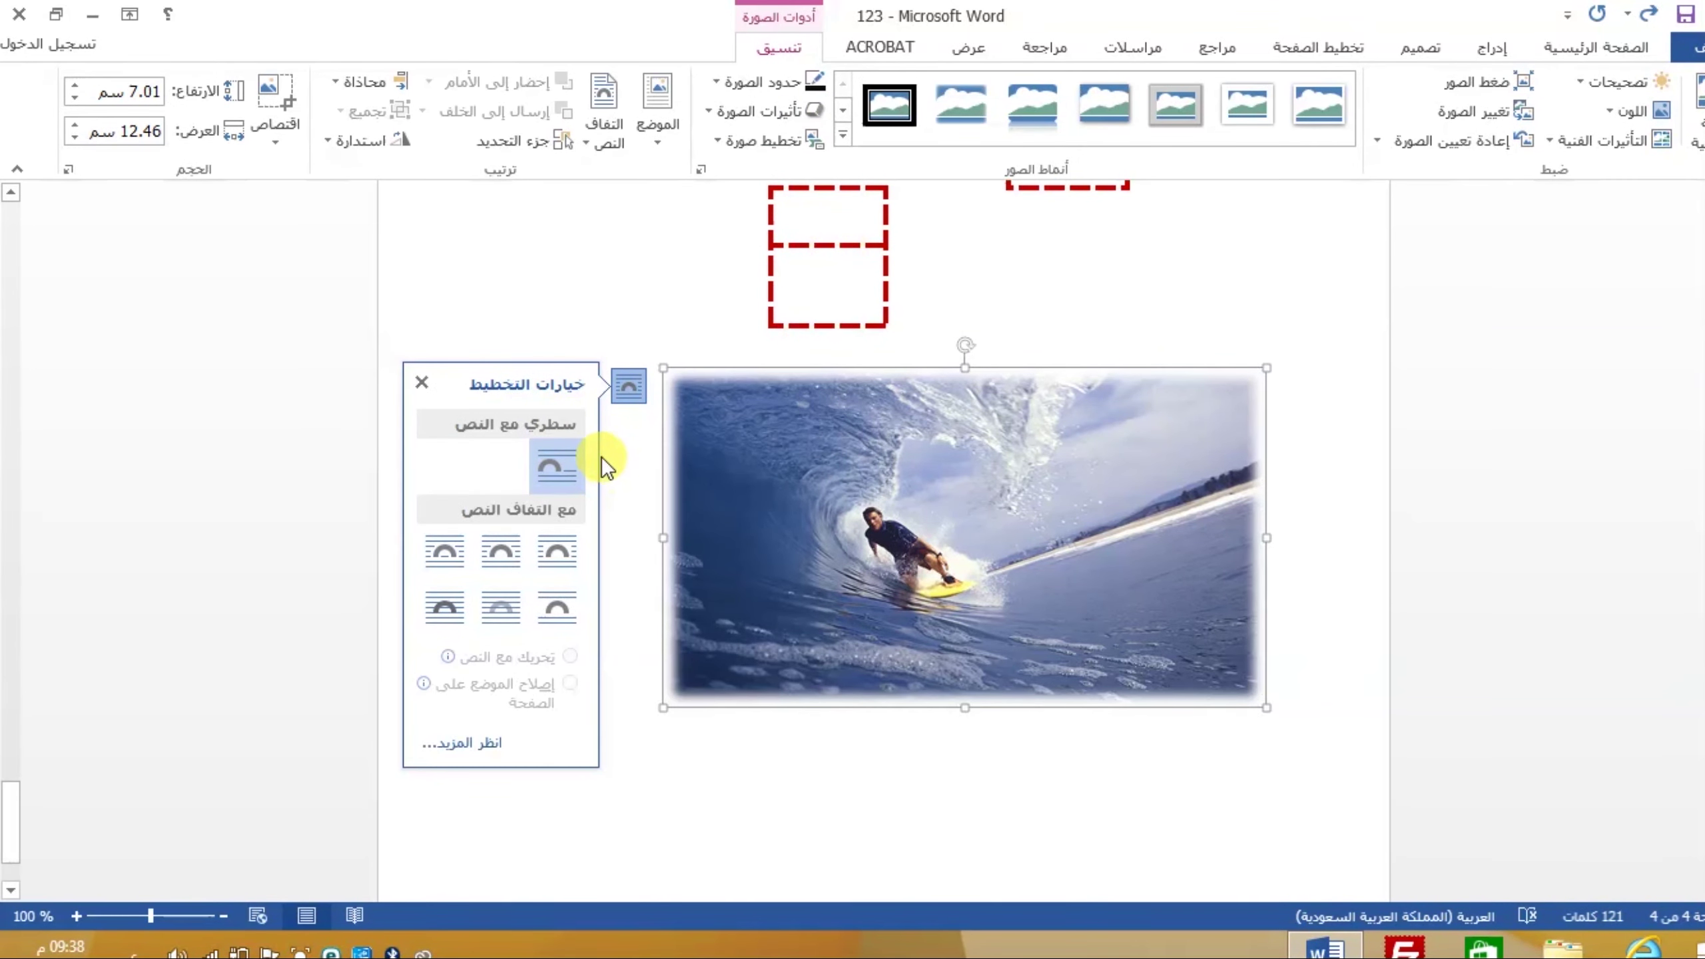
{"action": "left_click", "coordinate": [551, 473]}
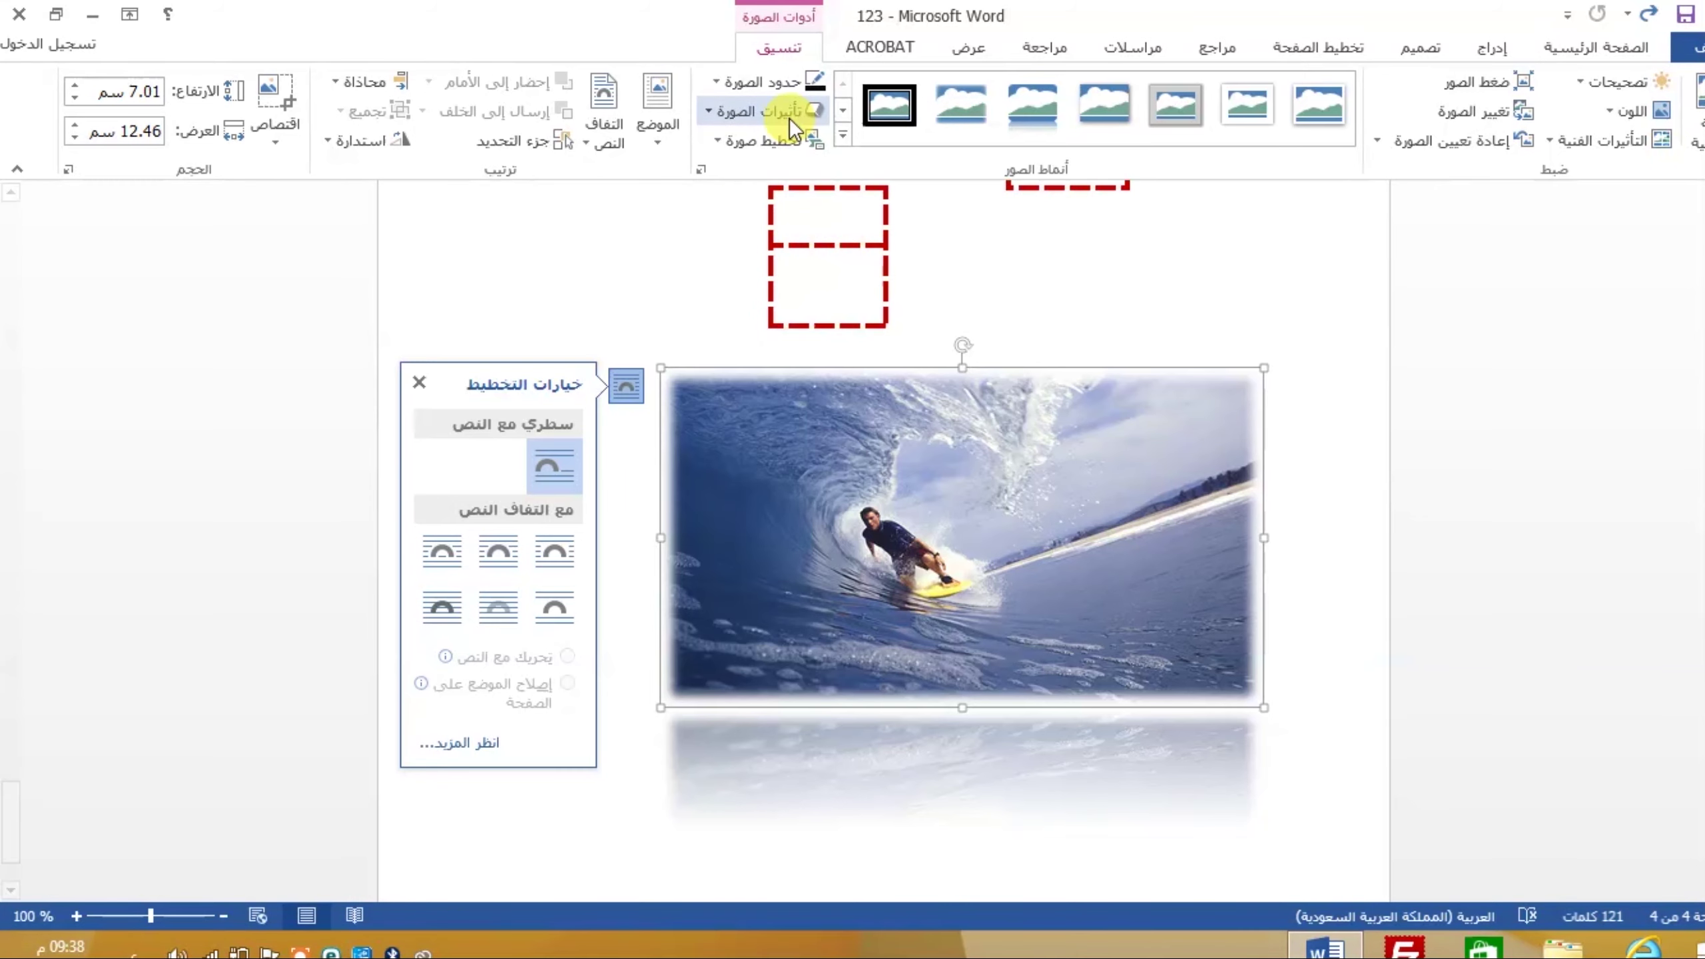
{"action": "left_click", "coordinate": [717, 117]}
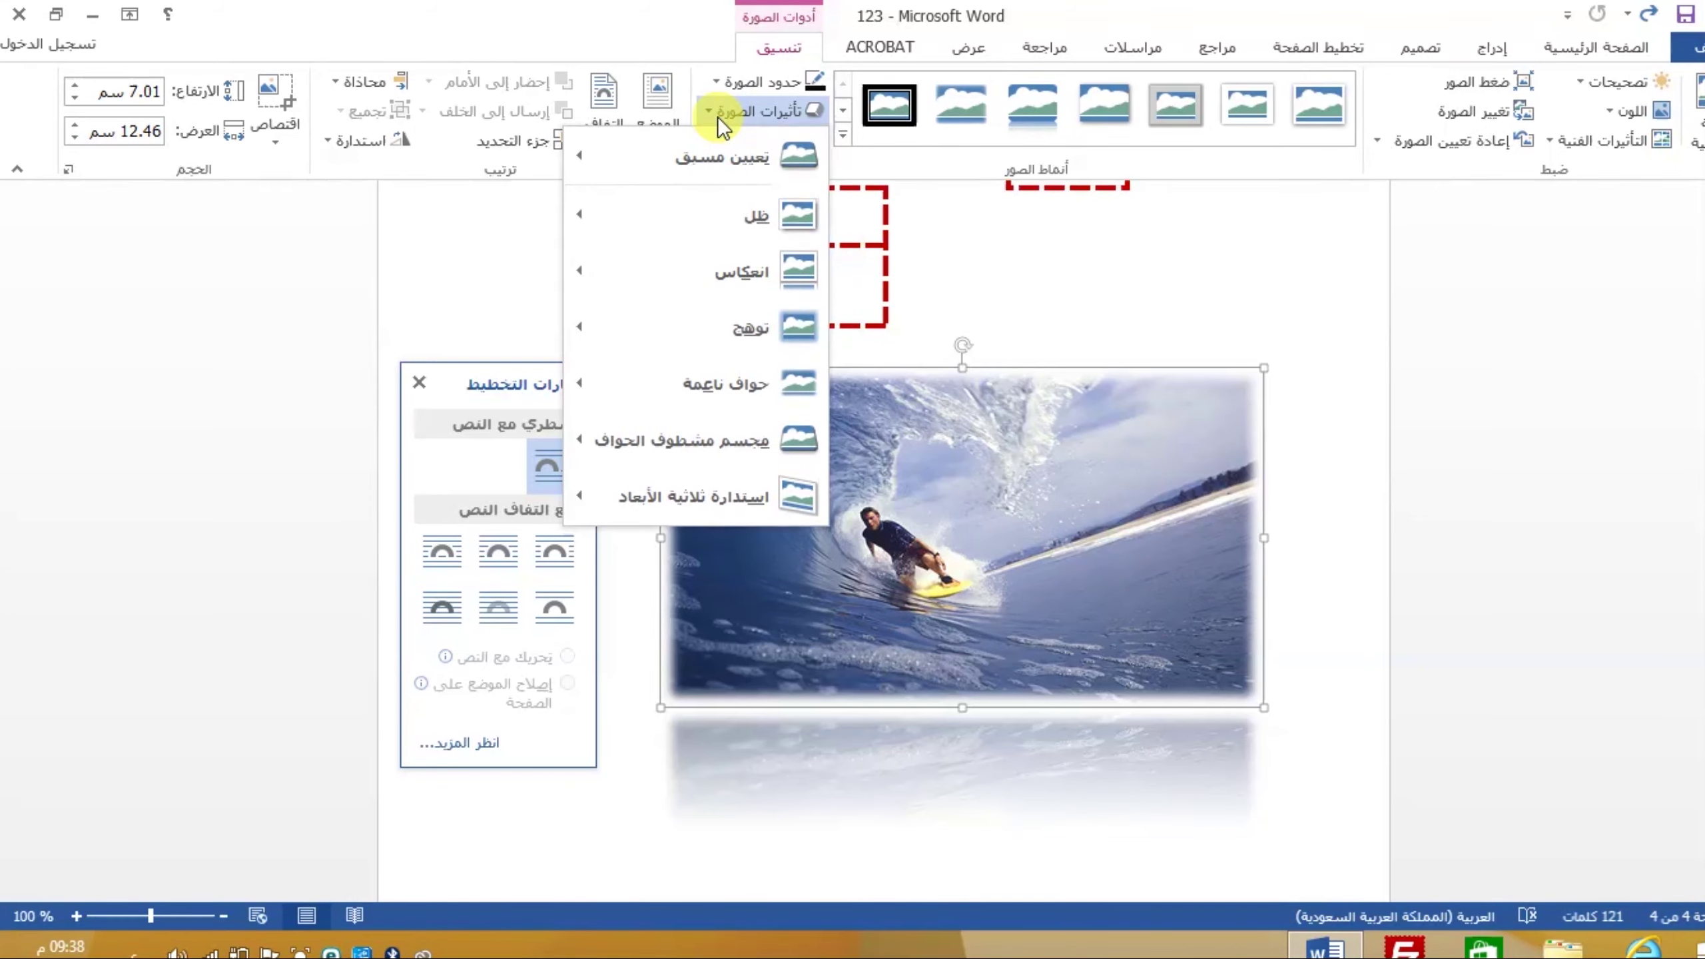
{"action": "left_click", "coordinate": [716, 118]}
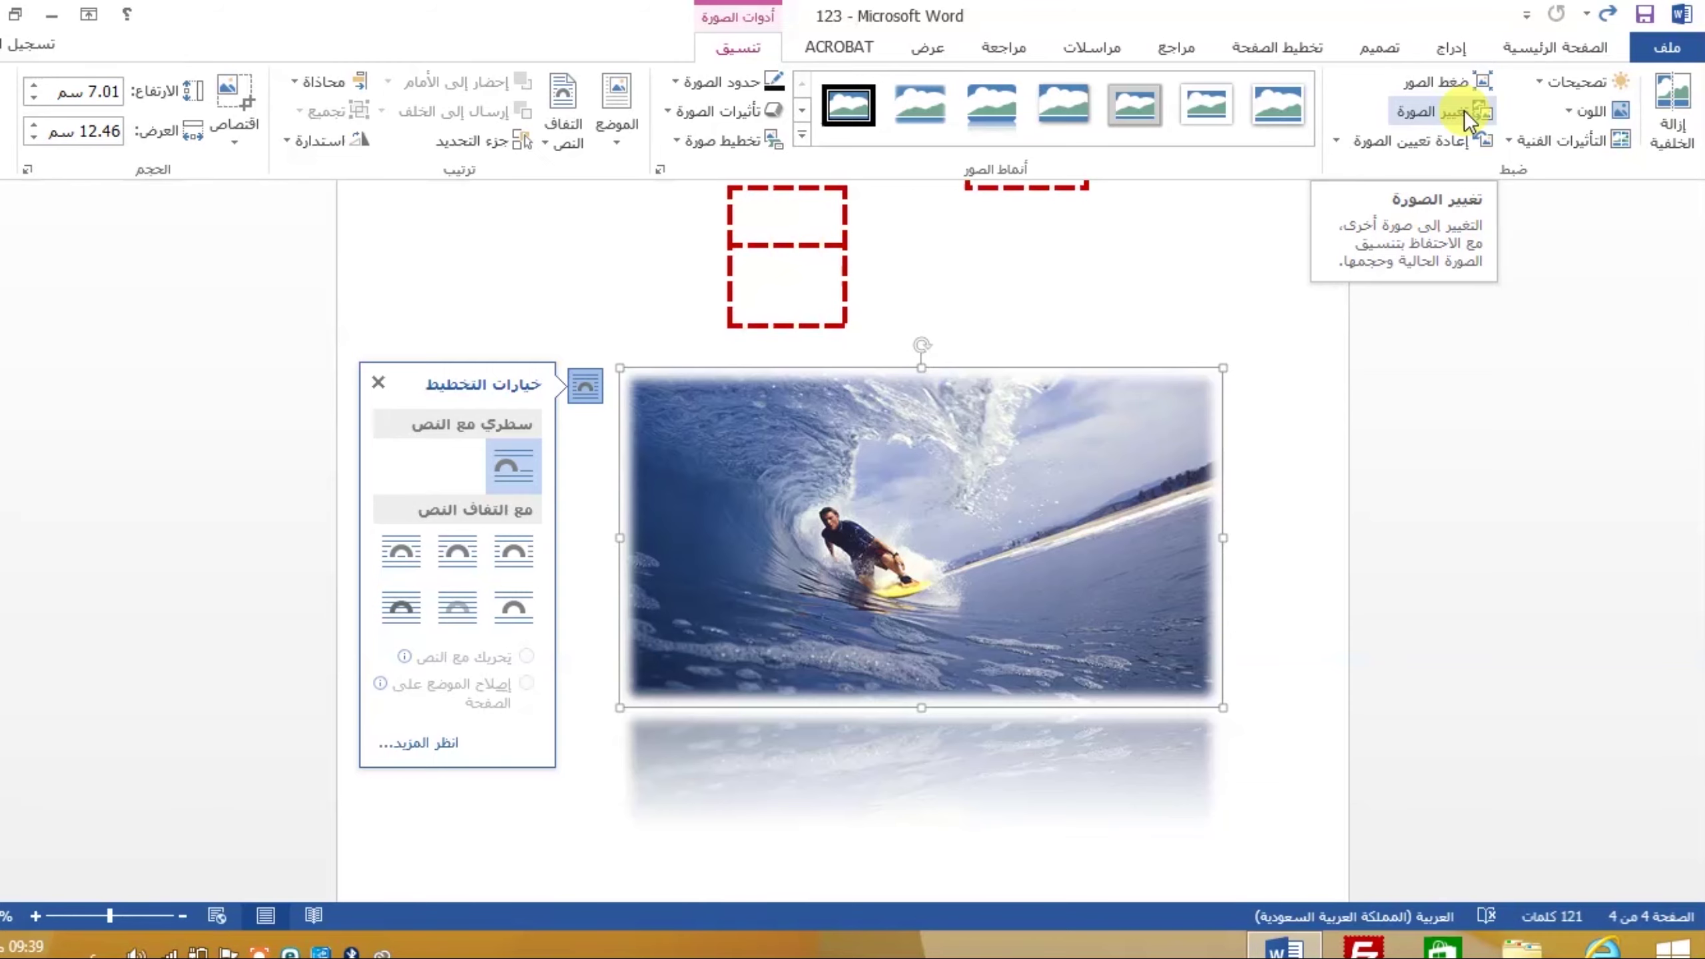
- Cancel Change Picture, close Layout Options, and move the caret below the surfer photo
{"action": "left_click", "coordinate": [1461, 106]}
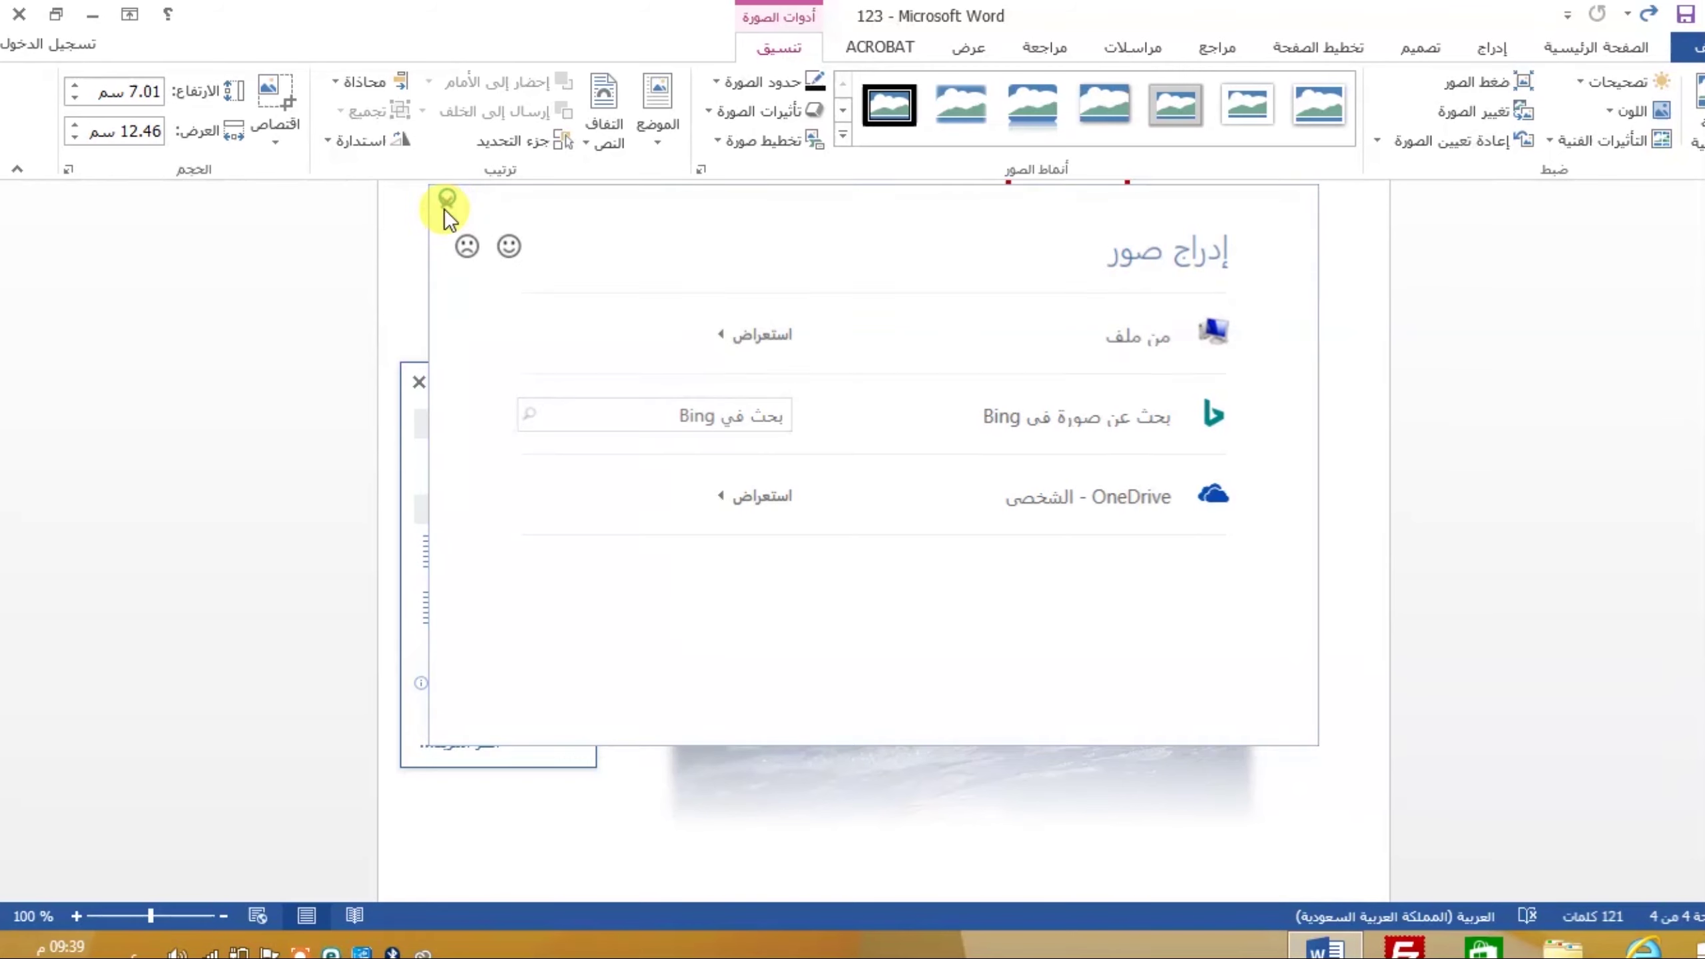
{"action": "left_click", "coordinate": [447, 202]}
{"action": "left_click", "coordinate": [416, 383]}
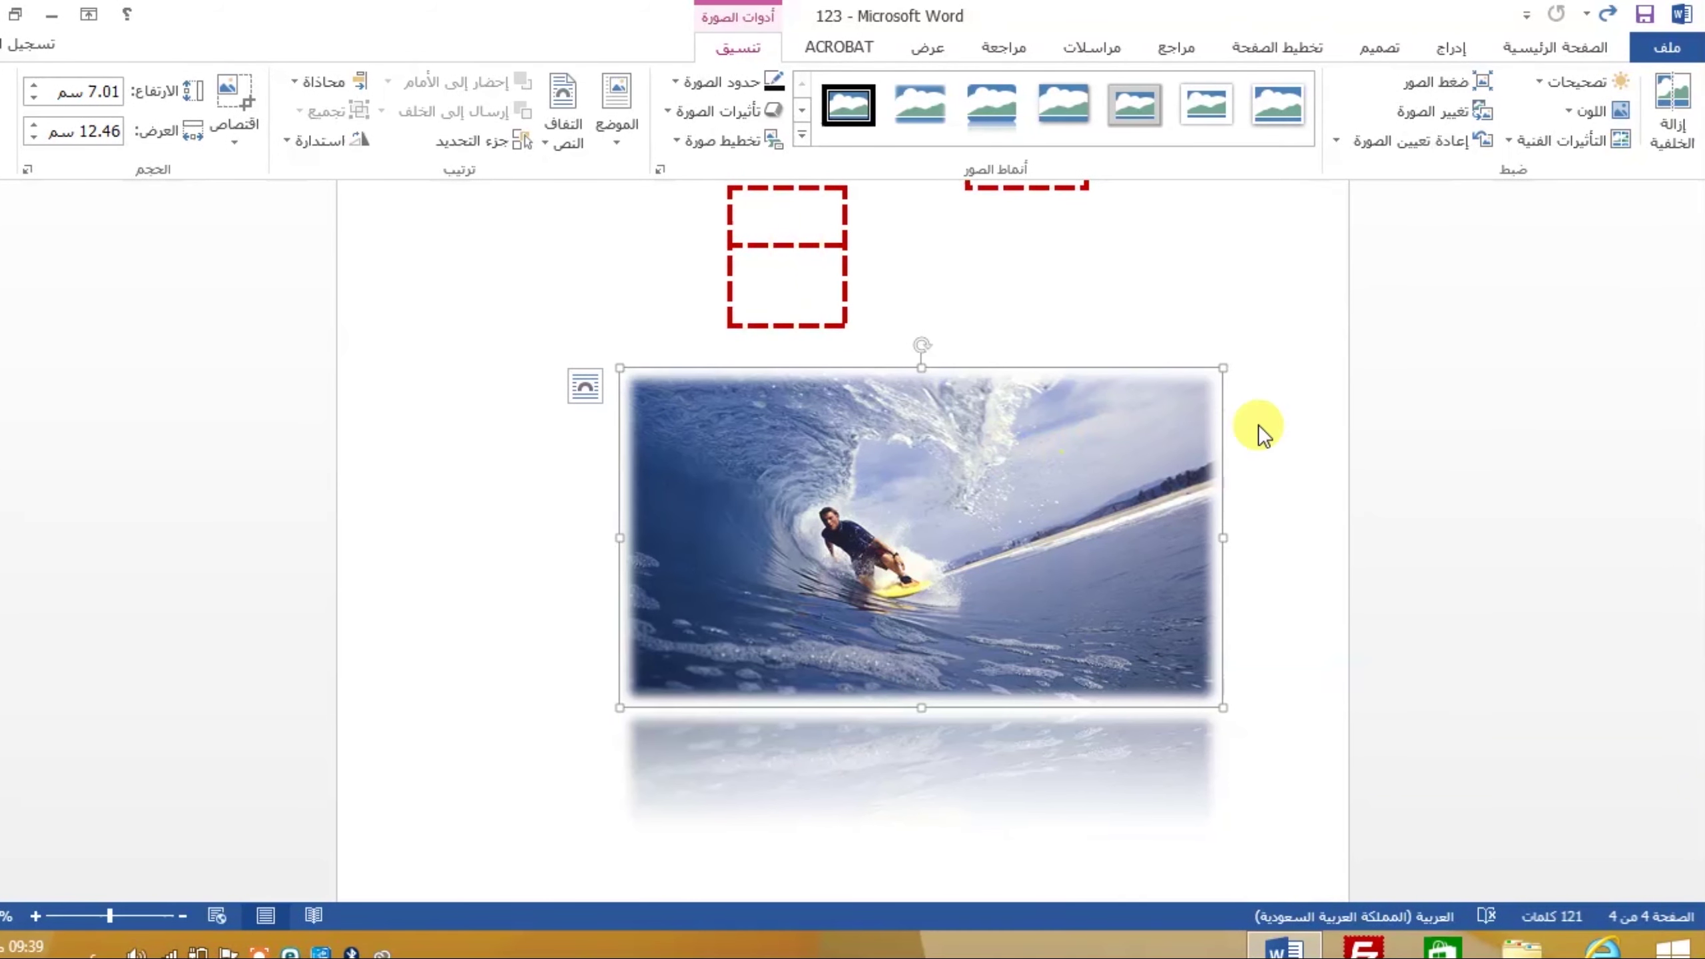
{"action": "left_click", "coordinate": [780, 697]}
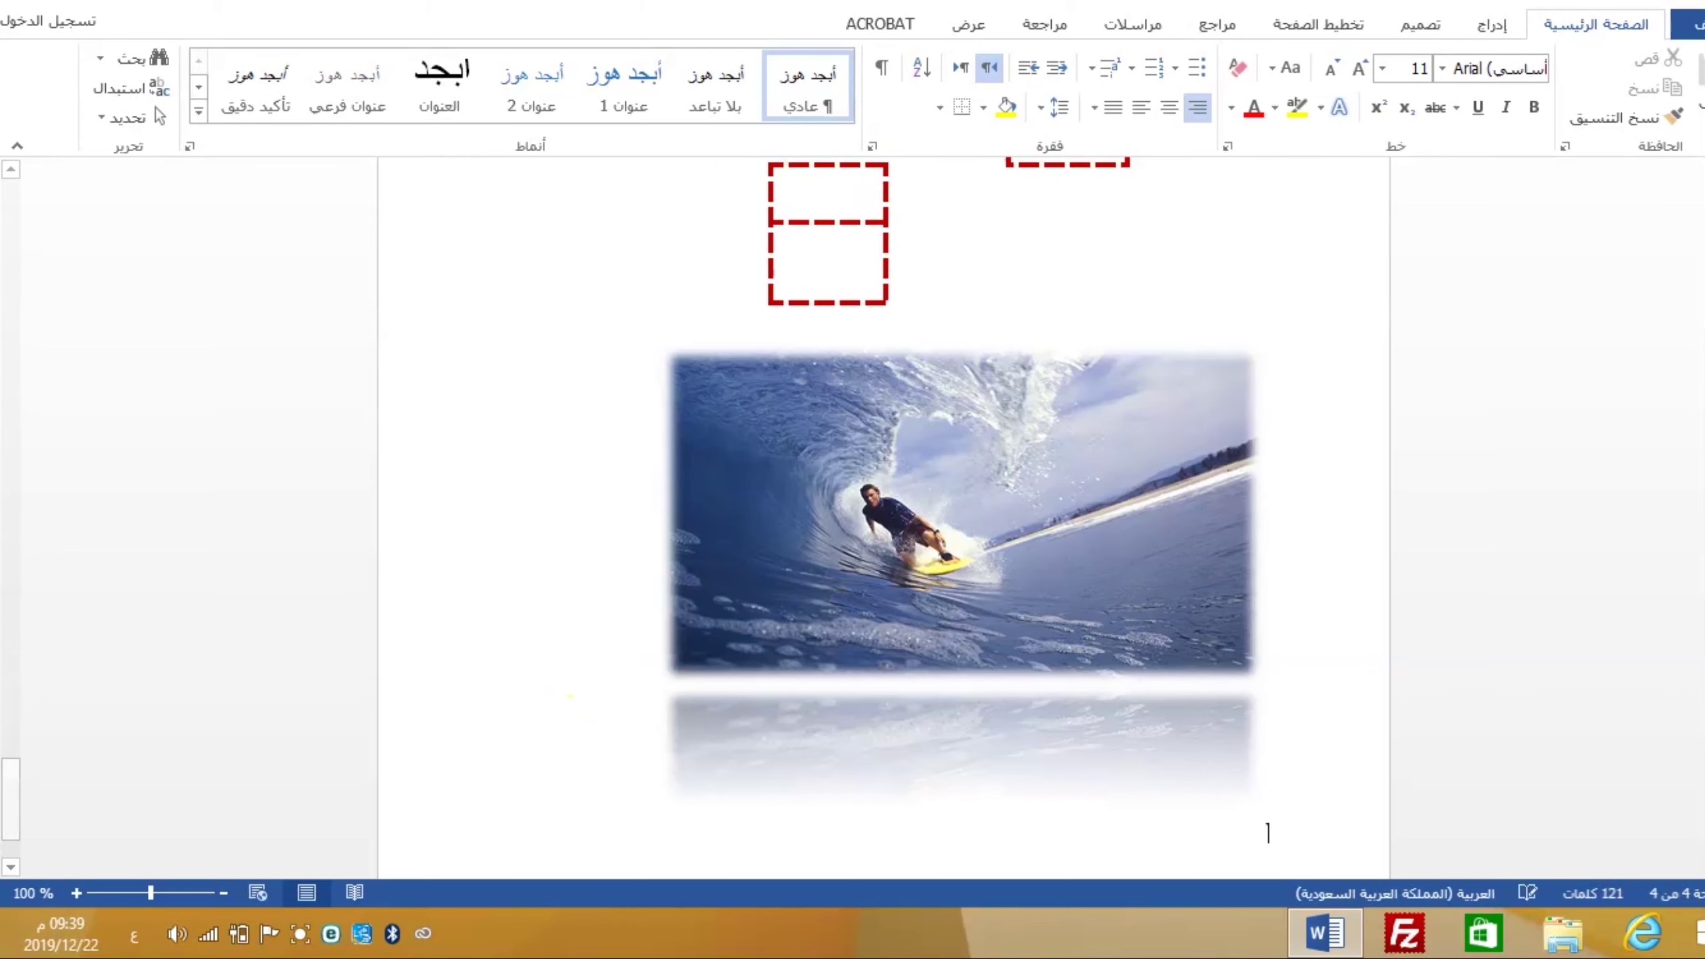
{"action": "scroll", "coordinate": [1275, 524], "scroll_direction": "down", "scroll_amount": 3}
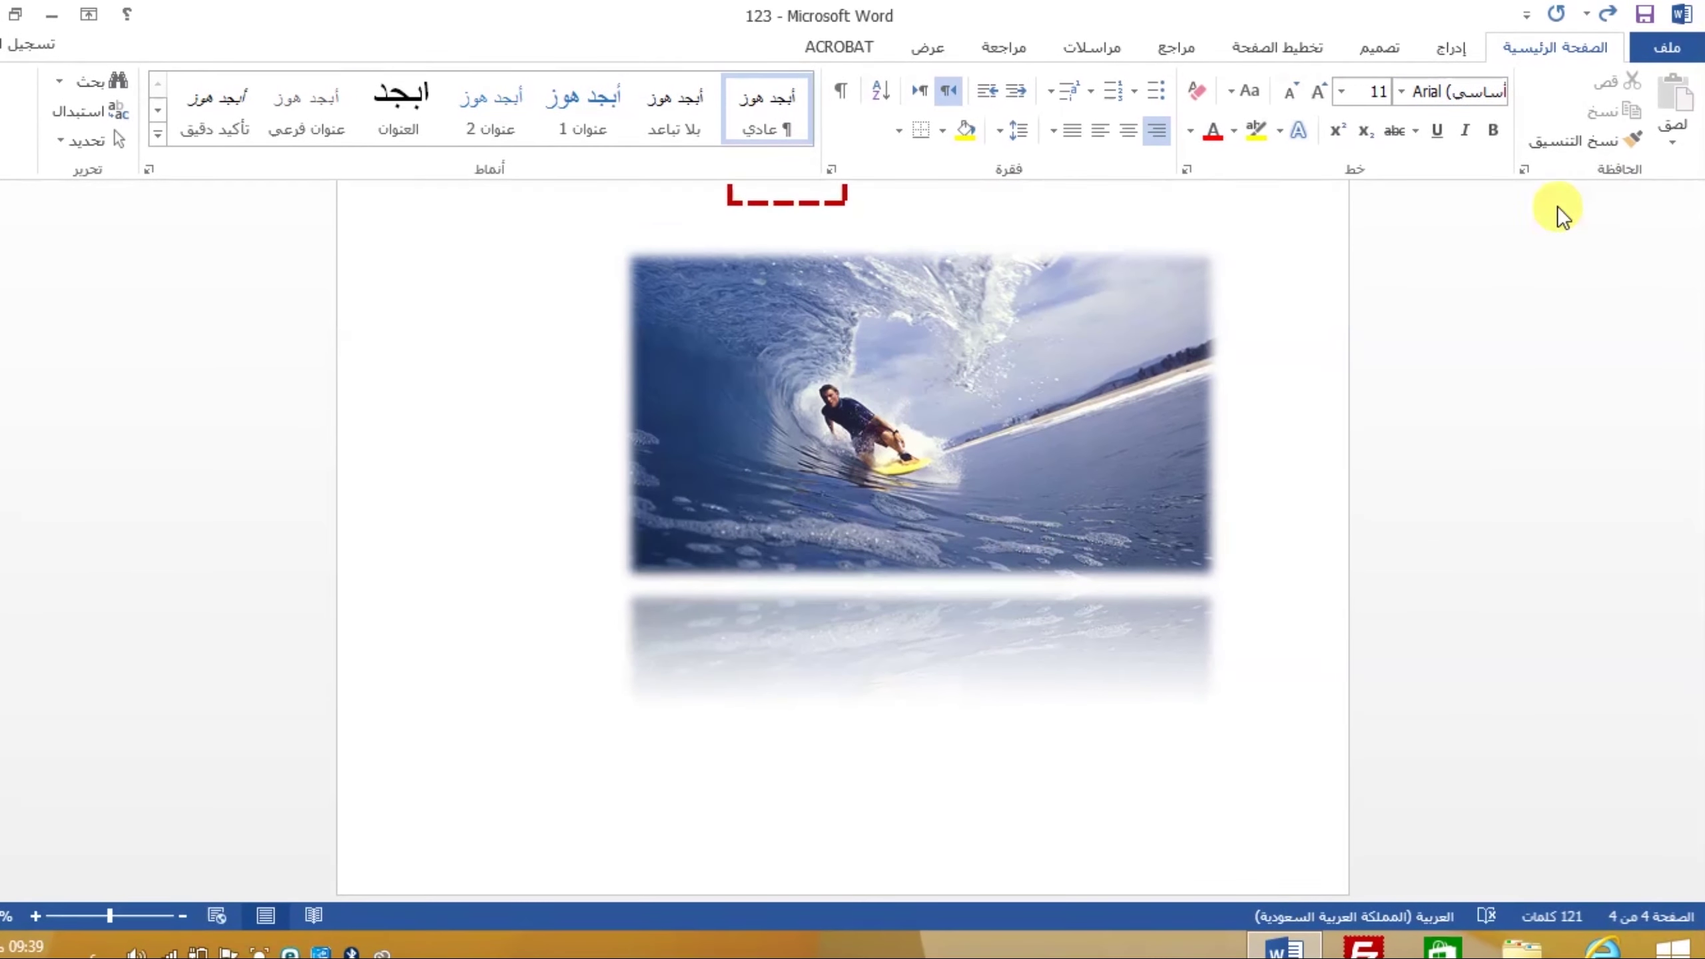
{"action": "left_click", "coordinate": [1453, 47]}
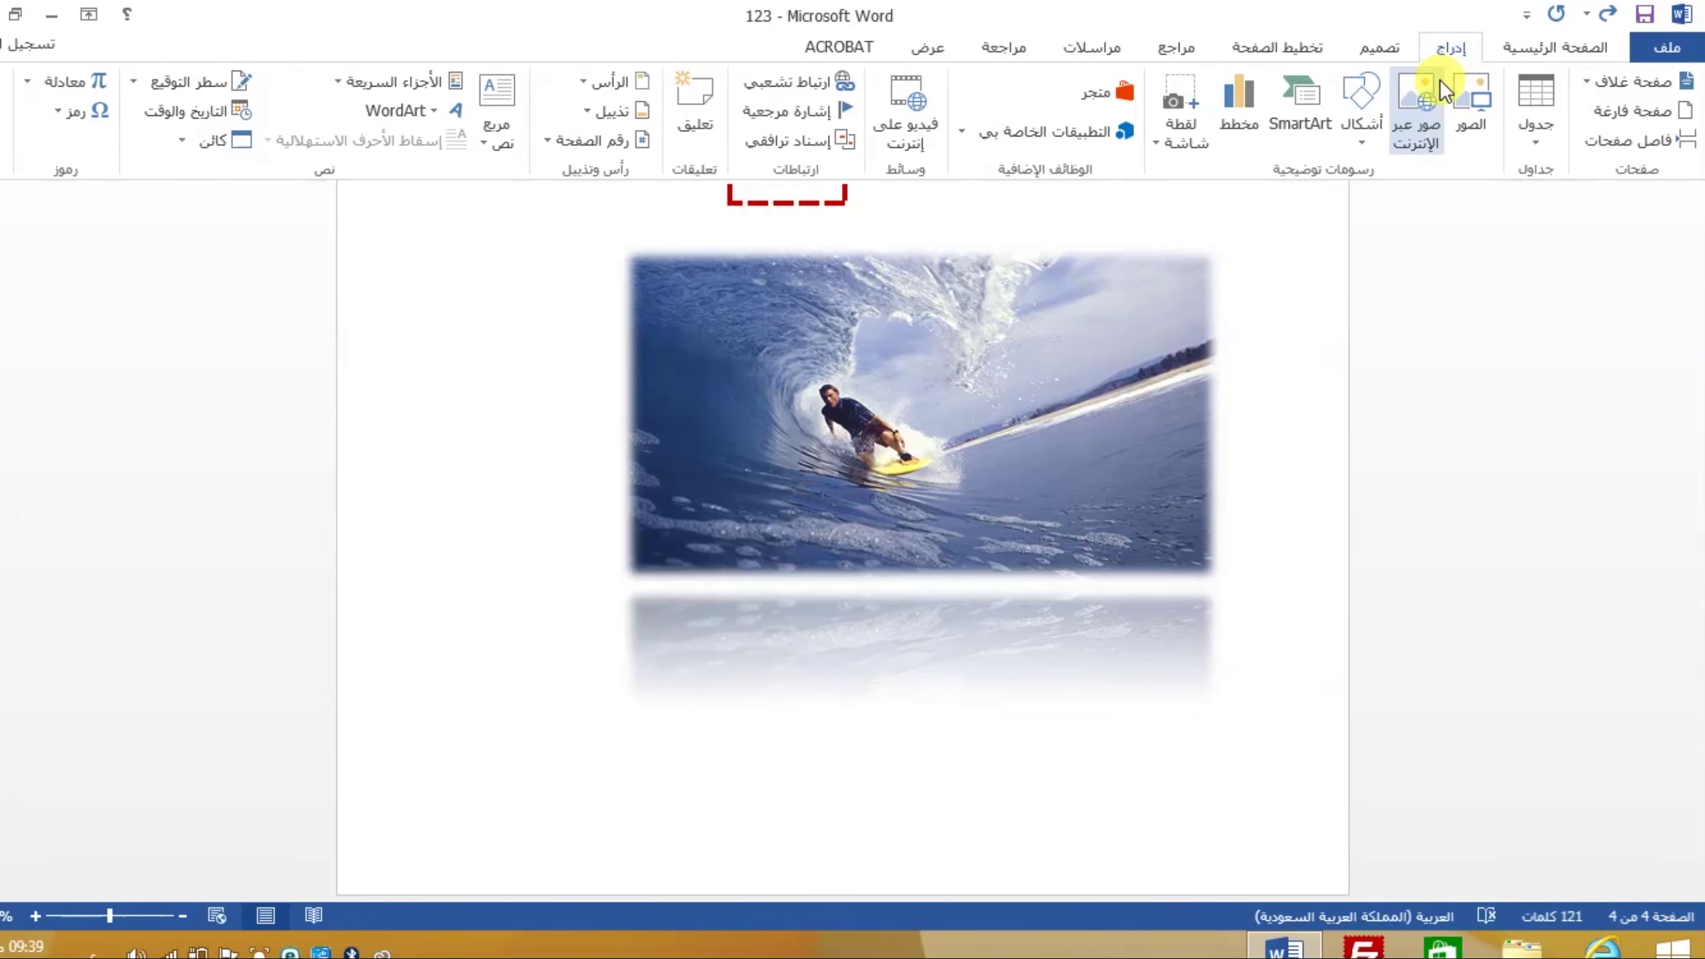
- Run a Bing online-picture search for غزال and browse the results
{"action": "left_click", "coordinate": [1434, 144]}
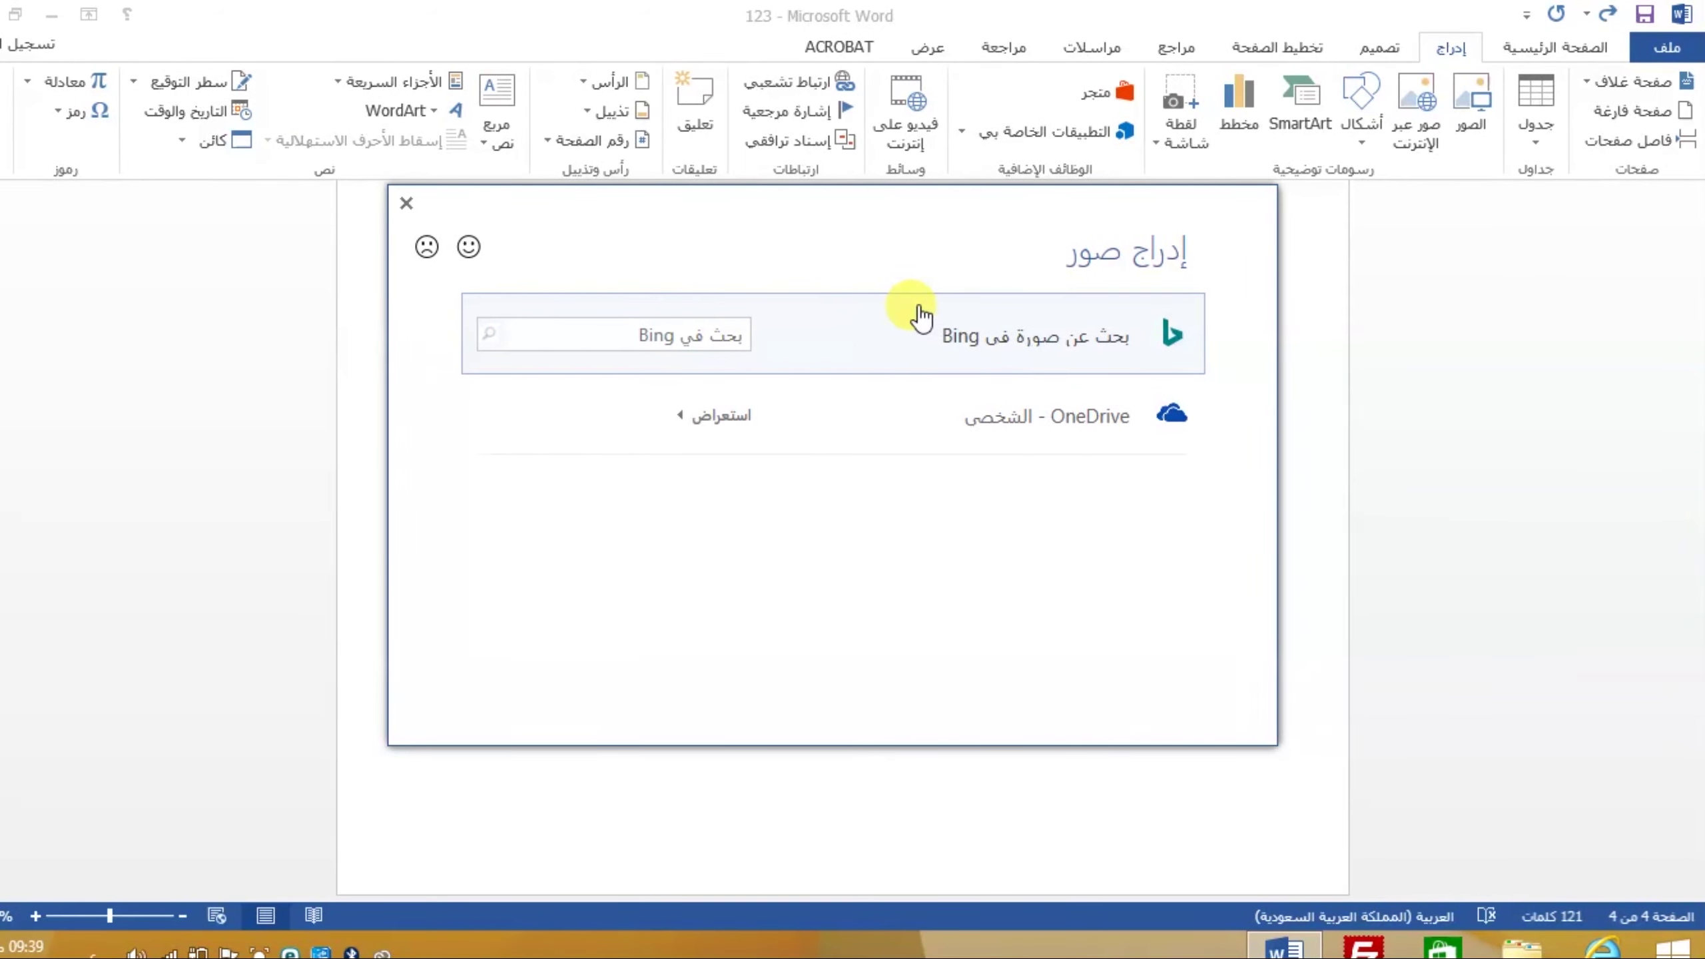
{"action": "left_click", "coordinate": [704, 333]}
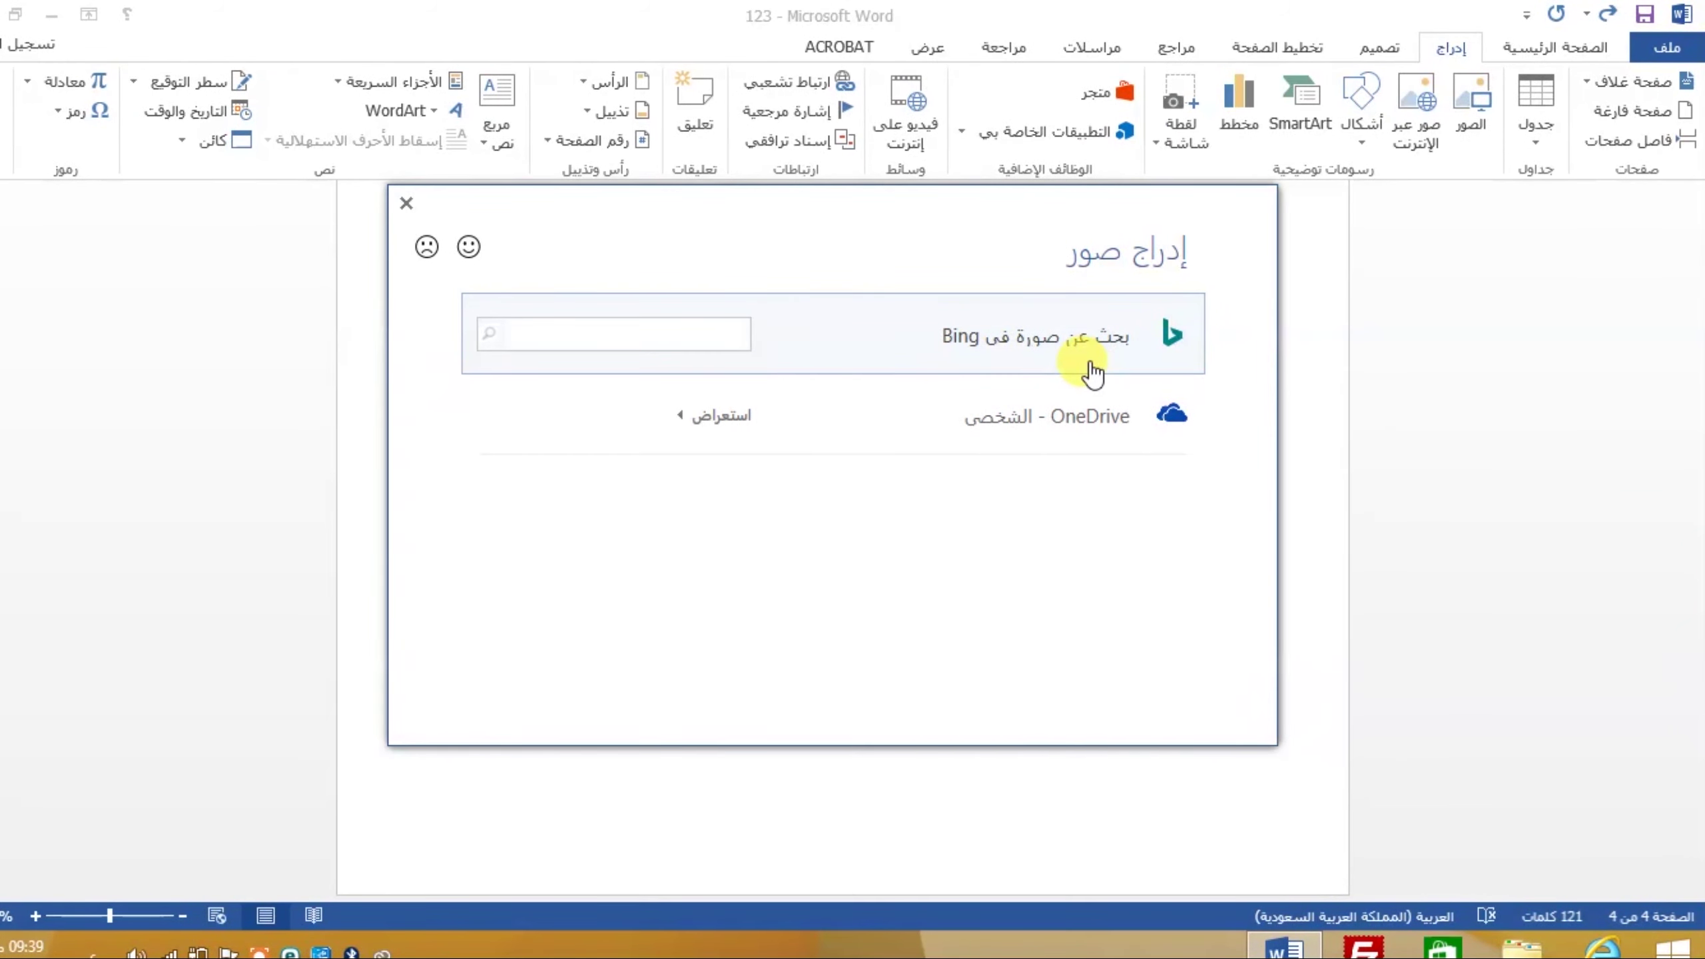
{"action": "type", "text": "غزال"}
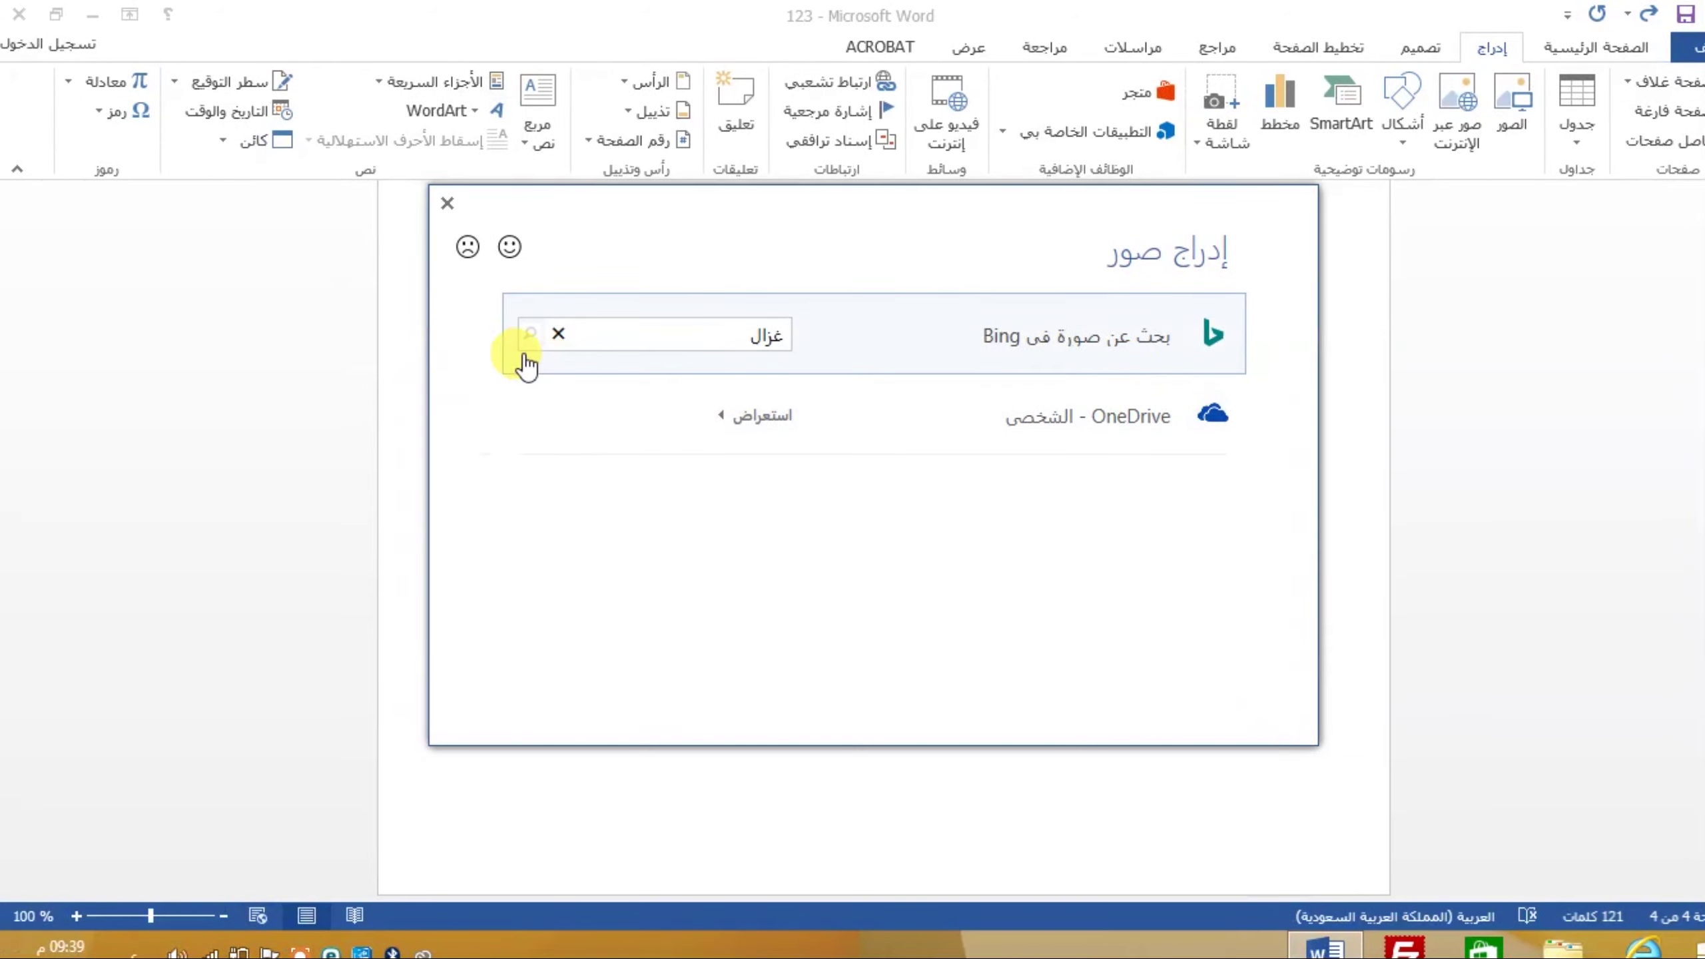
{"action": "left_click", "coordinate": [527, 335]}
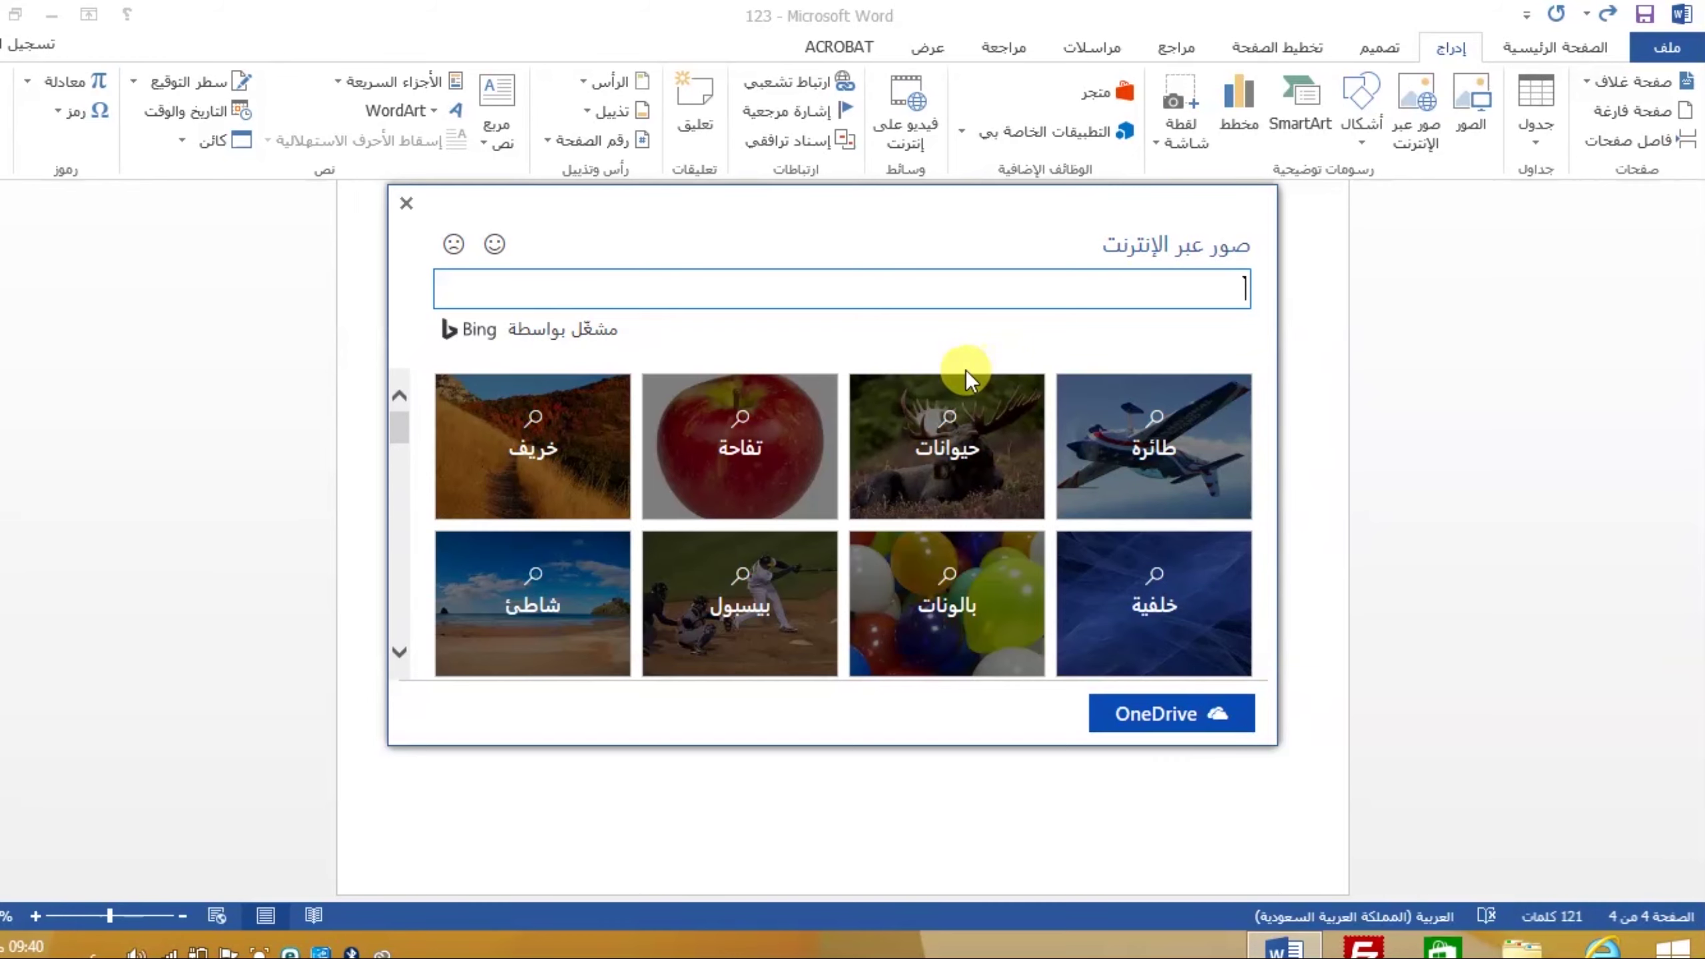
{"action": "scroll", "coordinate": [923, 464], "scroll_direction": "down", "scroll_amount": 2}
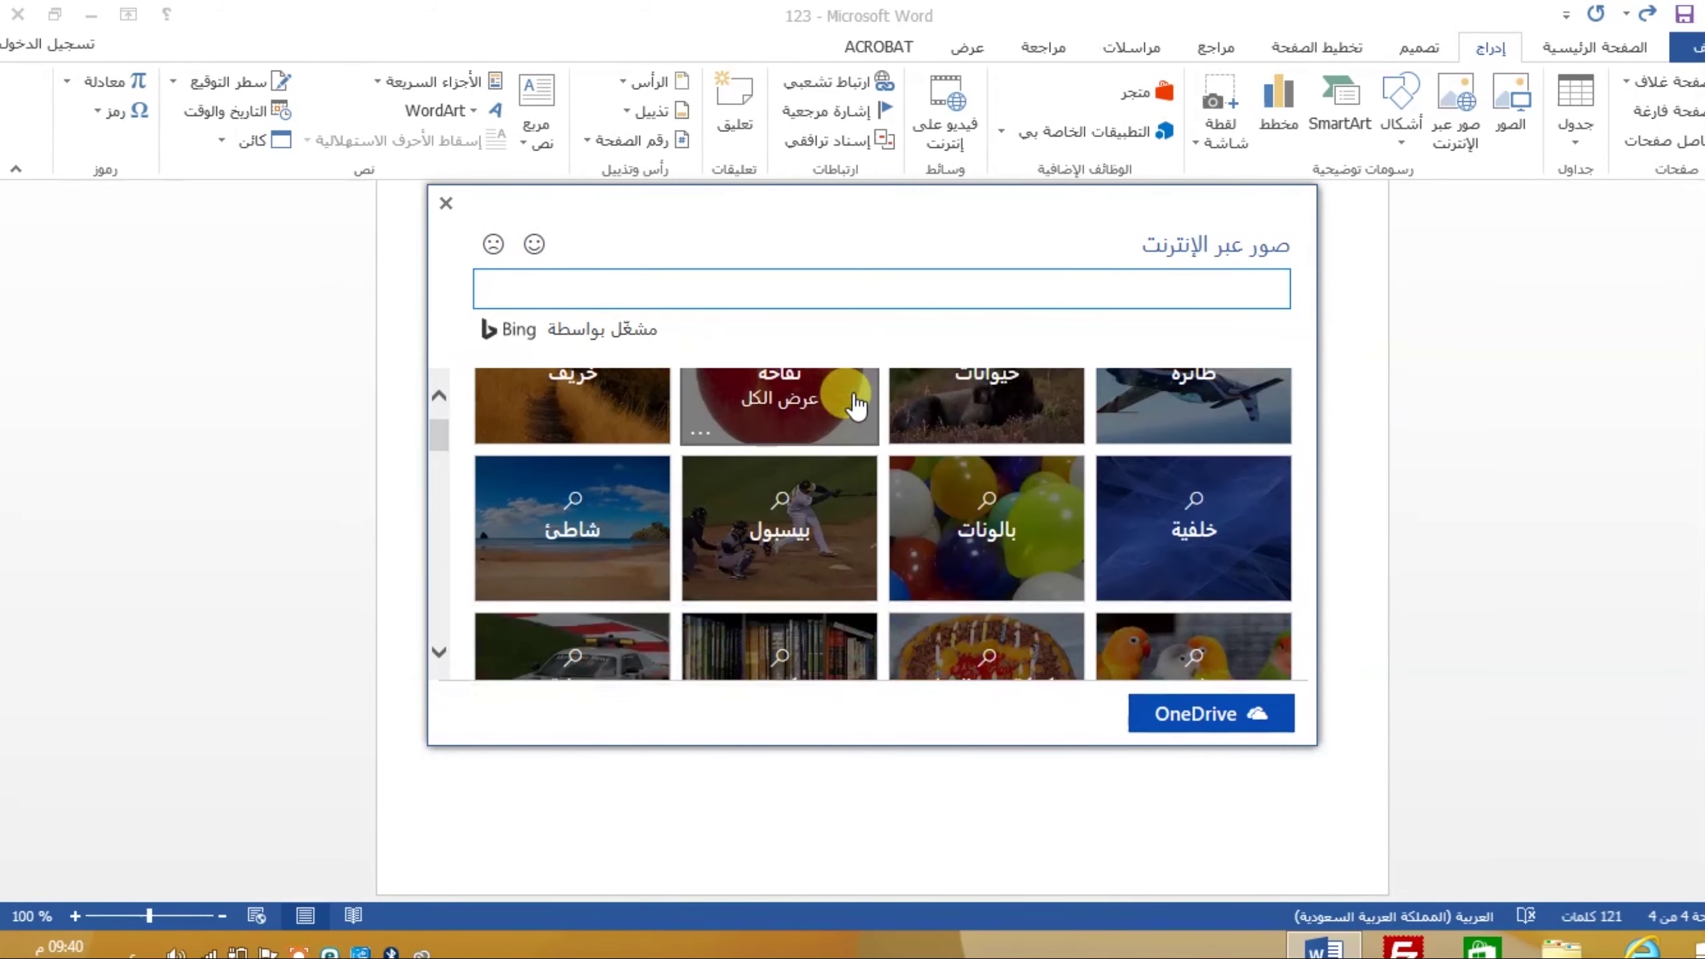
{"action": "scroll", "coordinate": [923, 470], "scroll_direction": "down", "scroll_amount": 3}
{"action": "scroll", "coordinate": [932, 468], "scroll_direction": "down", "scroll_amount": 3}
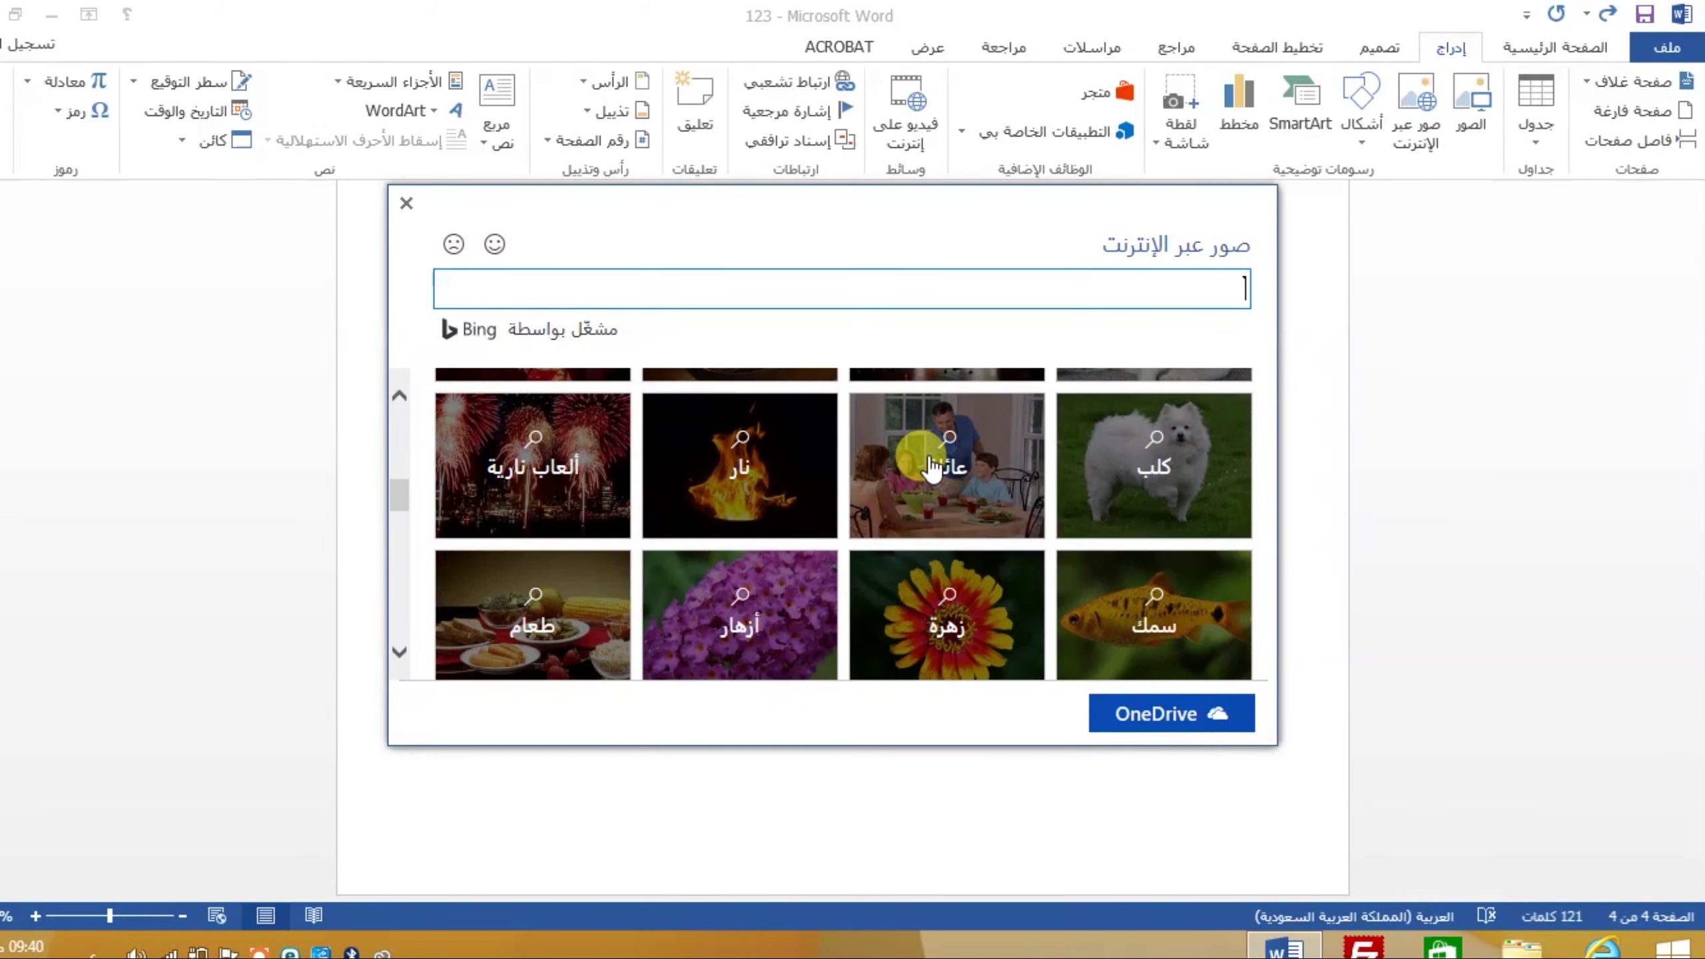
{"action": "scroll", "coordinate": [932, 464], "scroll_direction": "up", "scroll_amount": 2}
{"action": "scroll", "coordinate": [932, 456], "scroll_direction": "up", "scroll_amount": 3}
{"action": "scroll", "coordinate": [940, 437], "scroll_direction": "up", "scroll_amount": 3}
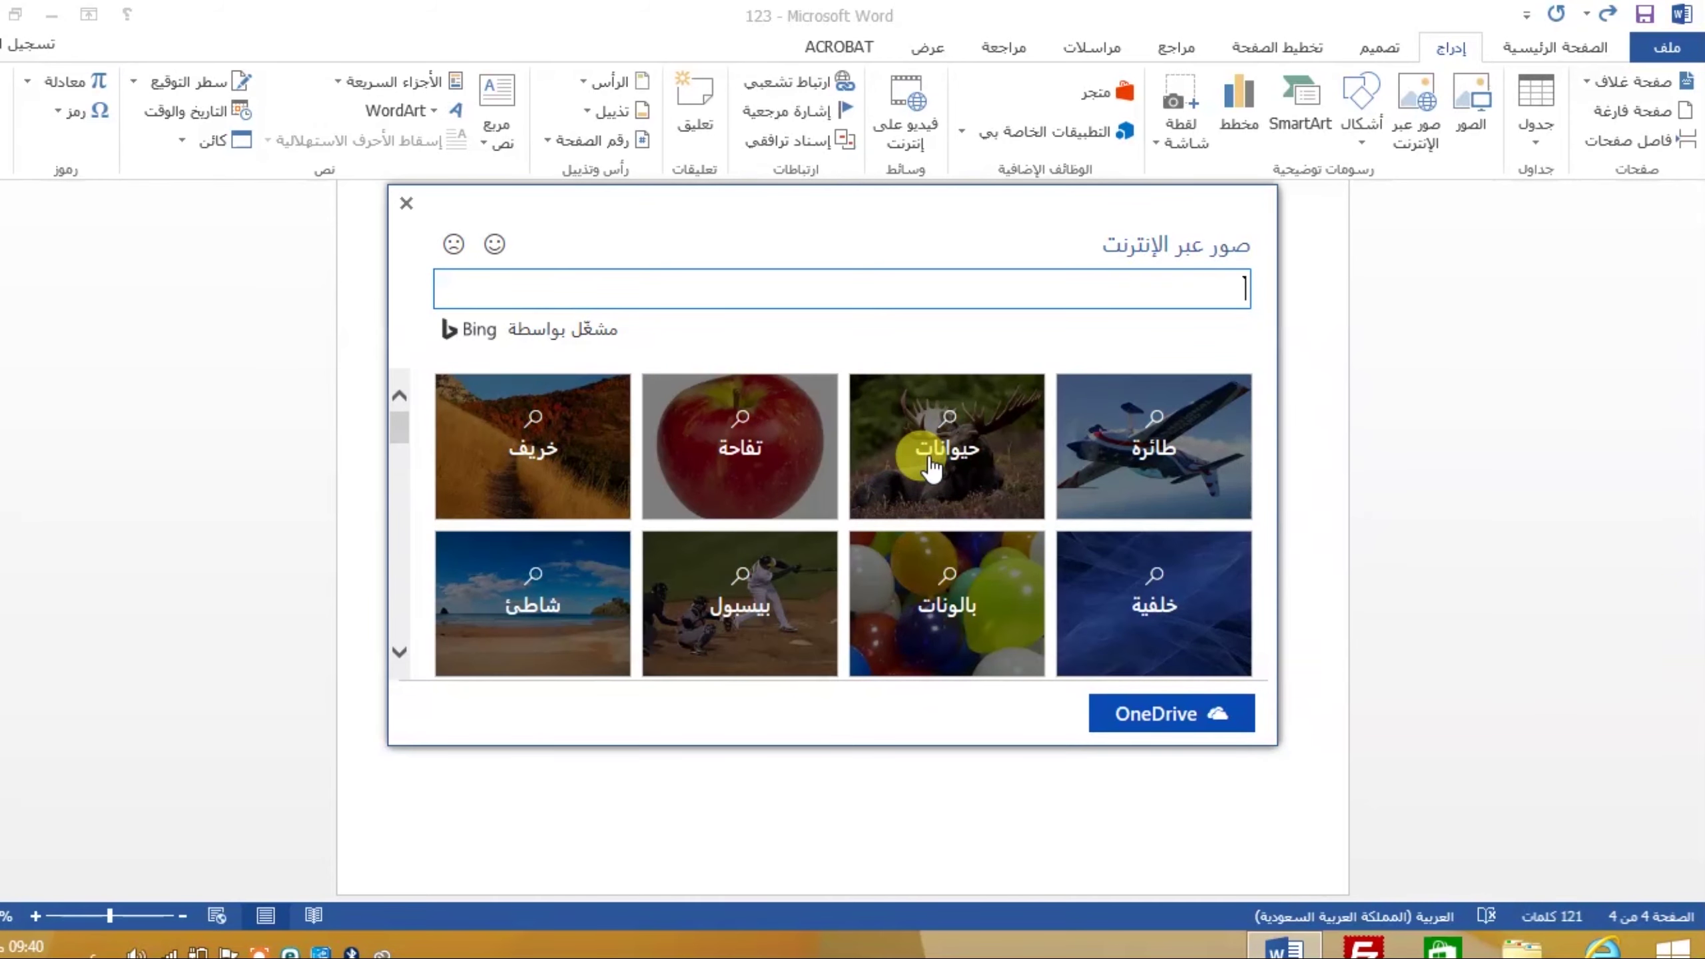
- Search غزال again and insert the first gazelle photo
{"action": "left_click", "coordinate": [955, 421]}
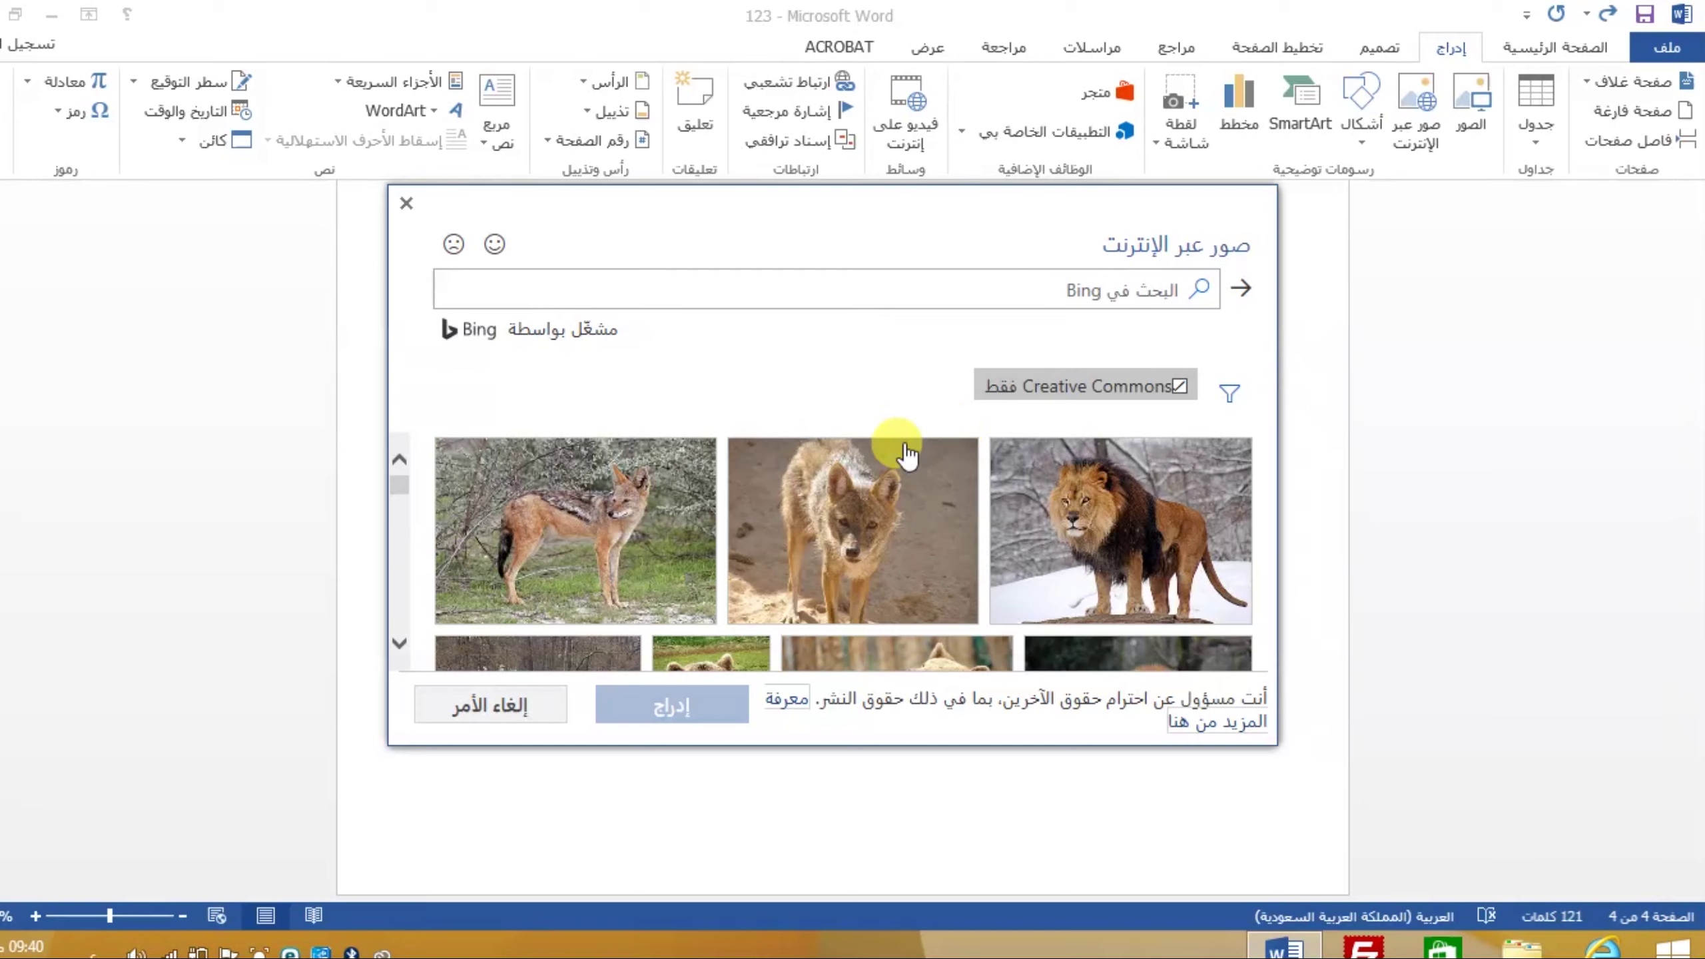
{"action": "left_click", "coordinate": [854, 275]}
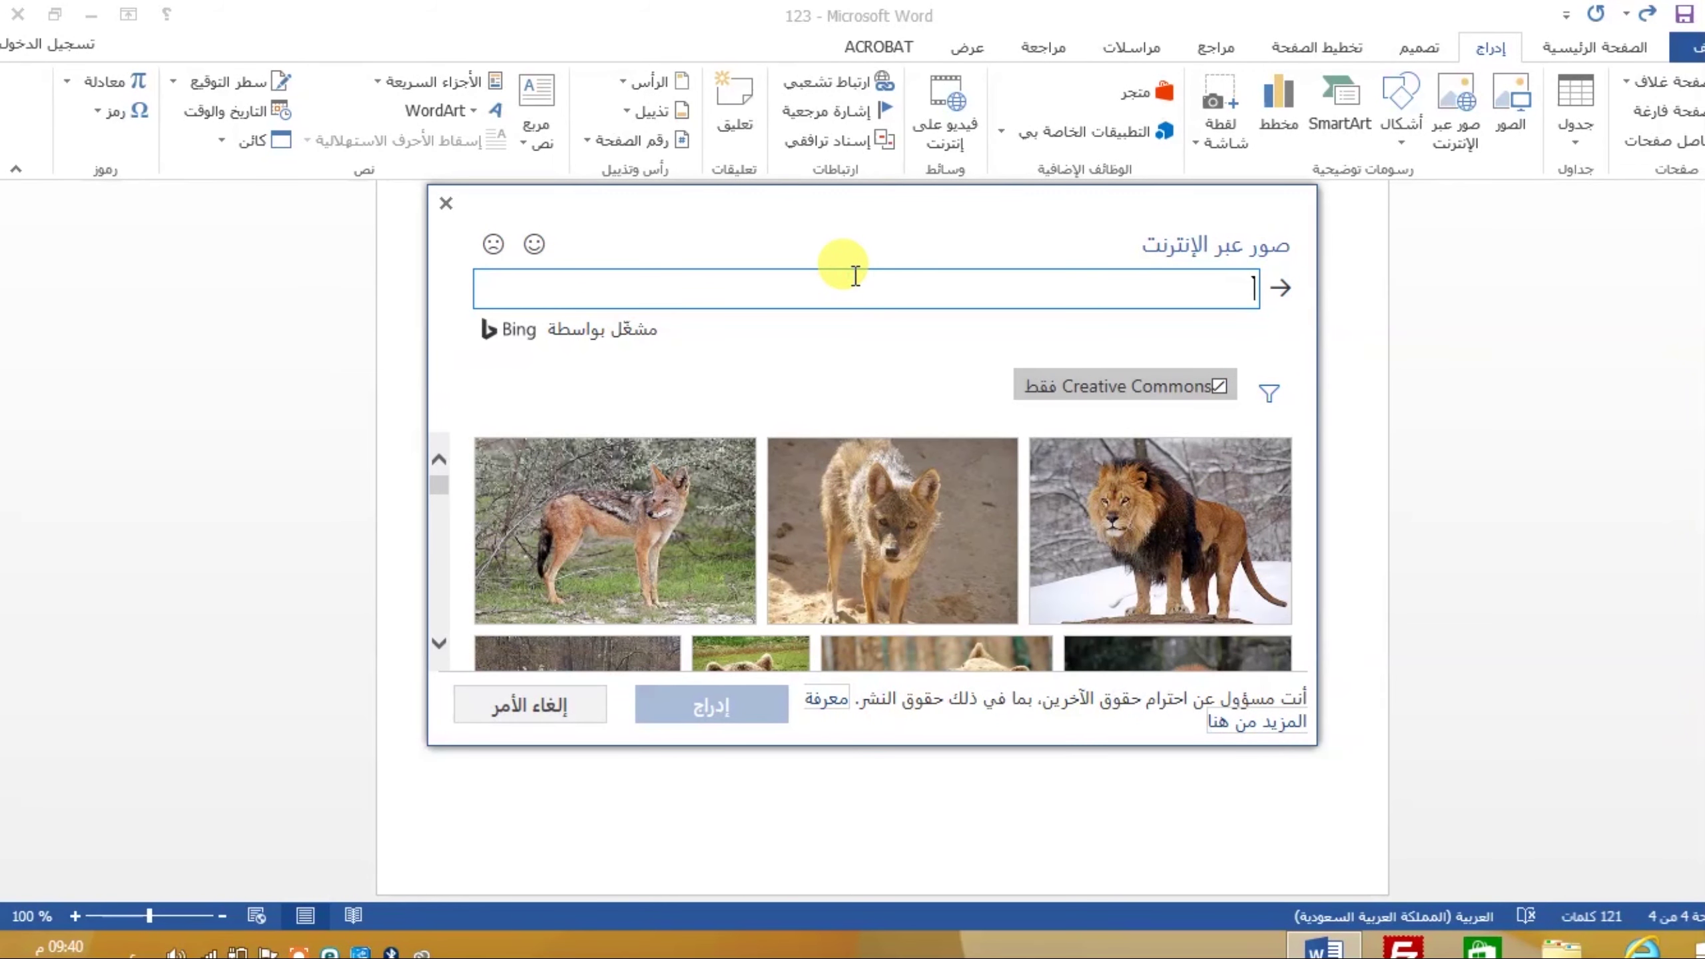
{"action": "type", "text": "غزال"}
{"action": "key", "text": "Return"}
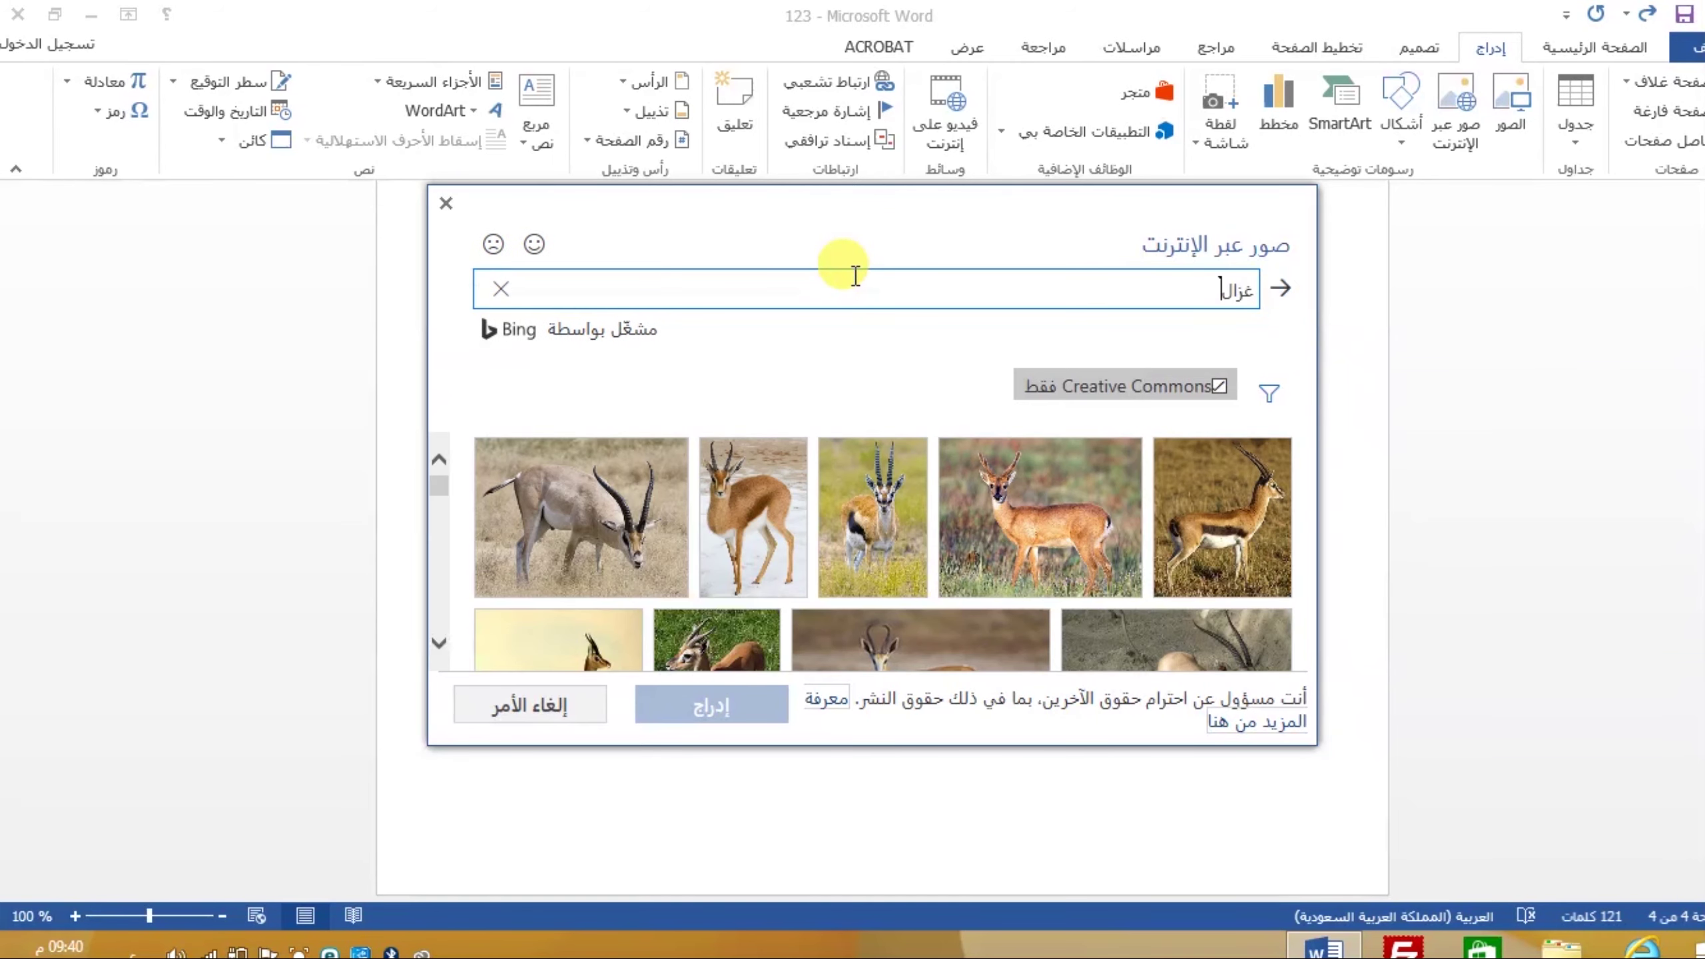
{"action": "mouse_move", "coordinate": [582, 493]}
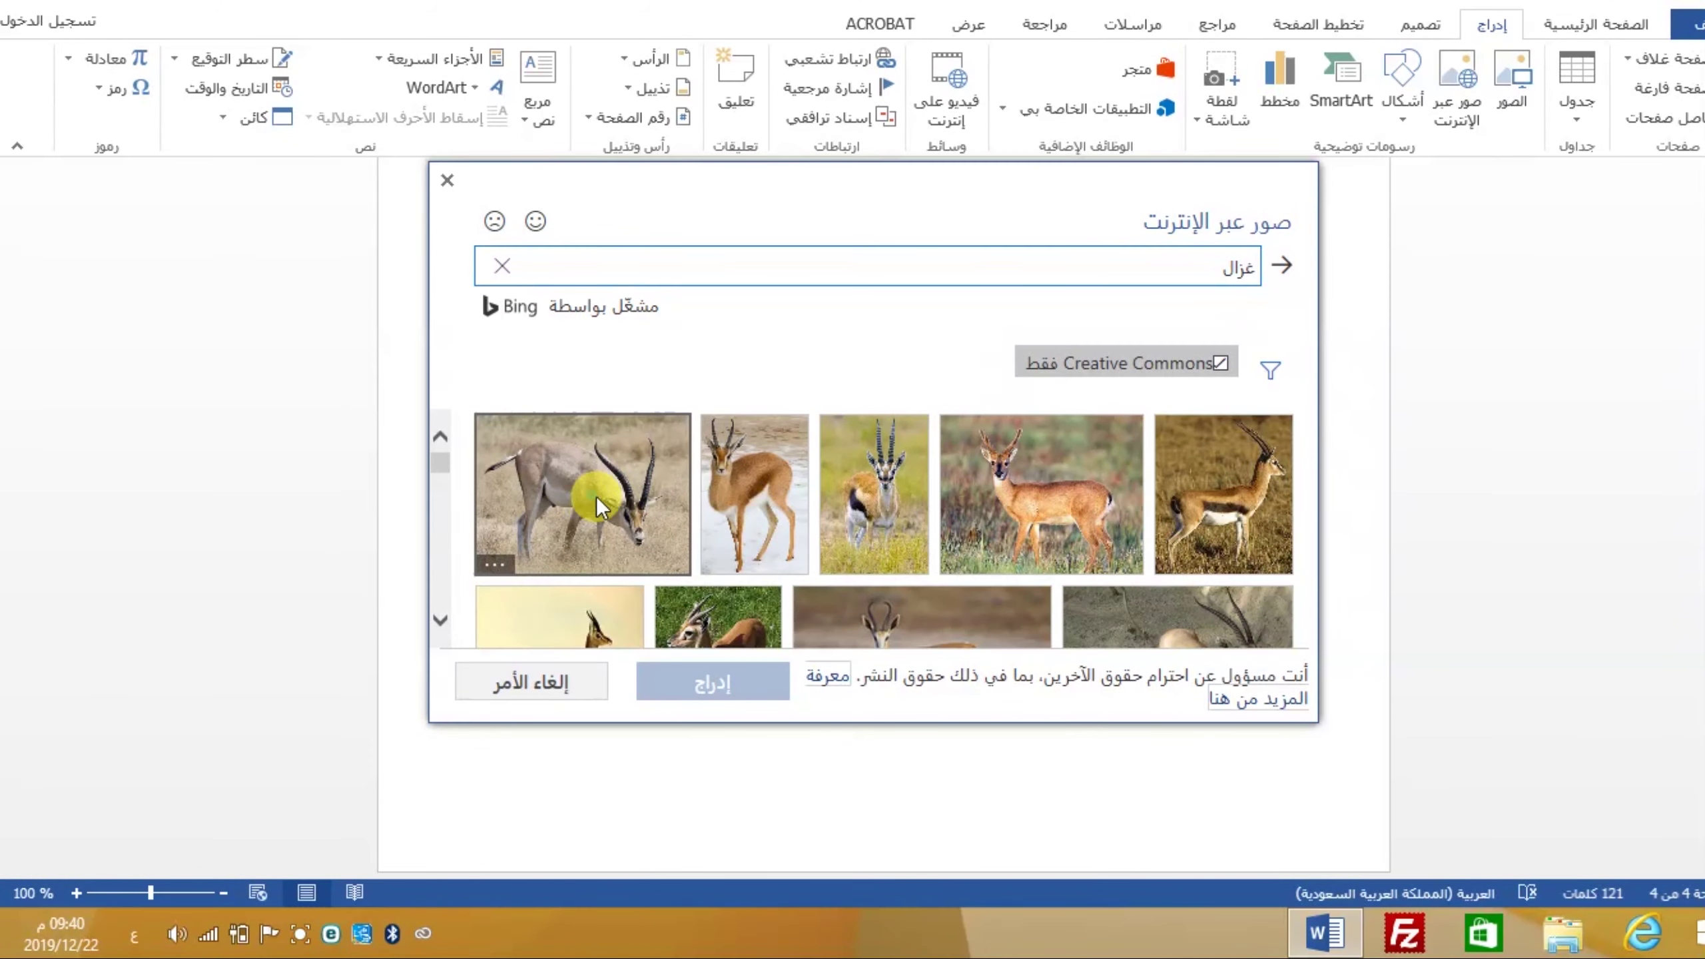
{"action": "left_click", "coordinate": [597, 501]}
{"action": "left_click", "coordinate": [737, 680]}
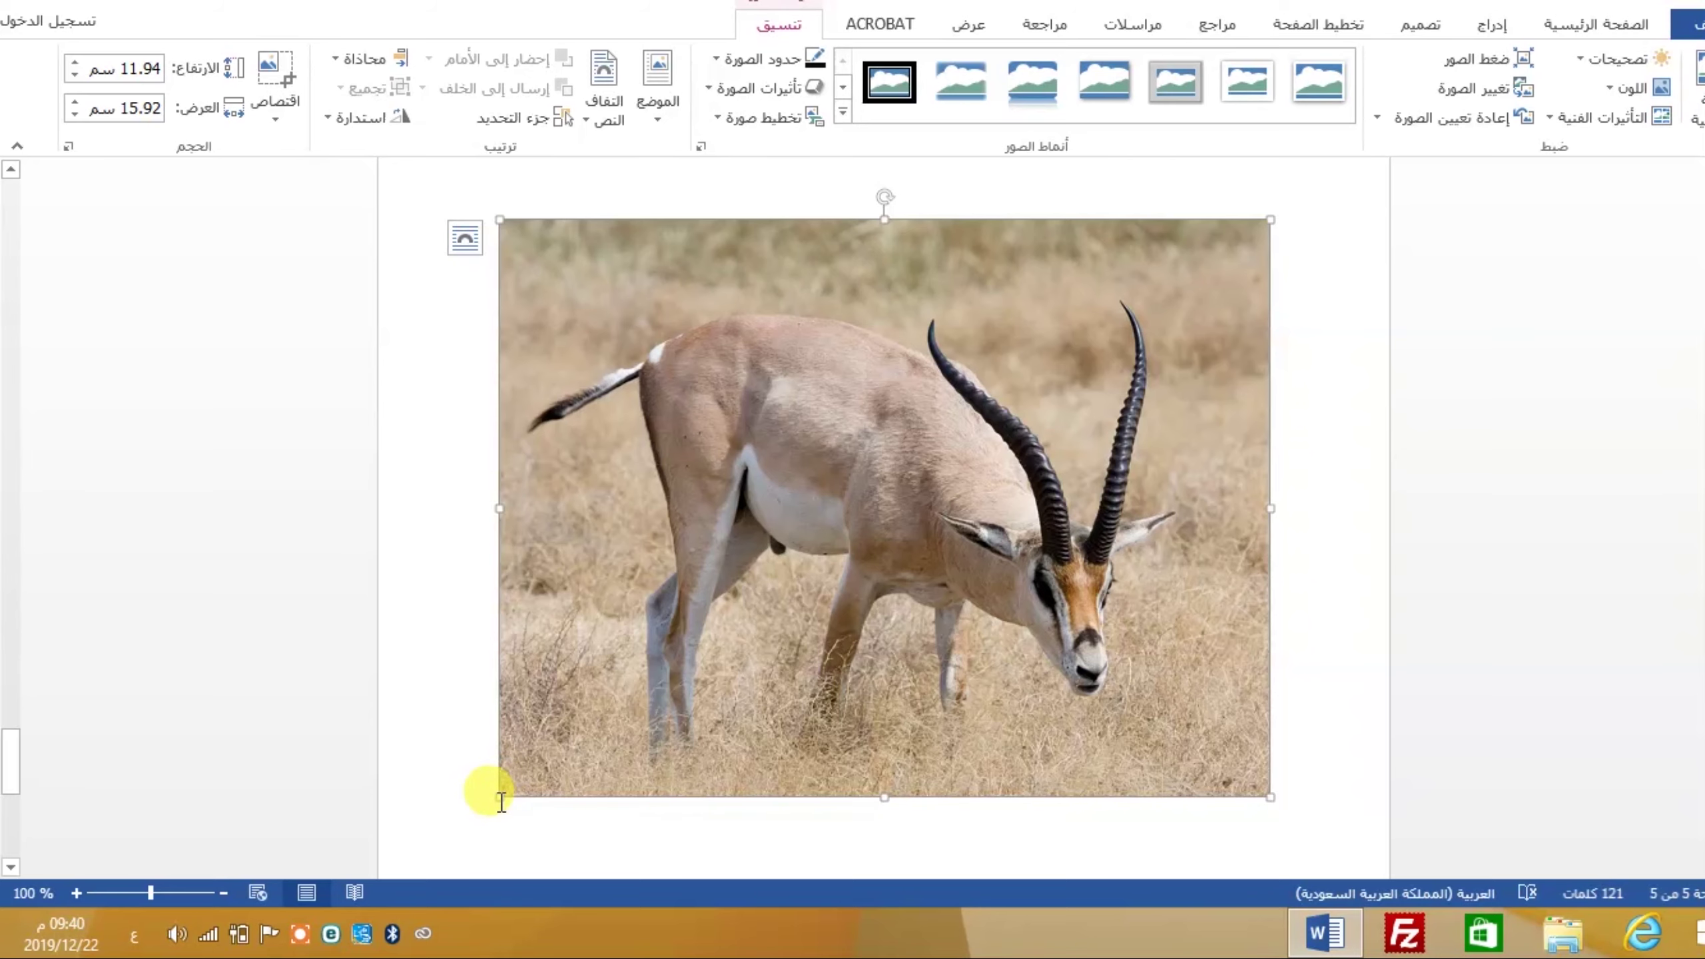
- Shrink the gazelle photo from its corner and add a new line below it
{"action": "mouse_move", "coordinate": [501, 797]}
{"action": "left_mouse_down"}
{"action": "mouse_move", "coordinate": [816, 651]}
{"action": "mouse_move", "coordinate": [745, 613]}
{"action": "left_mouse_up"}
{"action": "left_click", "coordinate": [725, 594]}
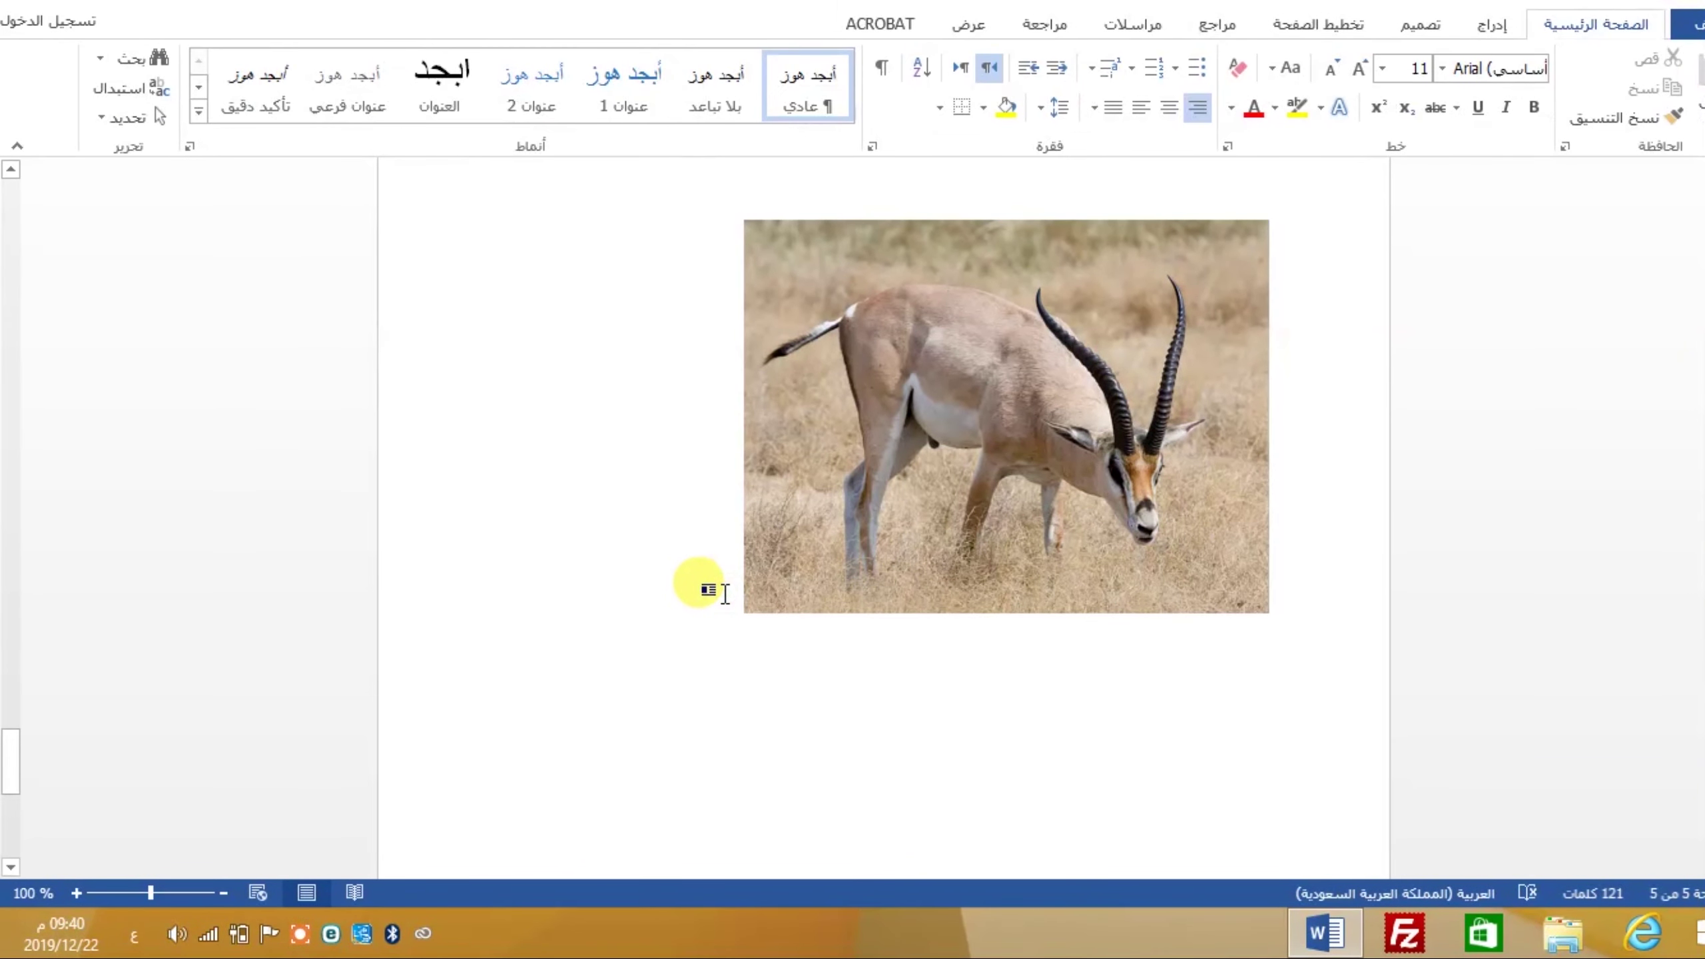
{"action": "key", "text": "Return"}
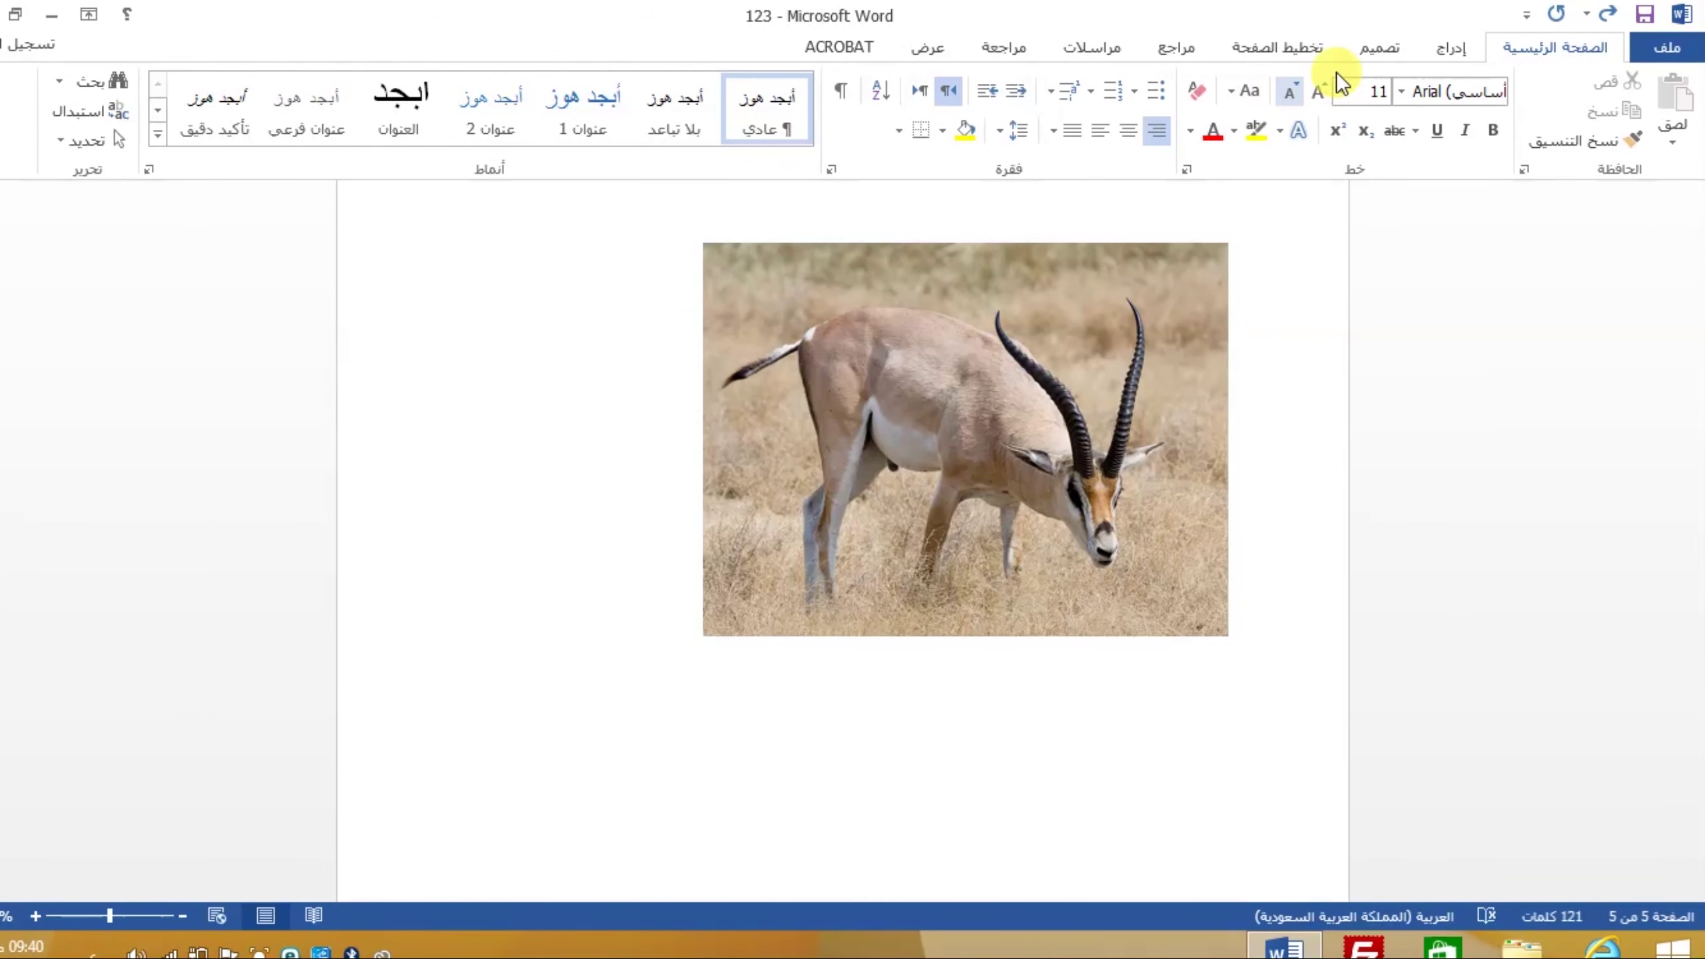
{"action": "left_click", "coordinate": [1449, 48]}
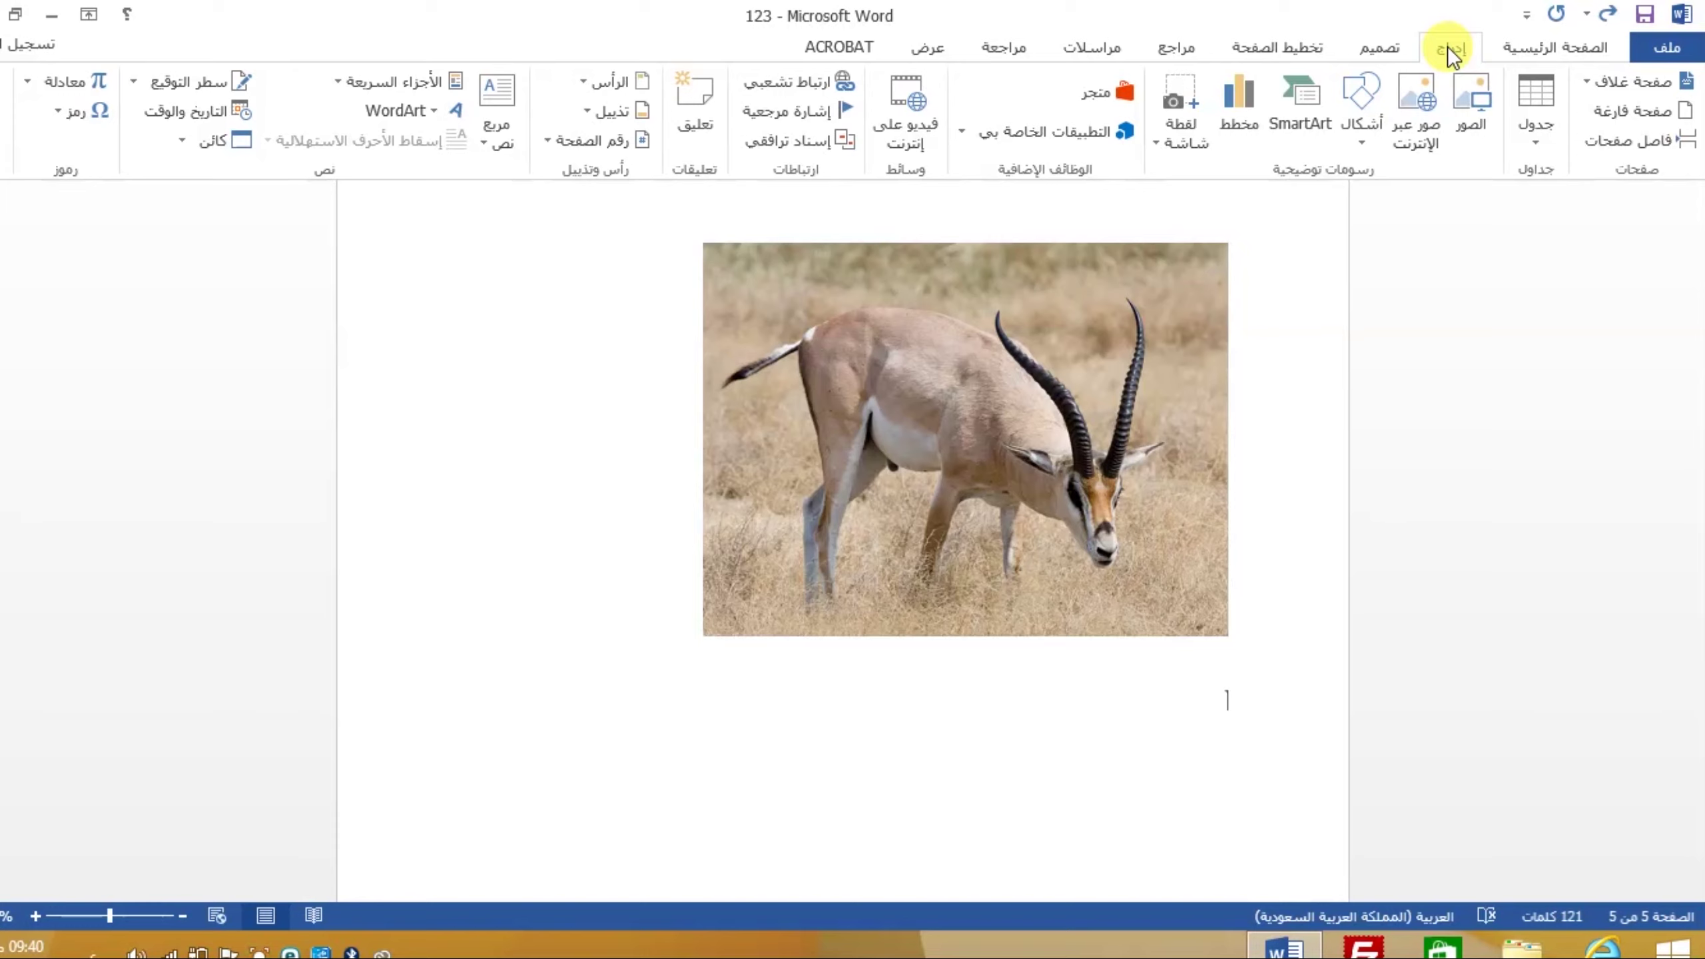
{"action": "left_click", "coordinate": [1366, 147]}
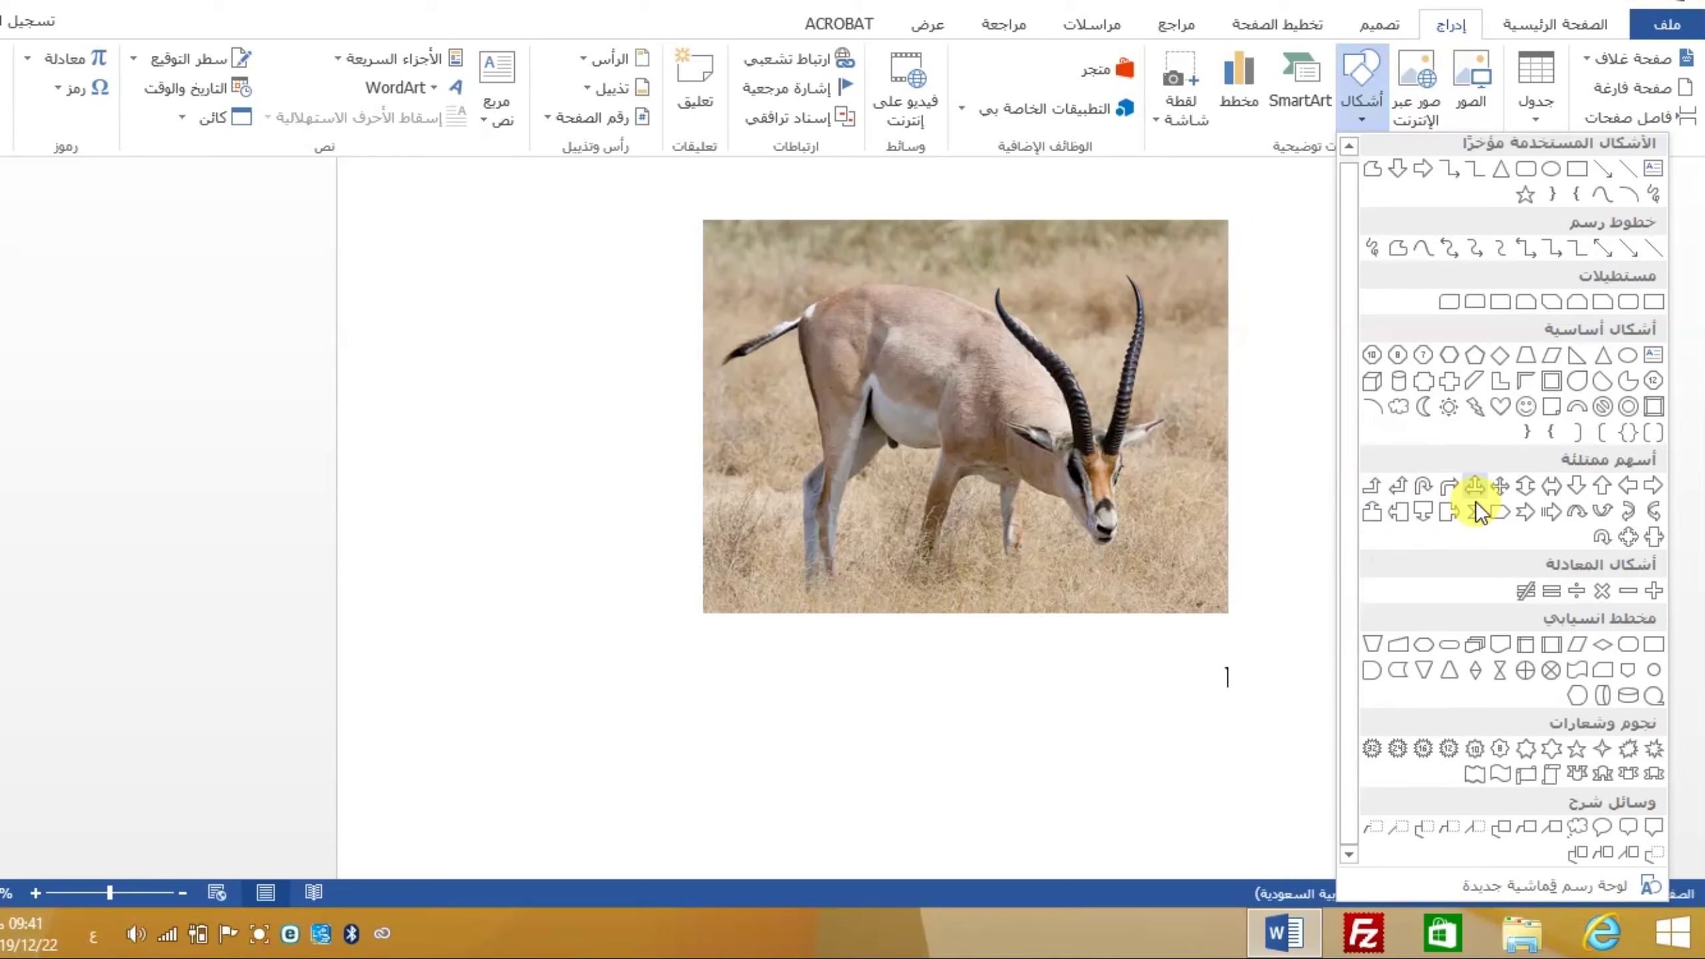
- Draw a Double Wave shape, about 6.11 × 9.6 cm, below the gazelle photo
{"action": "left_click", "coordinate": [1585, 666]}
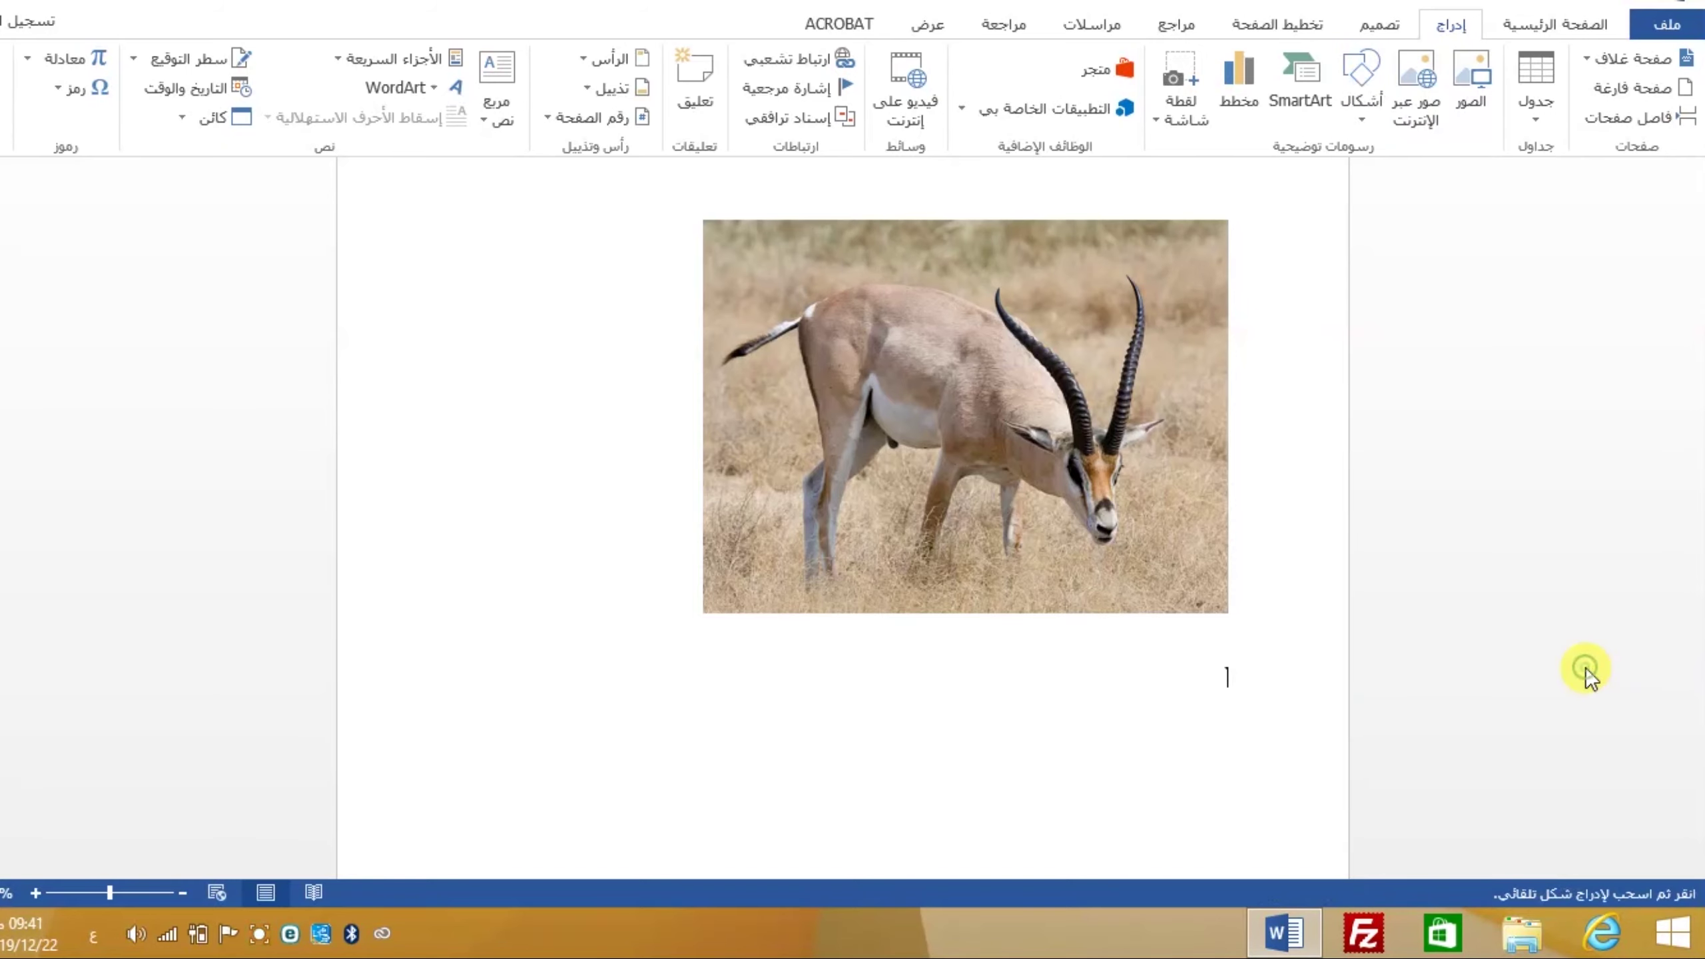
{"action": "mouse_move", "coordinate": [1199, 702]}
{"action": "left_mouse_down"}
{"action": "mouse_move", "coordinate": [734, 593]}
{"action": "mouse_move", "coordinate": [778, 493]}
{"action": "left_mouse_up"}
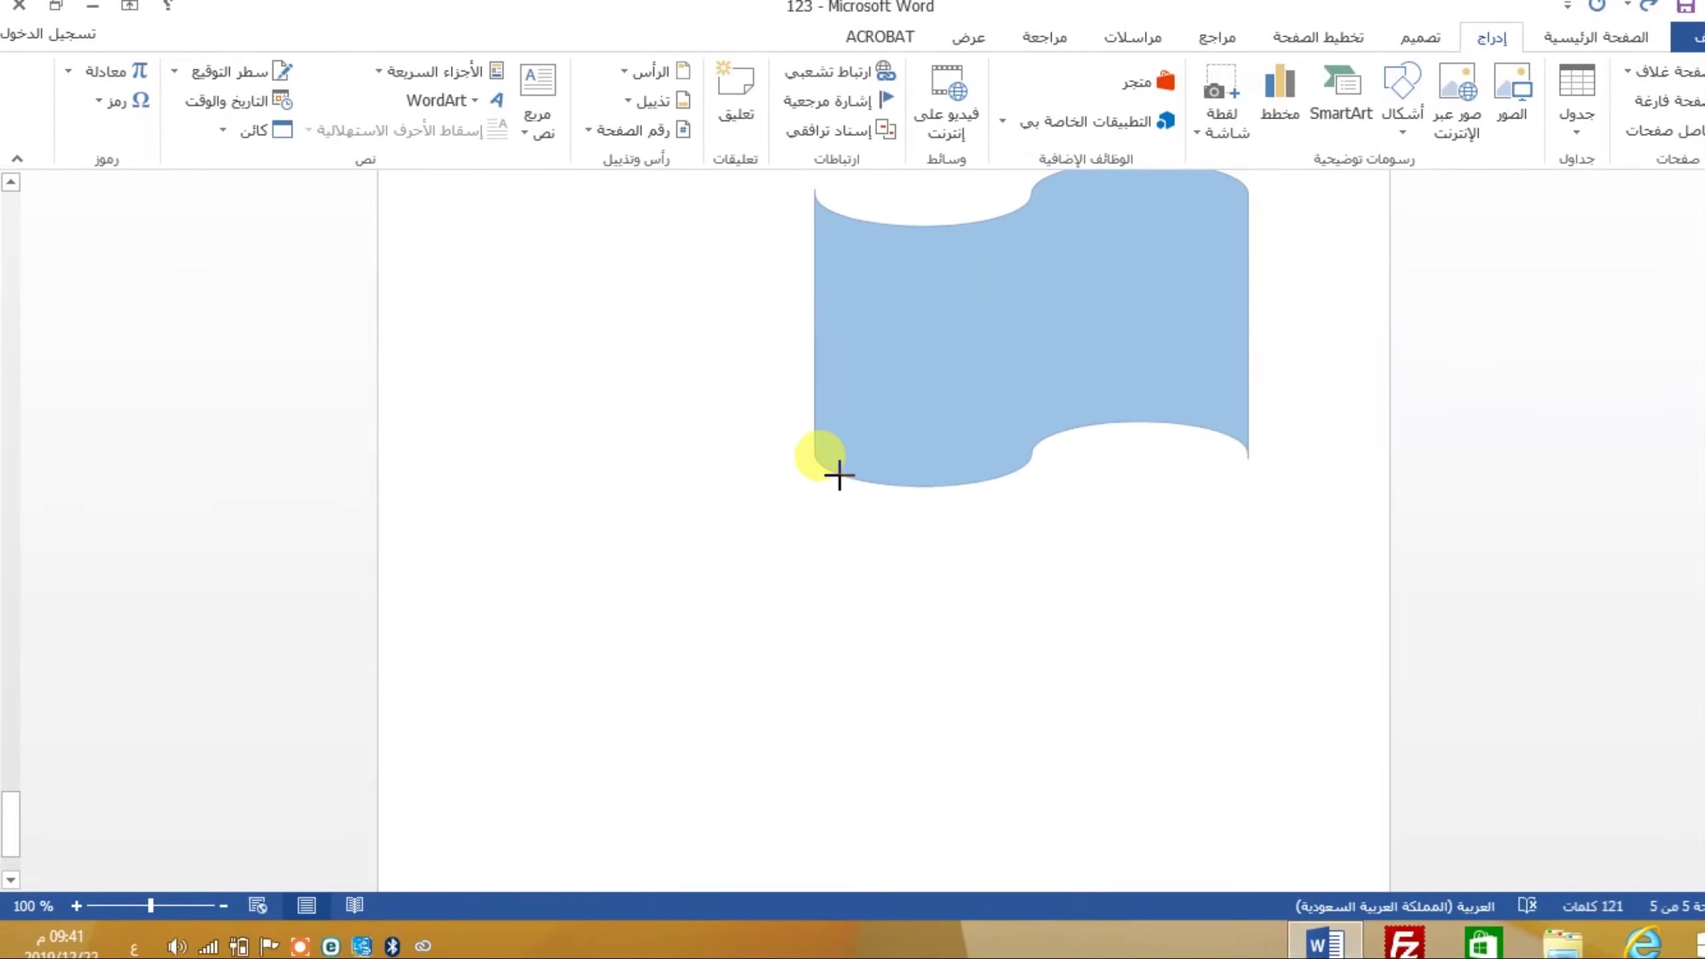
{"action": "left_click_drag", "start_coordinate": [778, 493], "coordinate": [778, 479]}
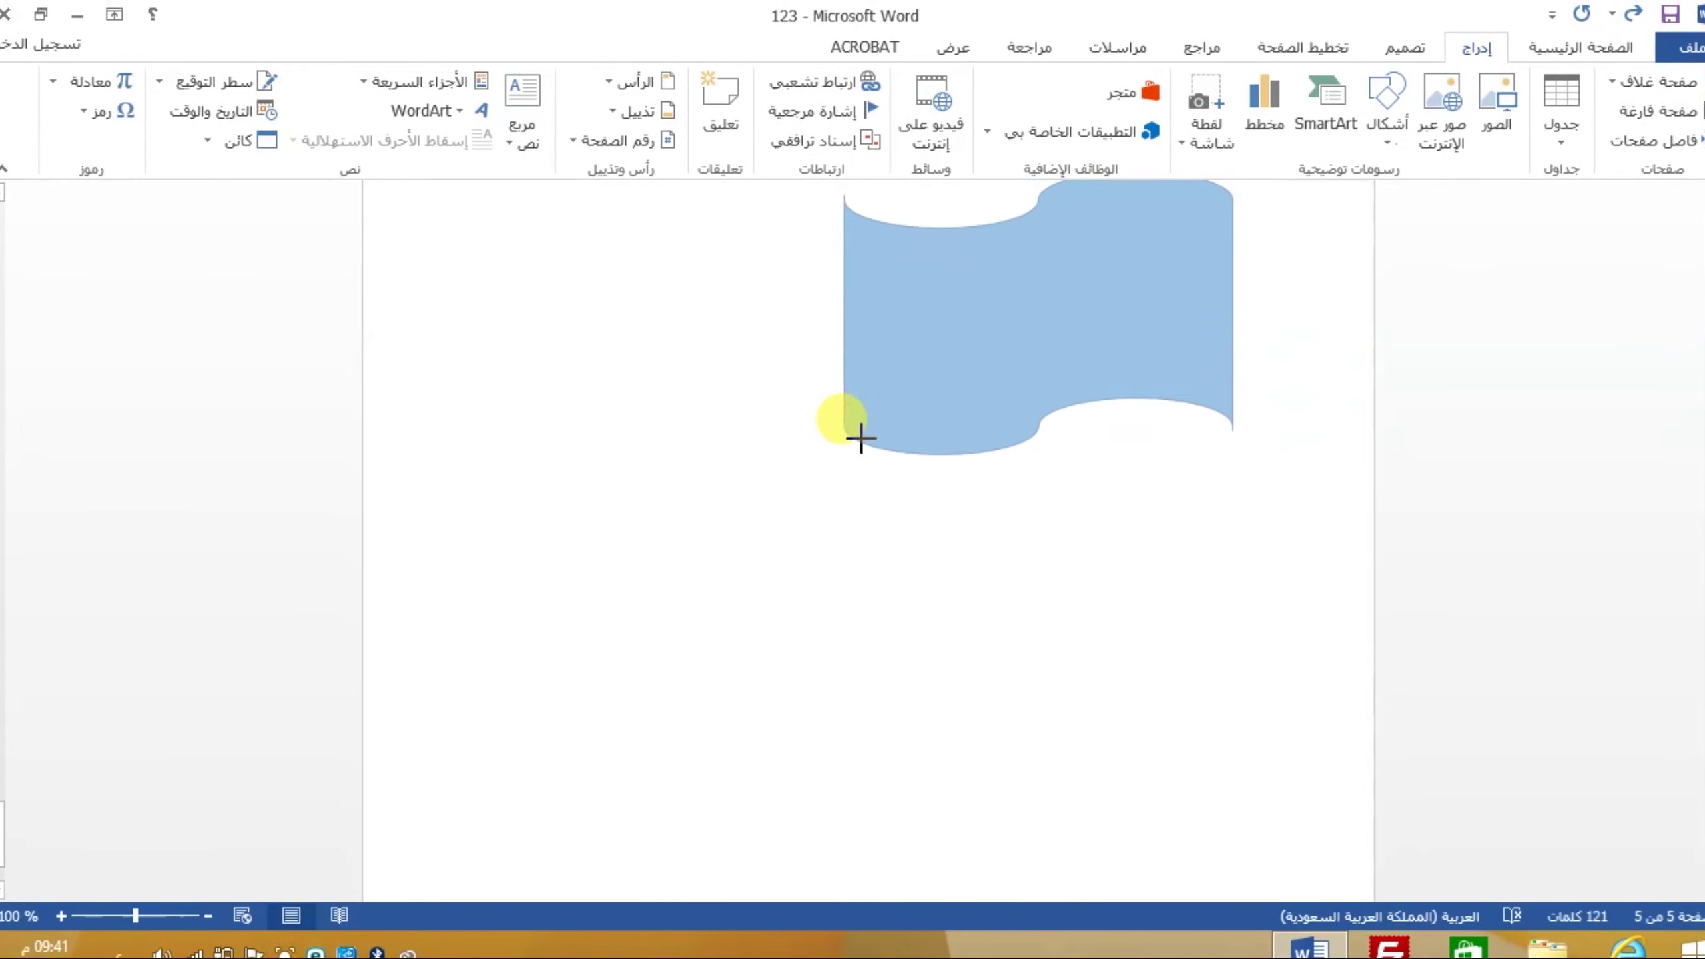
{"action": "left_click_drag", "start_coordinate": [778, 479], "coordinate": [782, 463]}
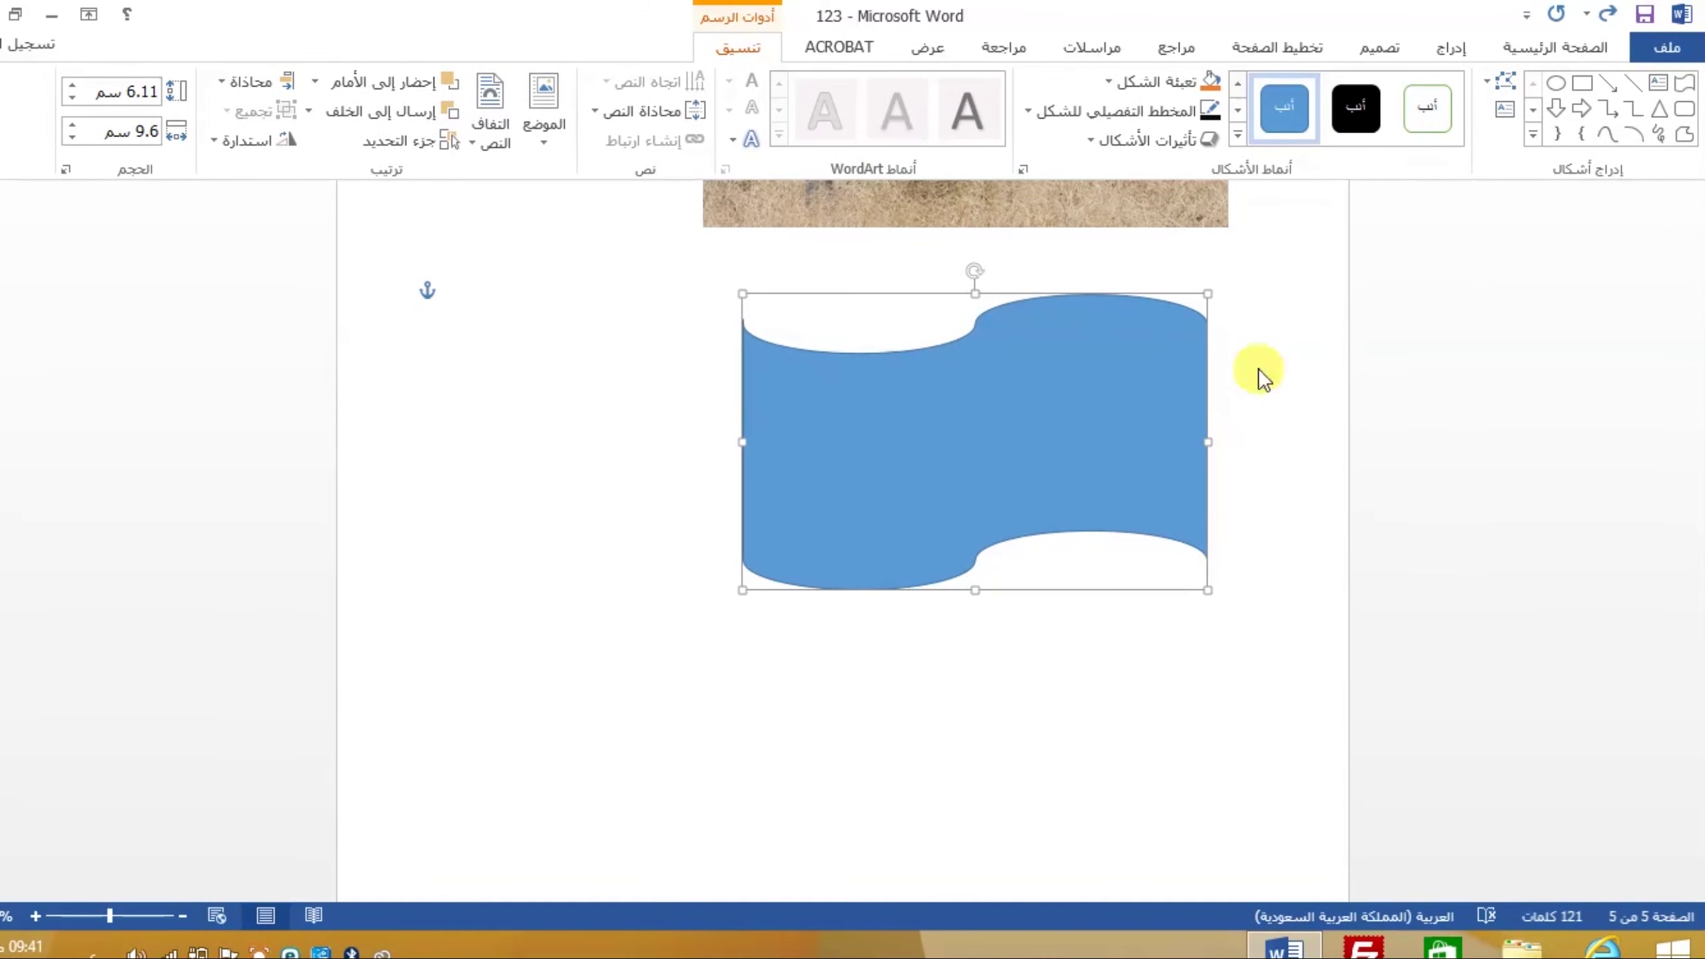
- Give the wave shape a light gold fill and an orange glow
{"action": "left_click", "coordinate": [1371, 115]}
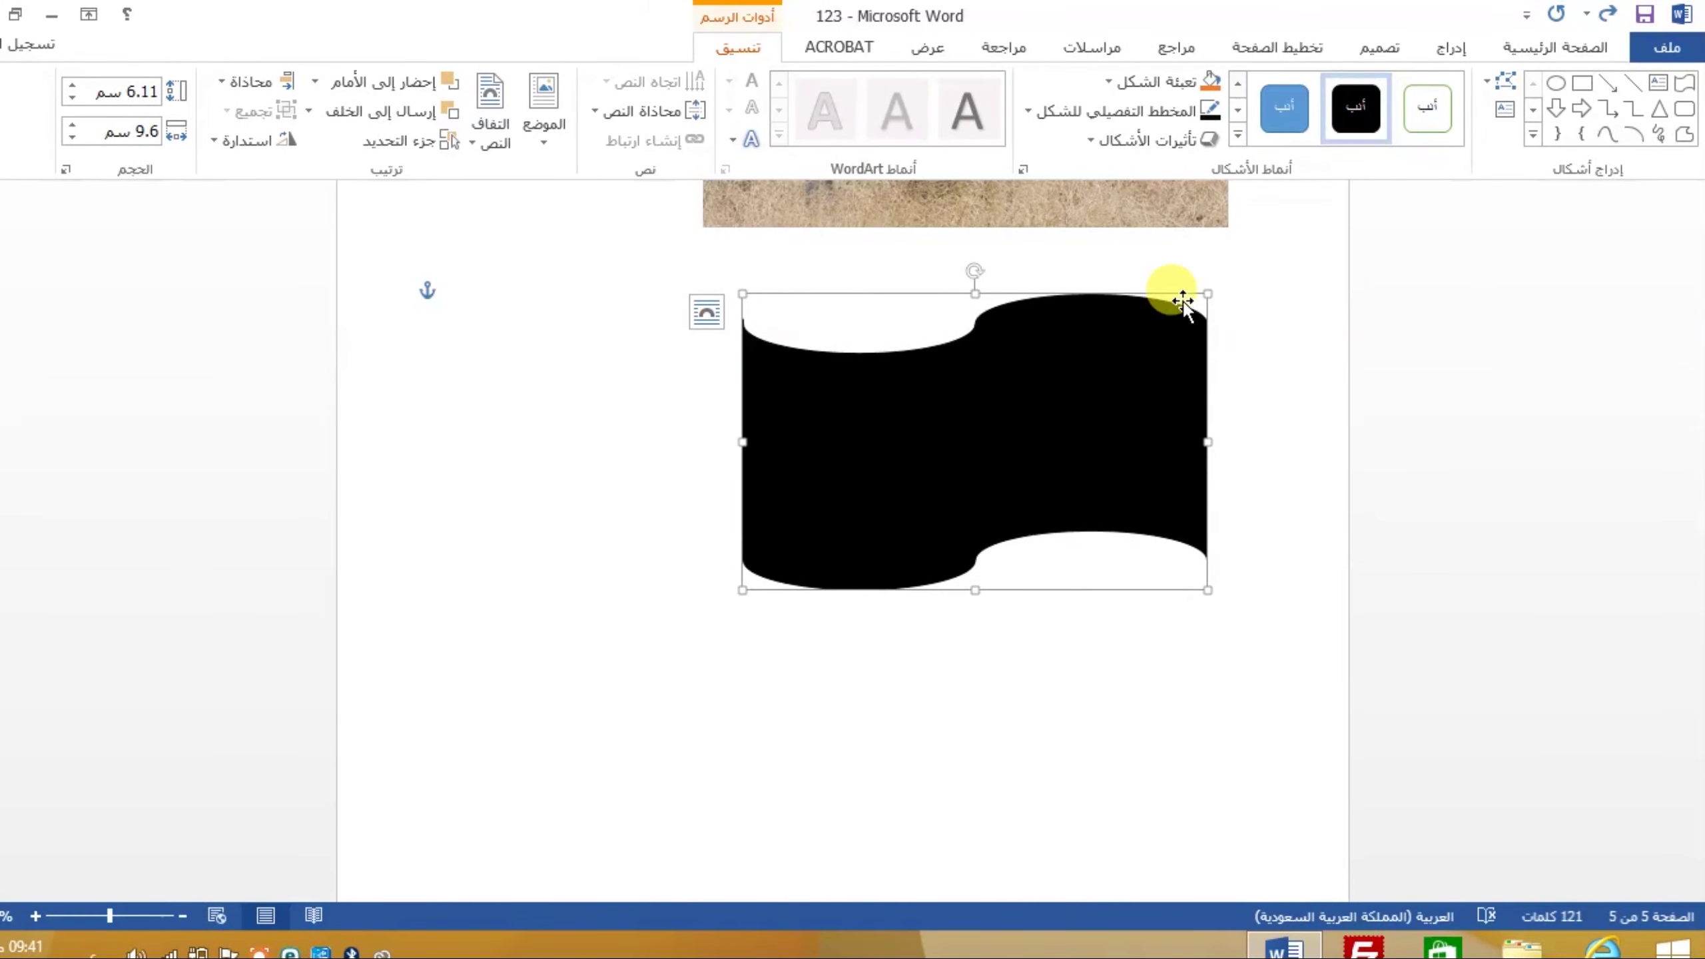
{"action": "left_click", "coordinate": [1108, 80]}
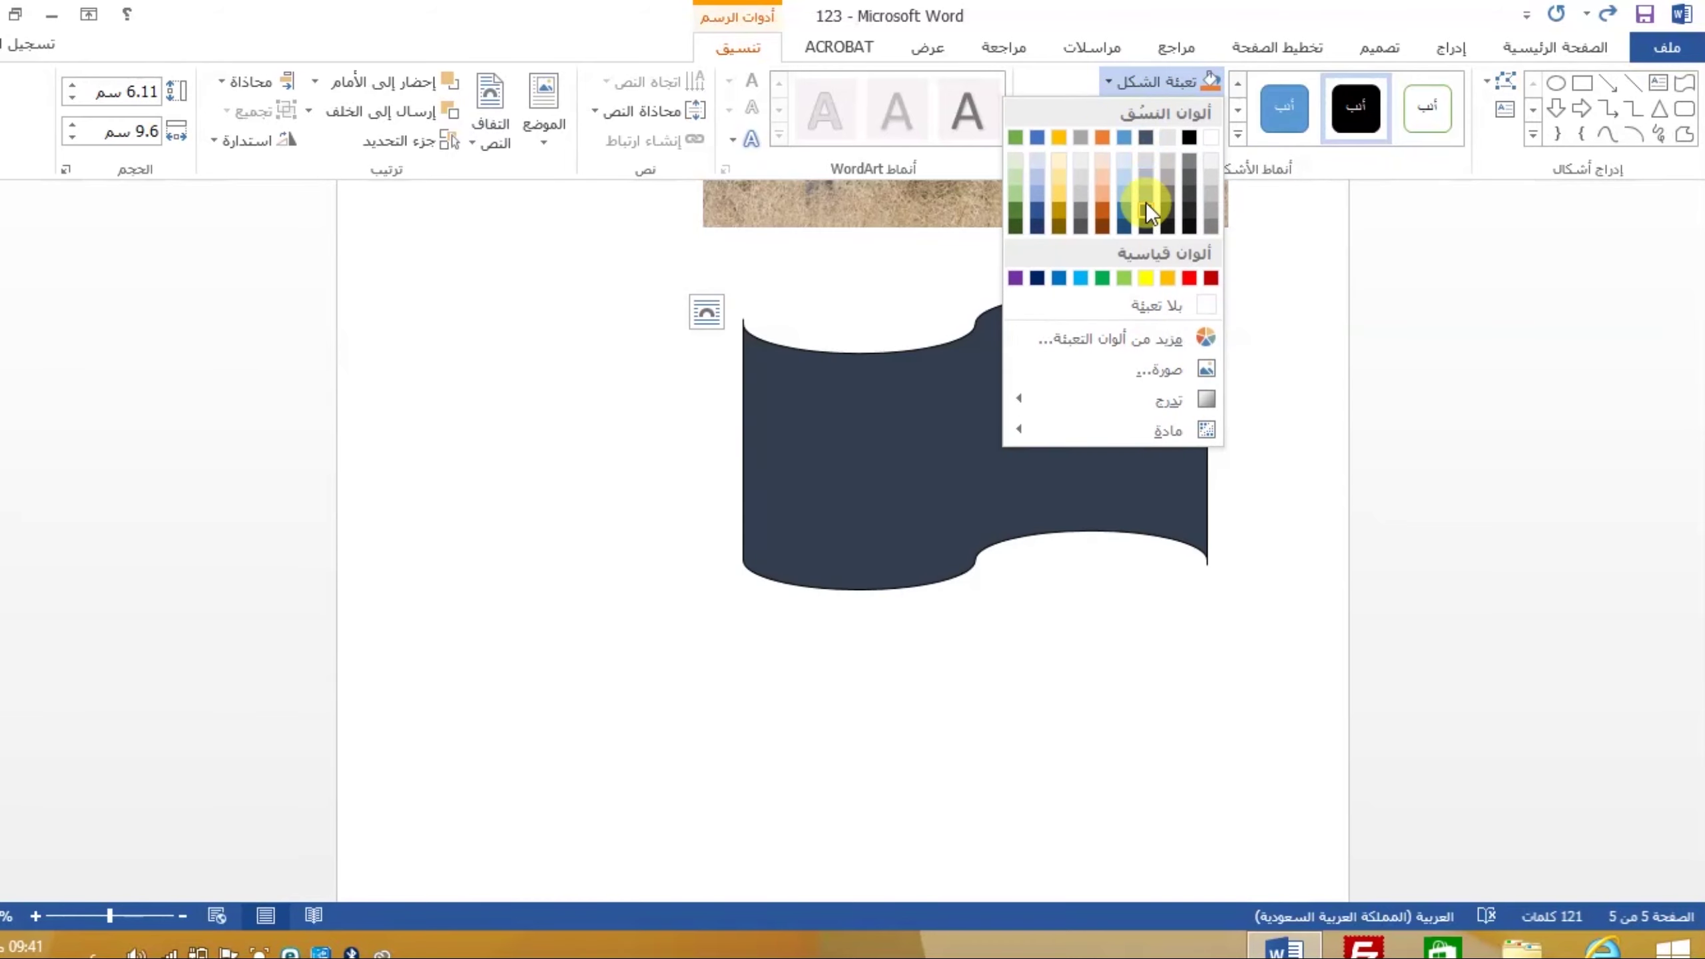
{"action": "left_click", "coordinate": [1051, 178]}
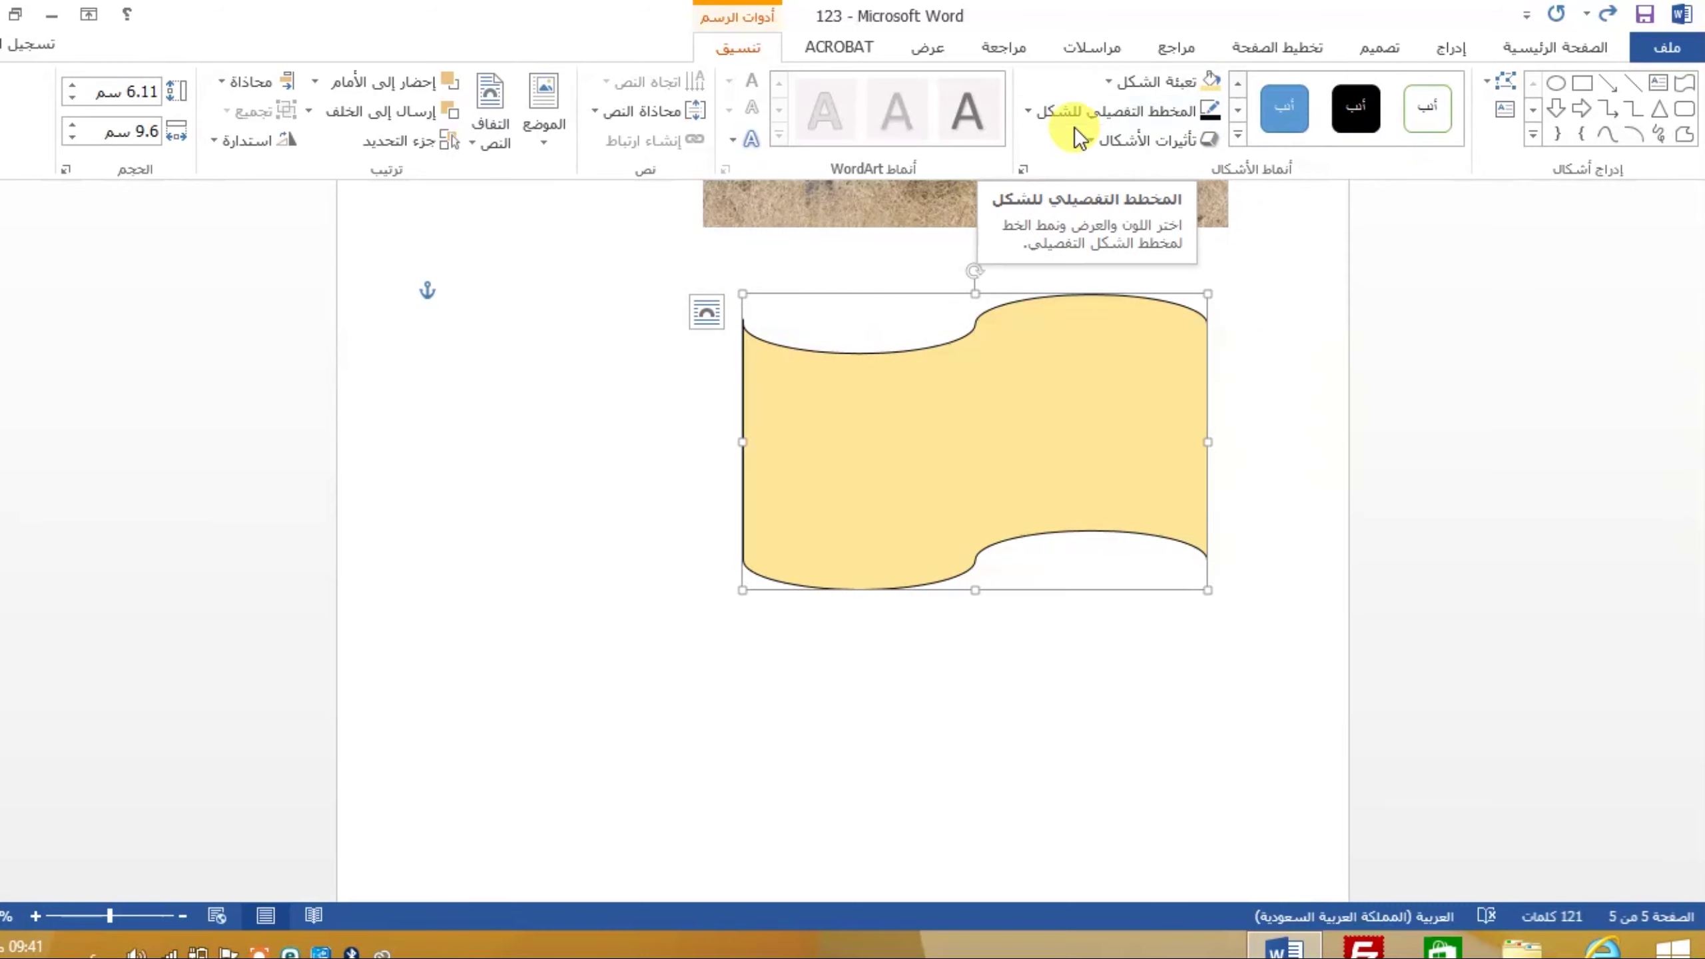
{"action": "left_click", "coordinate": [1091, 143]}
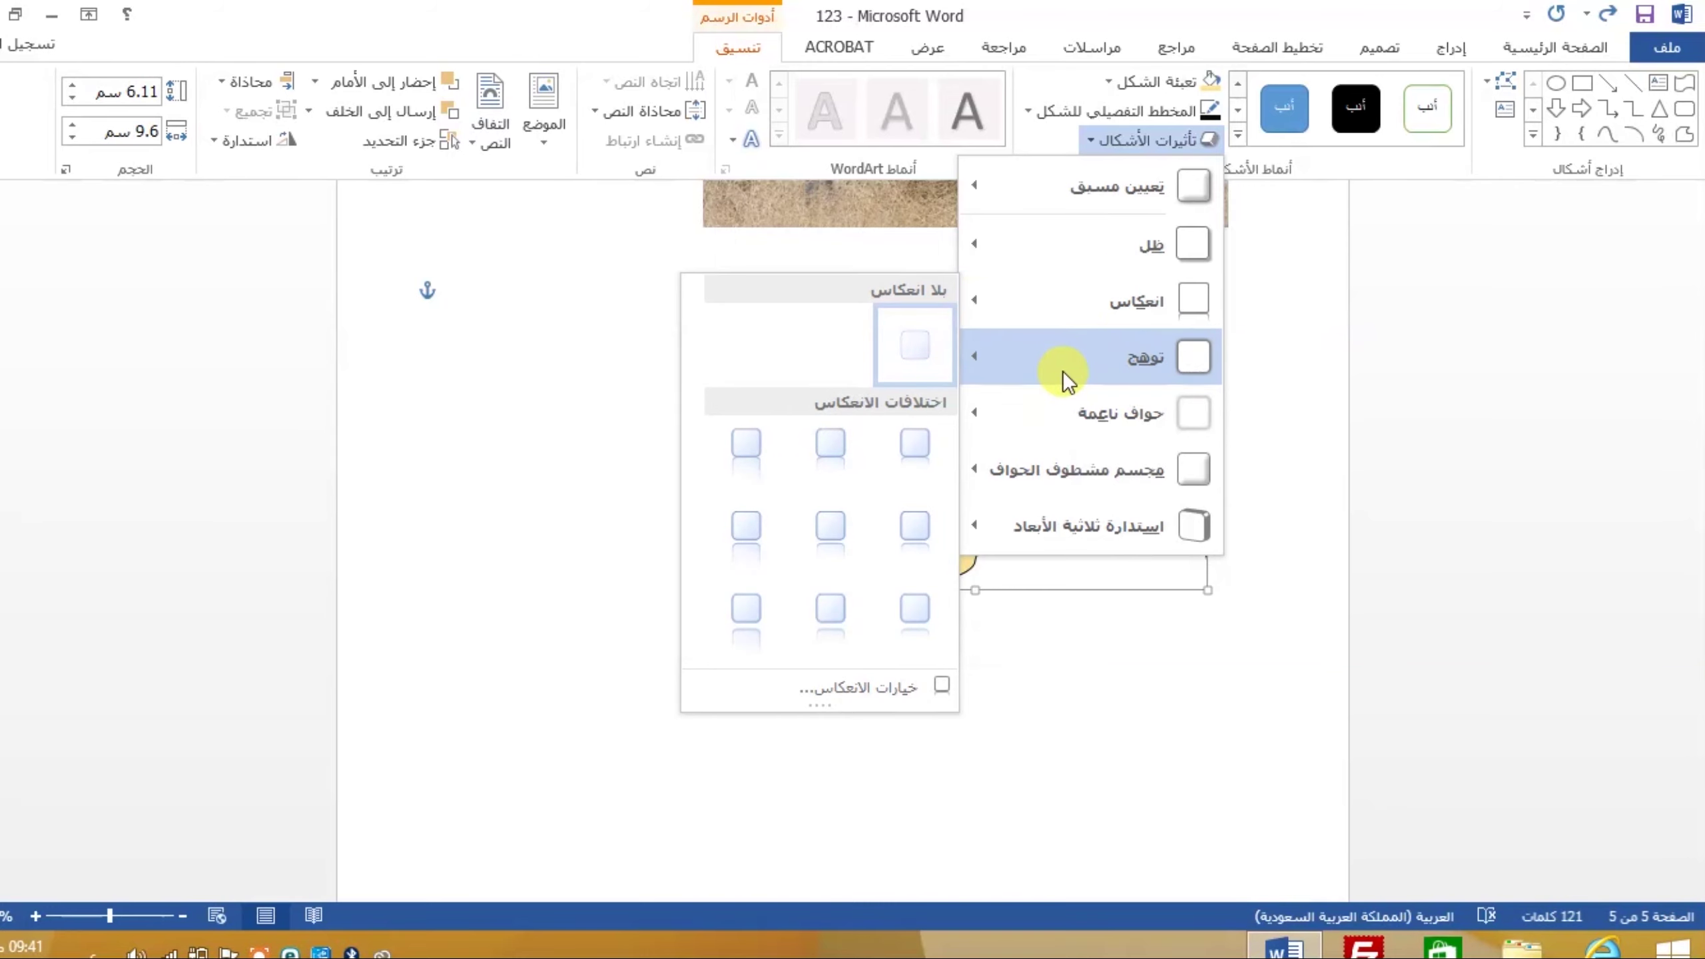
{"action": "mouse_move", "coordinate": [1105, 333]}
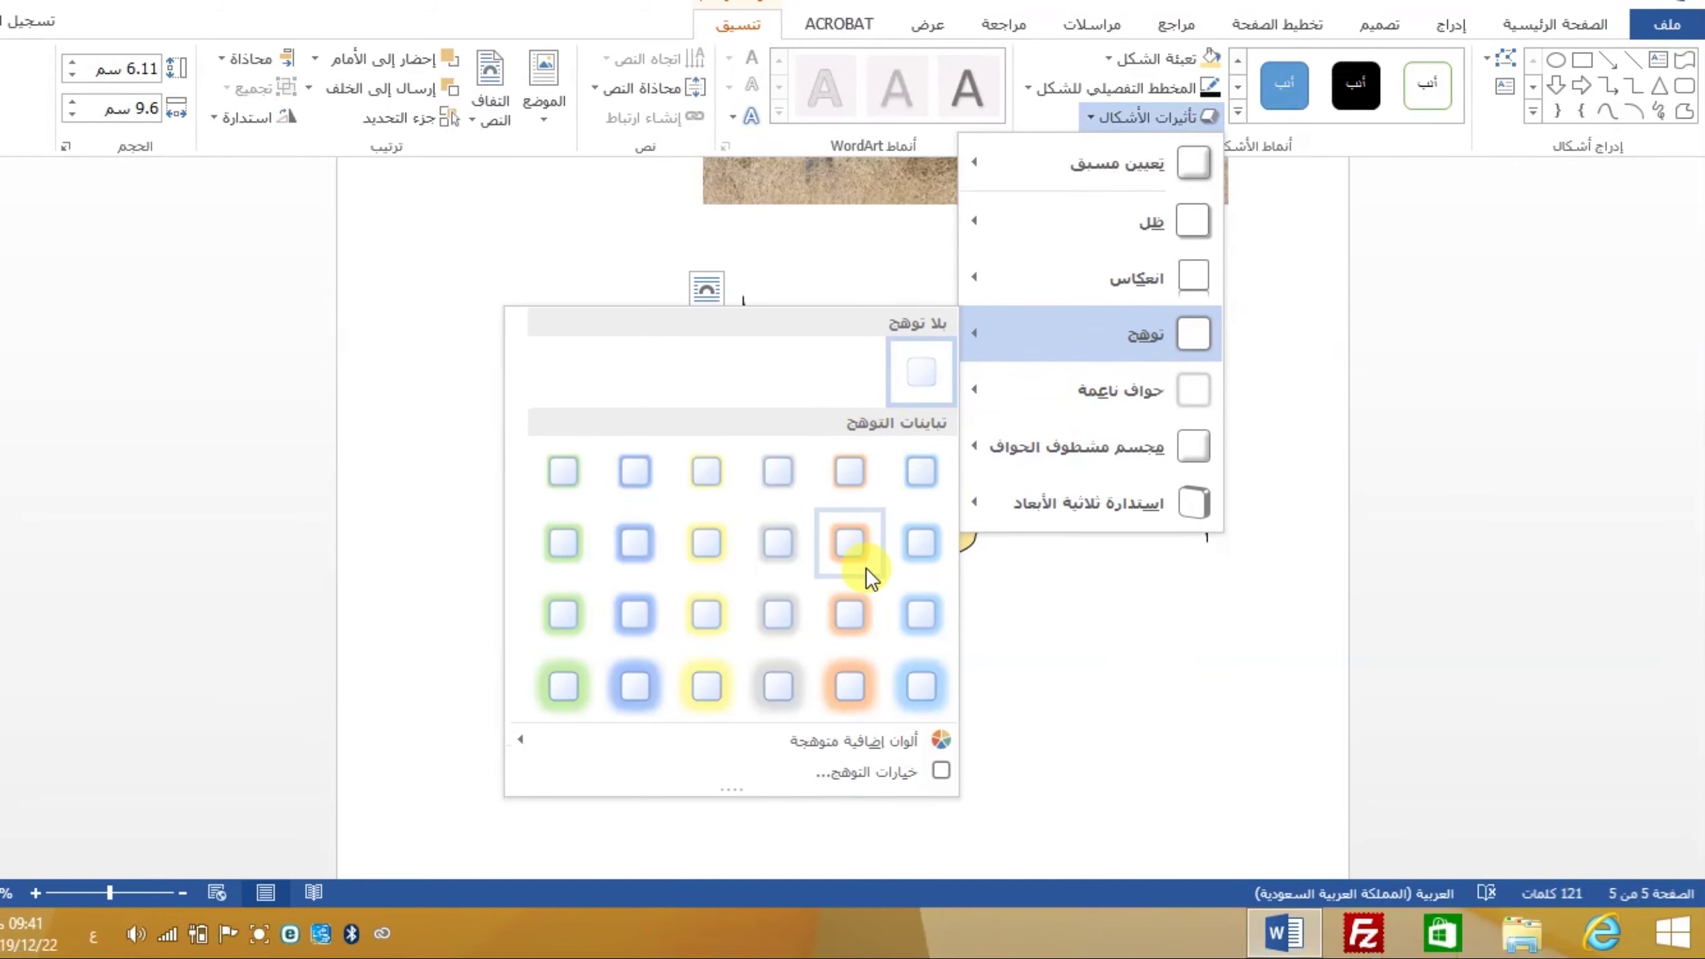
{"action": "left_click", "coordinate": [853, 547]}
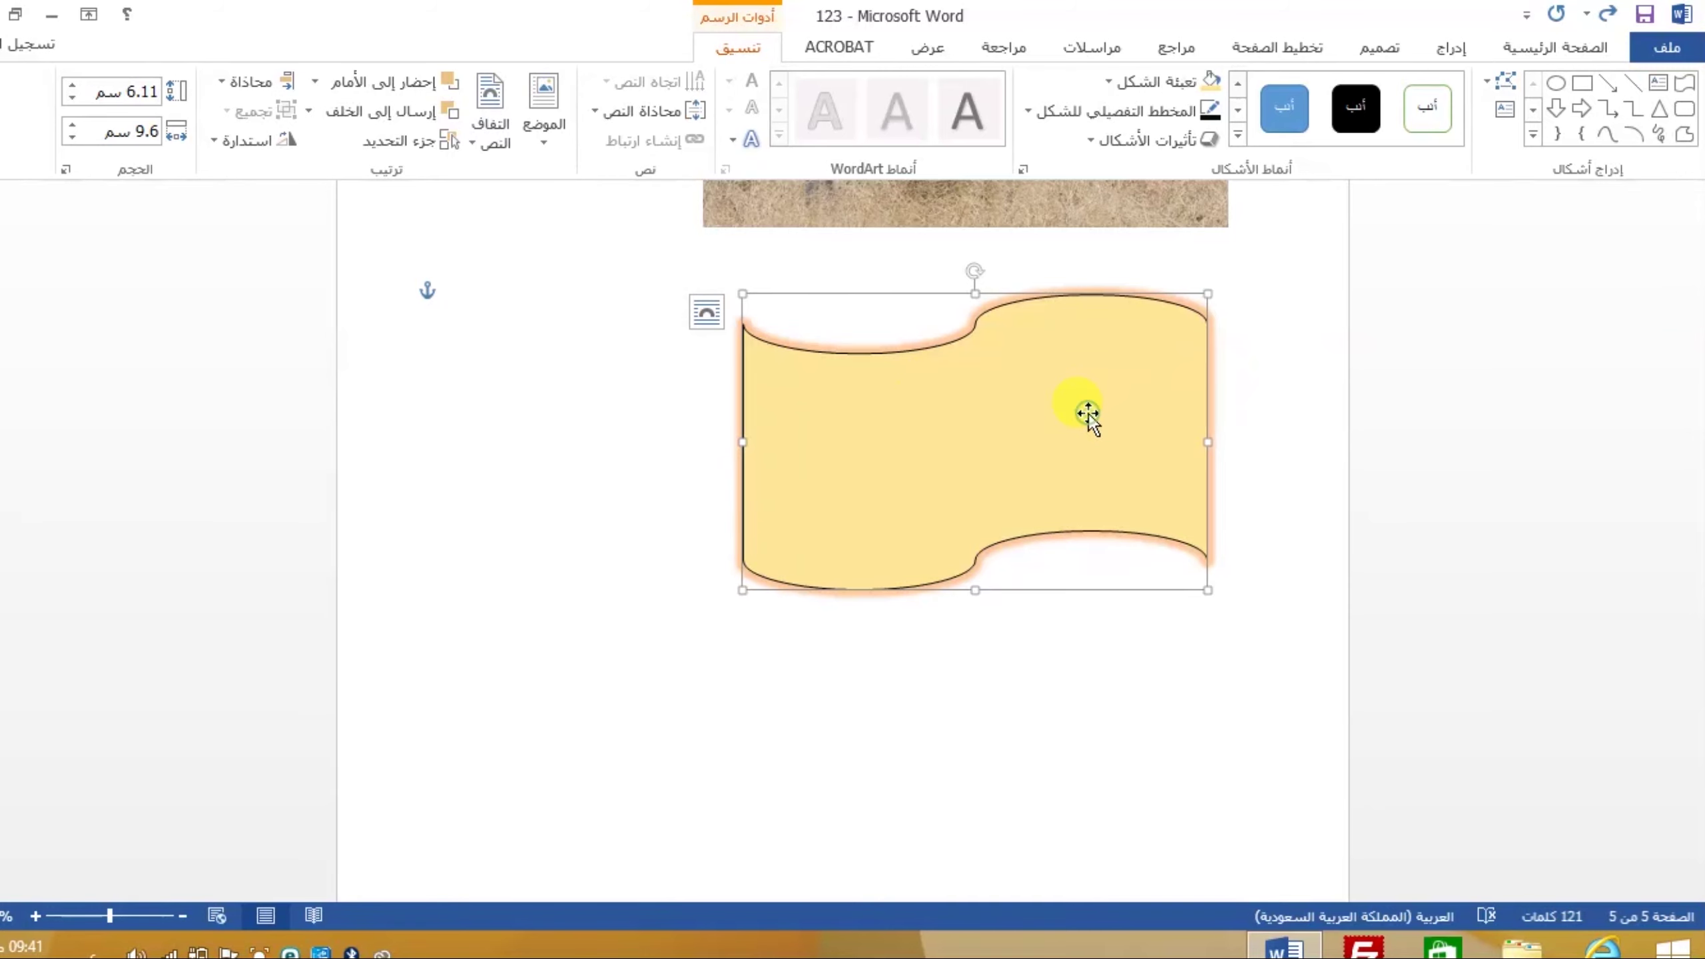
- Insert two empty lines above the wave shape to push it down
{"action": "left_click", "coordinate": [779, 583]}
{"action": "key", "text": "Return"}
{"action": "key", "text": "Return"}
{"action": "key", "text": "Return"}
{"action": "key", "text": "Return"}
{"action": "key", "text": "Return"}
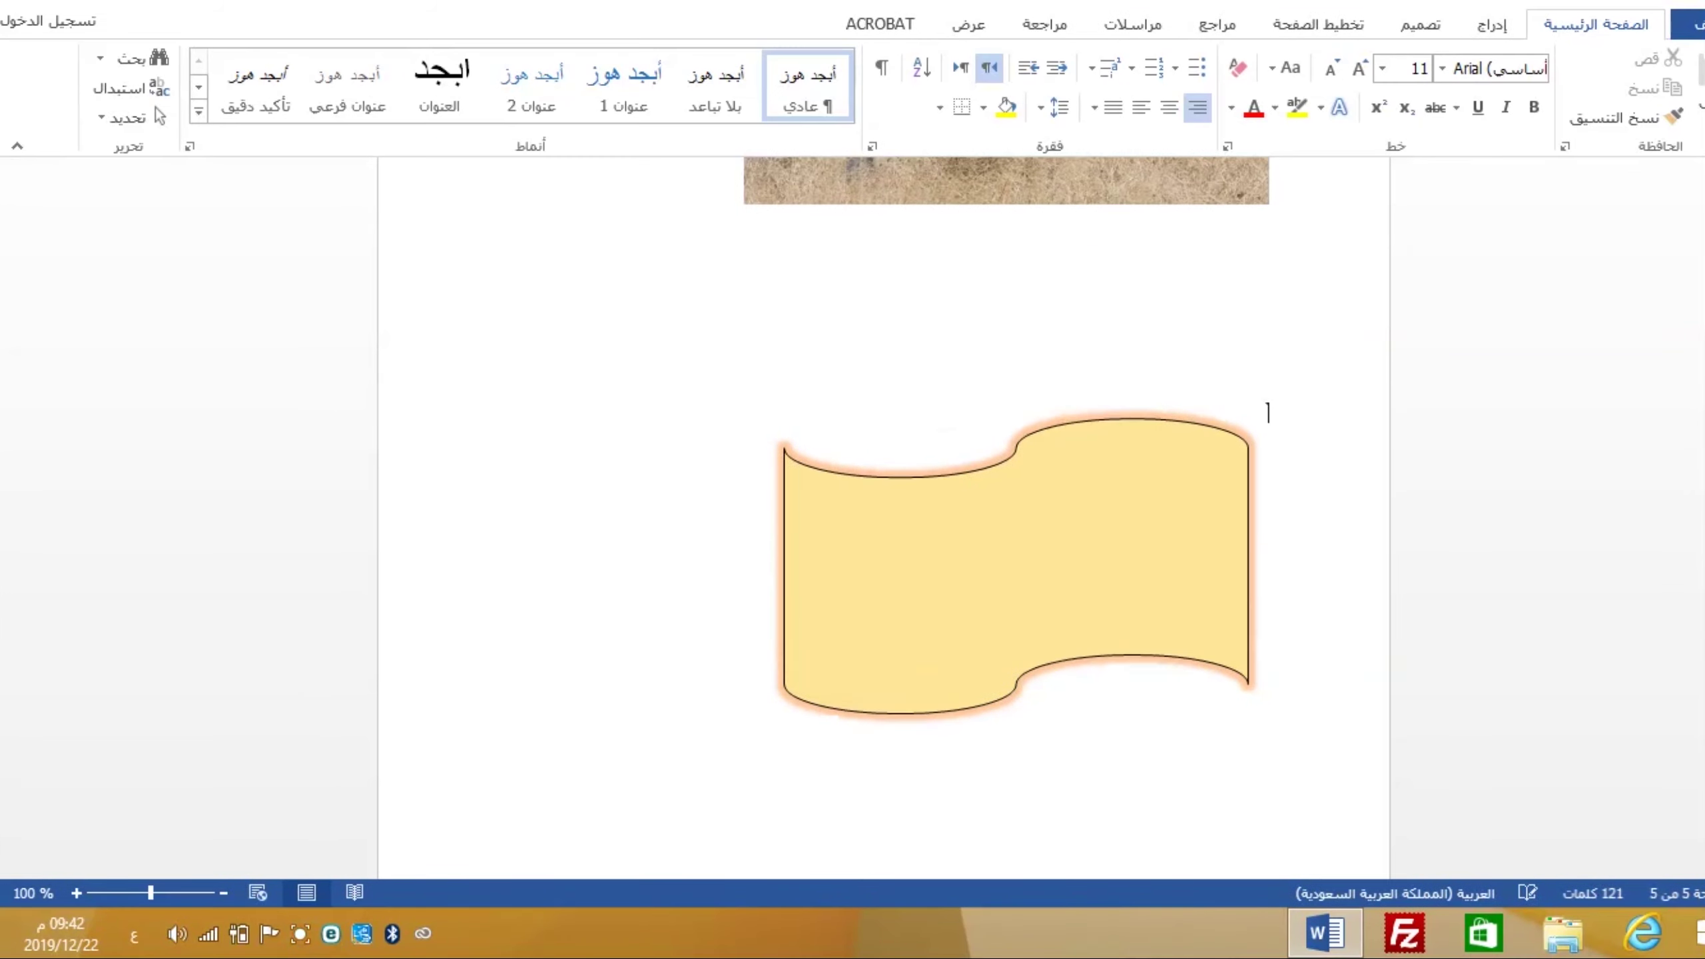
{"action": "key", "text": "Return"}
{"action": "left_click", "coordinate": [1222, 369]}
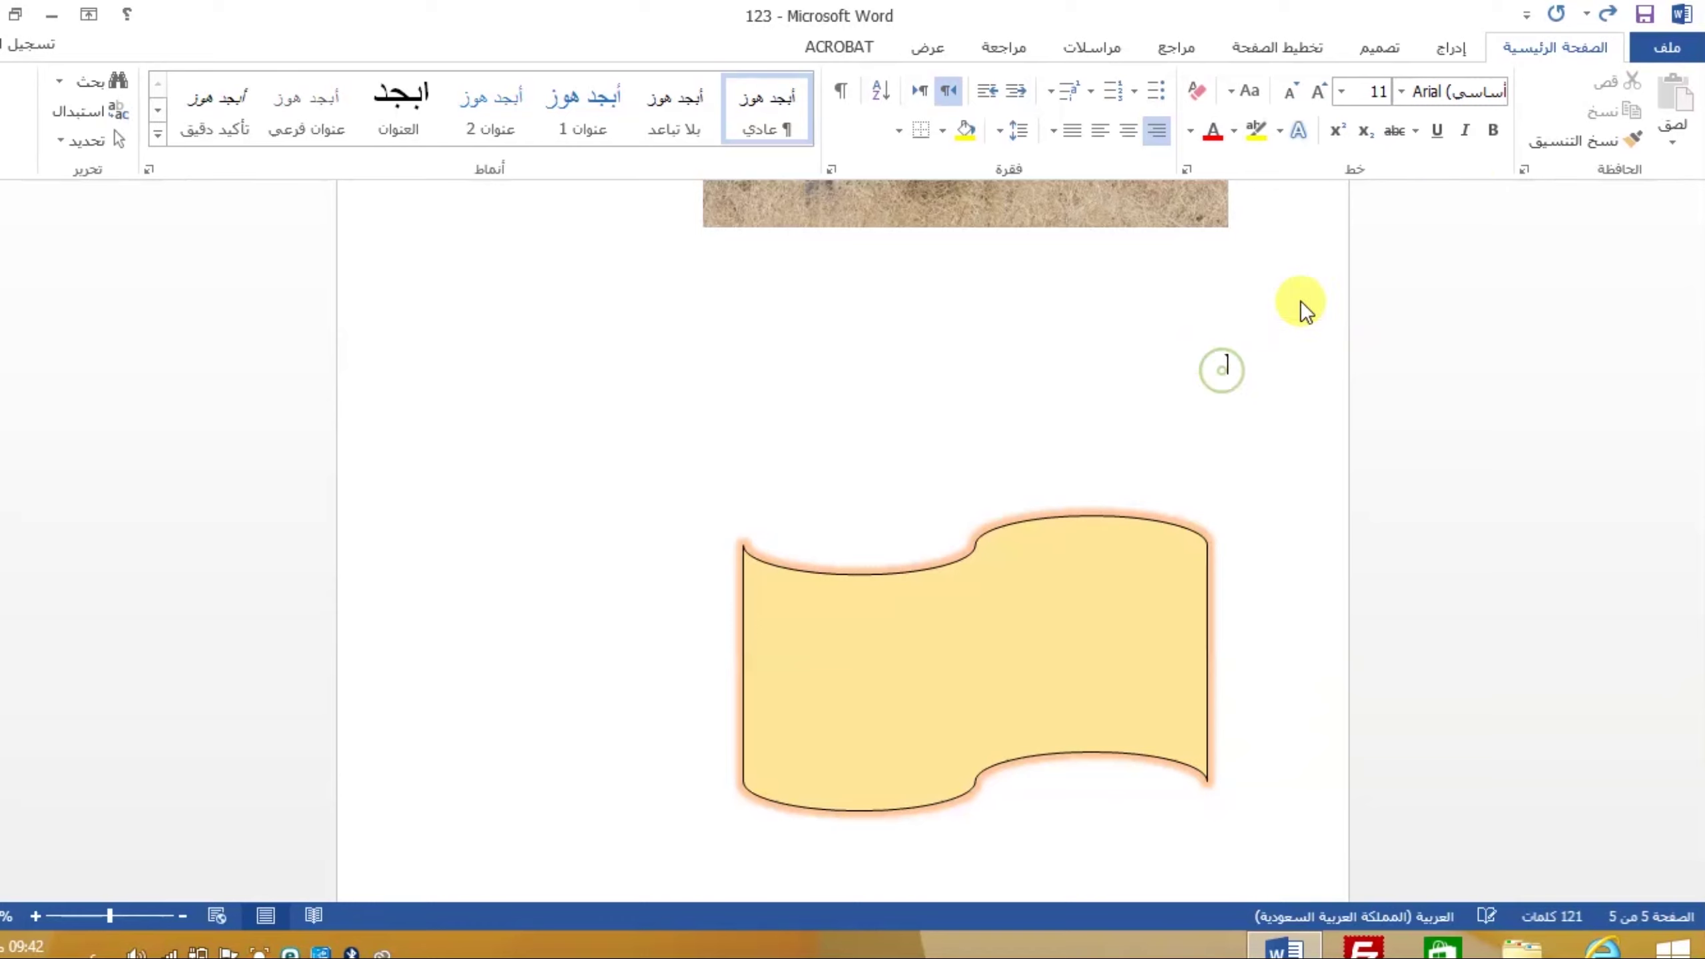
- Insert a Pyramid List SmartArt graphic from the SmartArt chooser
{"action": "left_click", "coordinate": [1471, 54]}
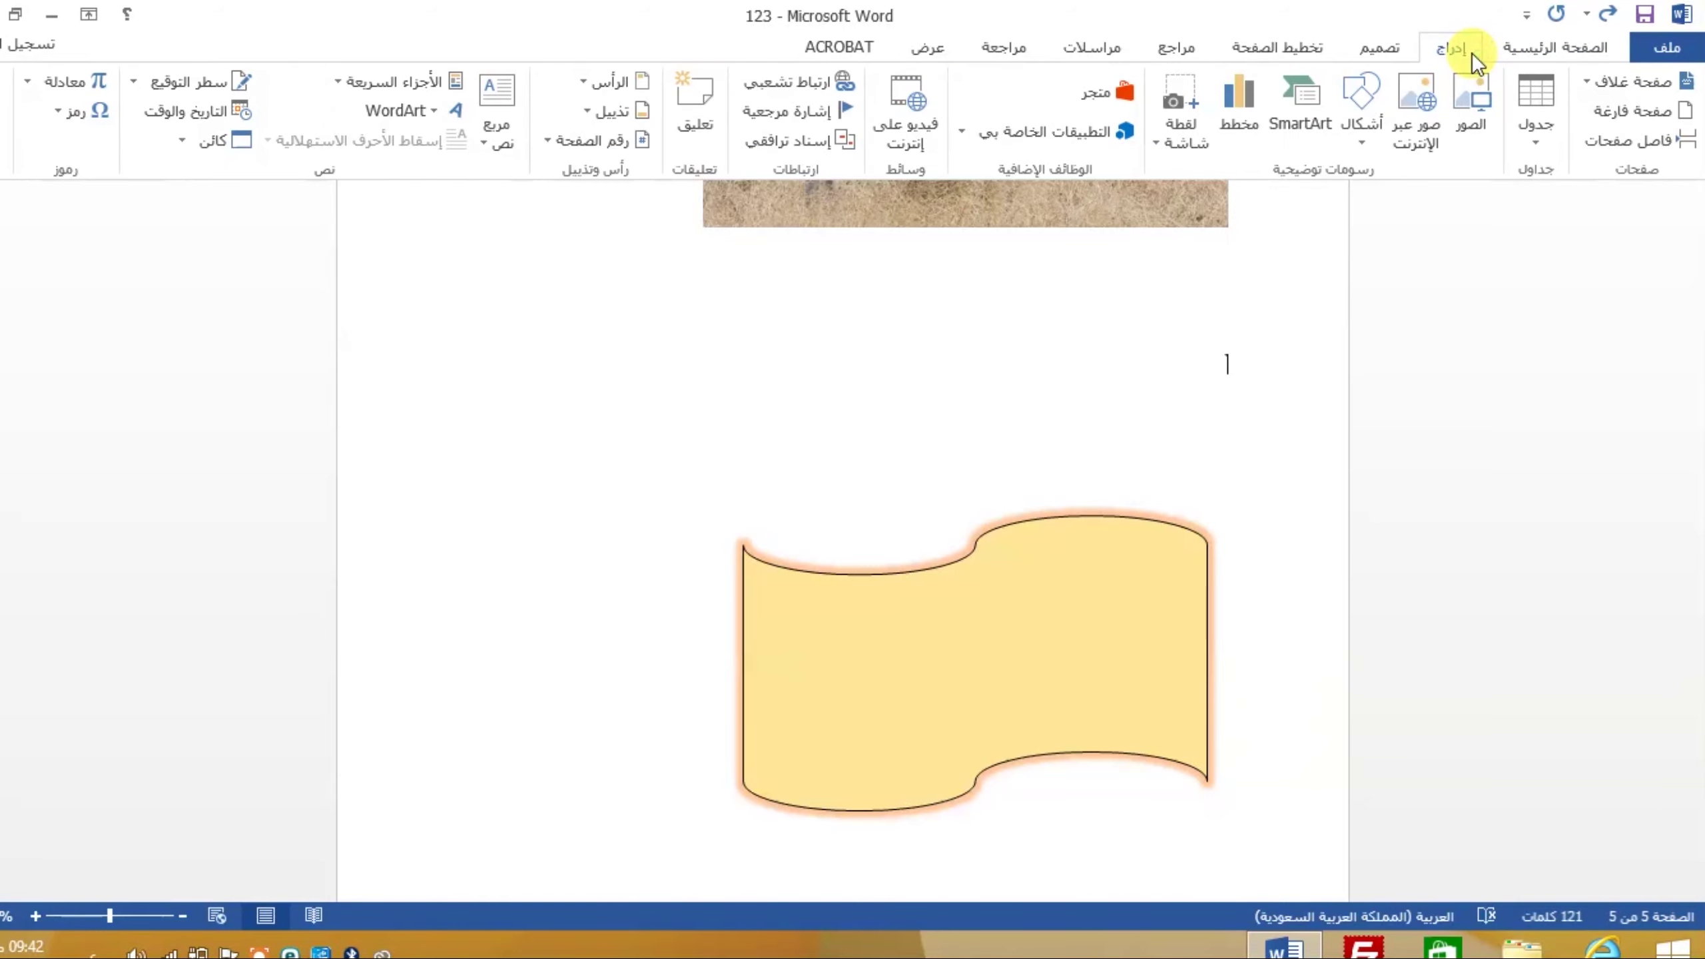
{"action": "left_click", "coordinate": [1330, 107]}
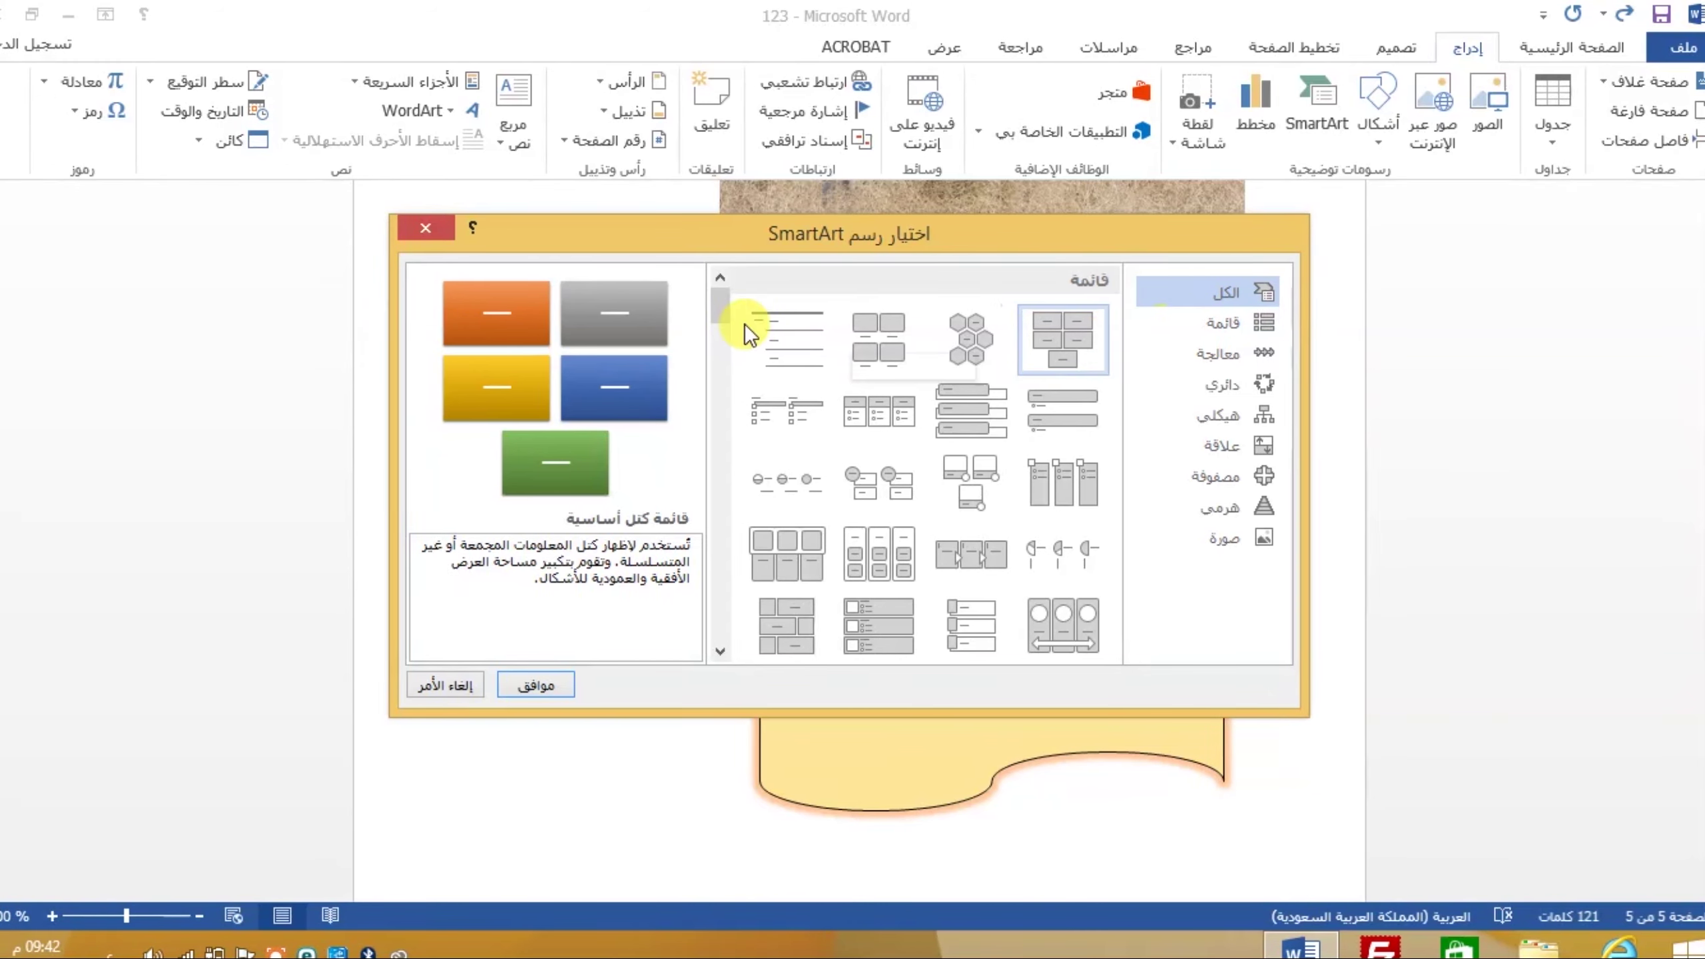
{"action": "scroll", "coordinate": [705, 307], "scroll_direction": "down", "scroll_amount": 1}
{"action": "left_click_drag", "start_coordinate": [746, 306], "coordinate": [743, 348]}
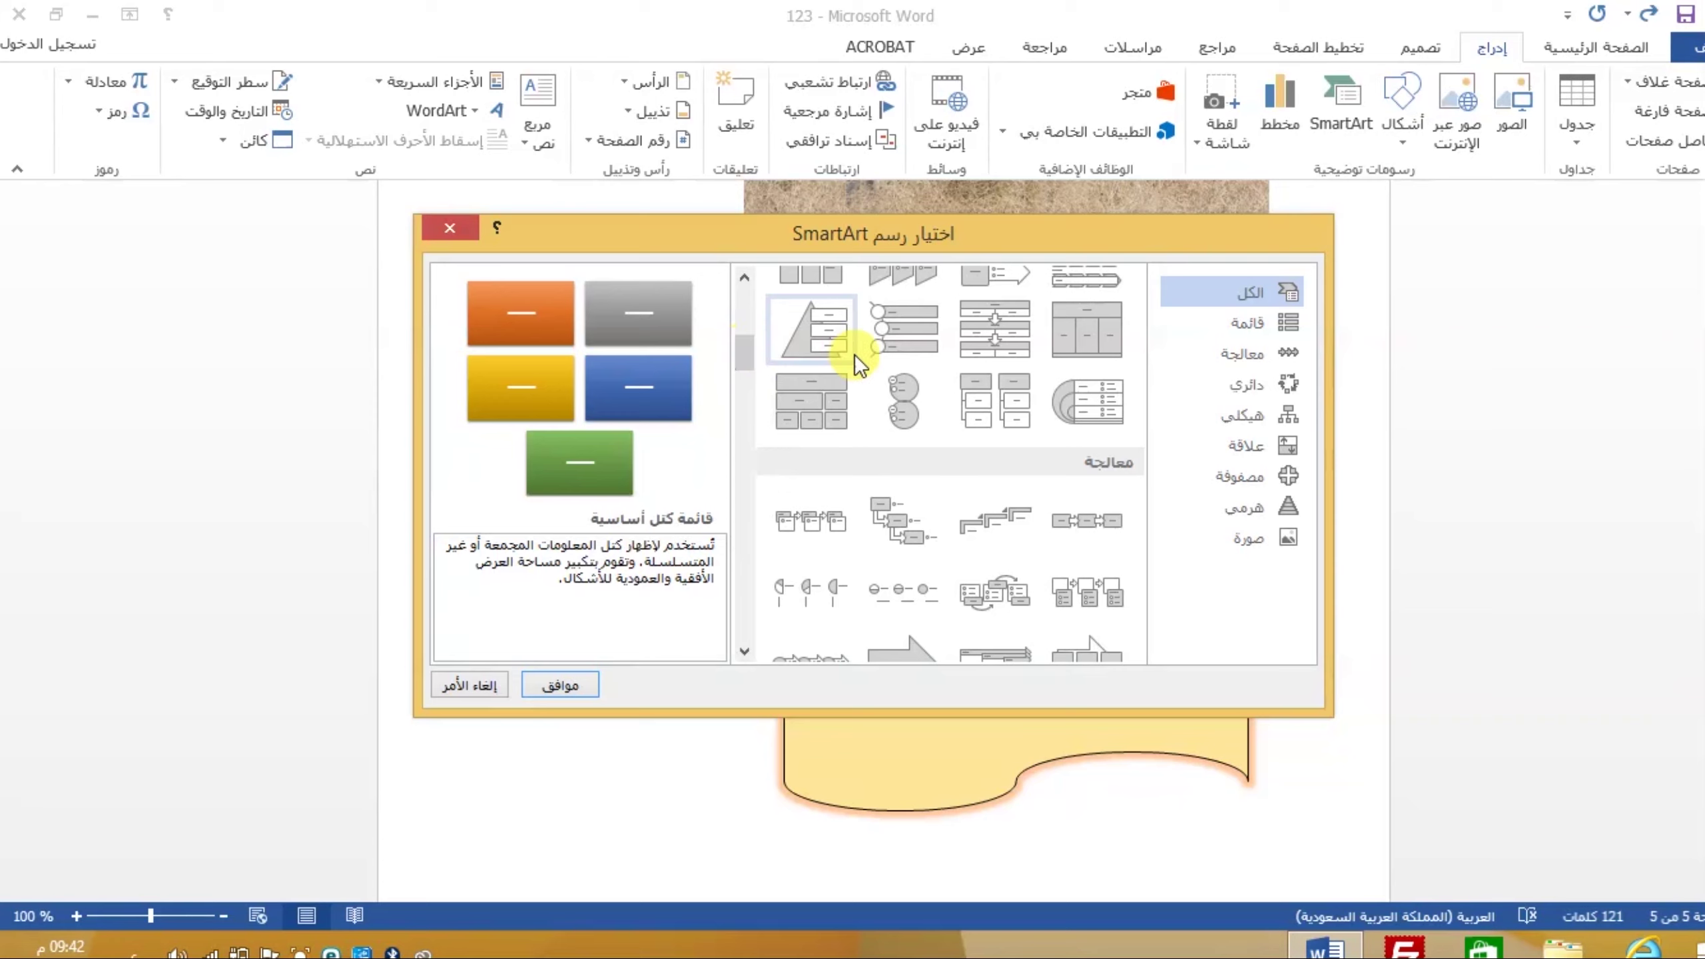
{"action": "left_click", "coordinate": [823, 313]}
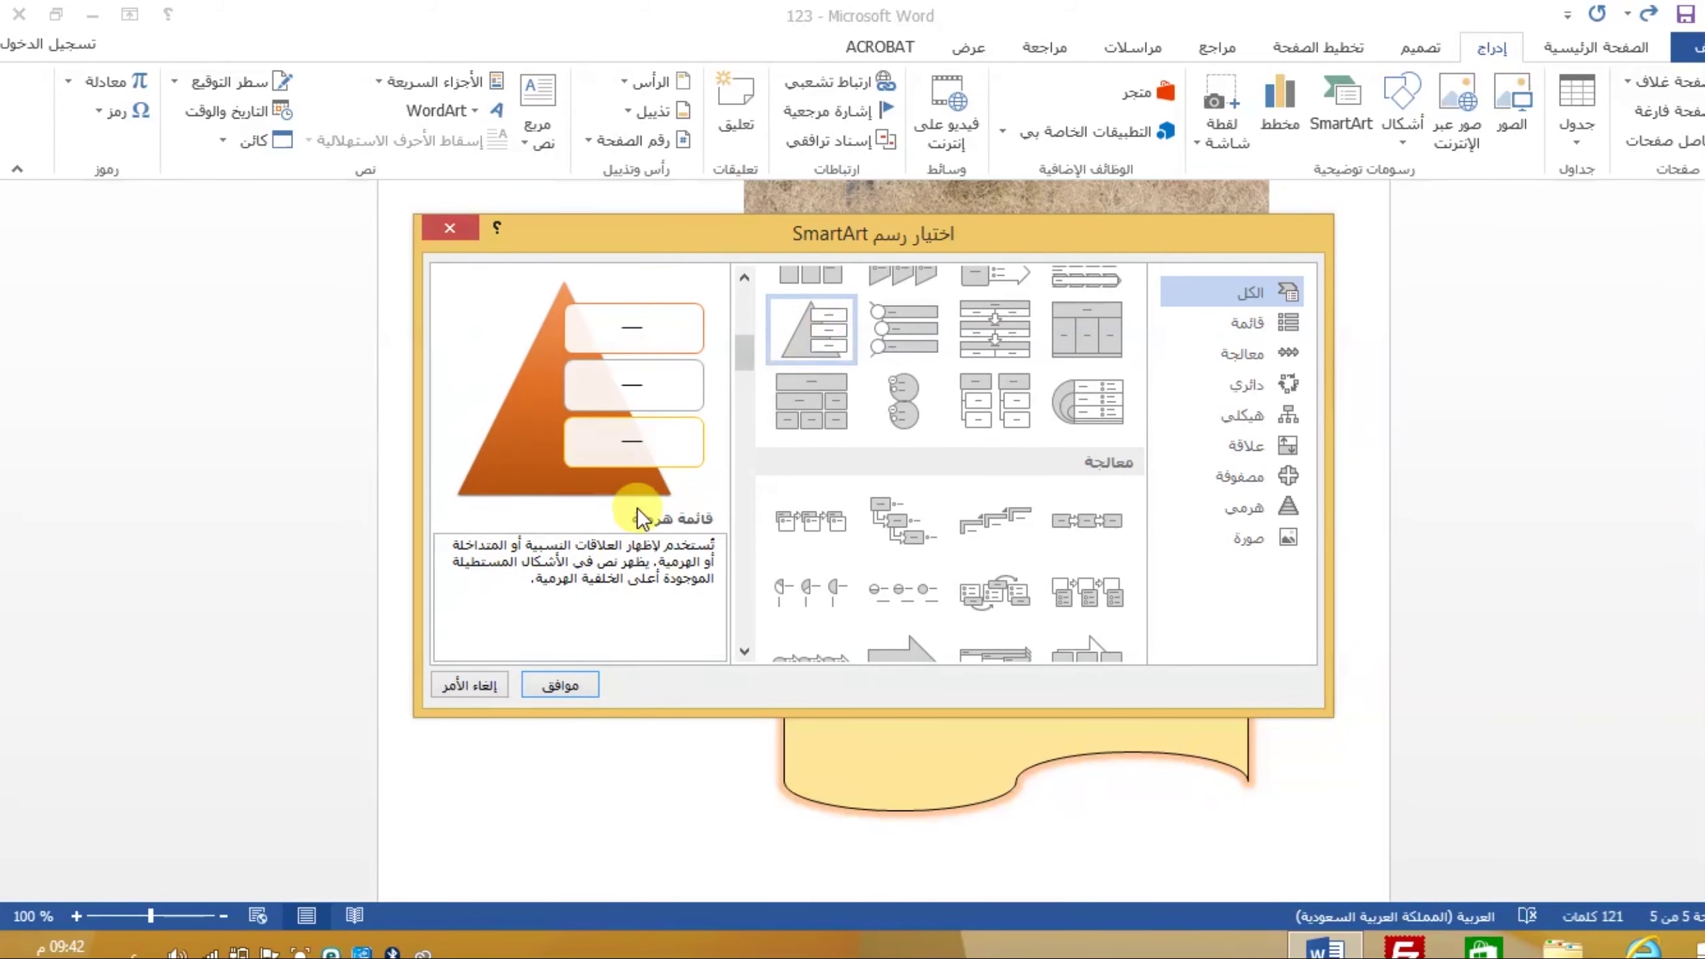
{"action": "left_click", "coordinate": [574, 650]}
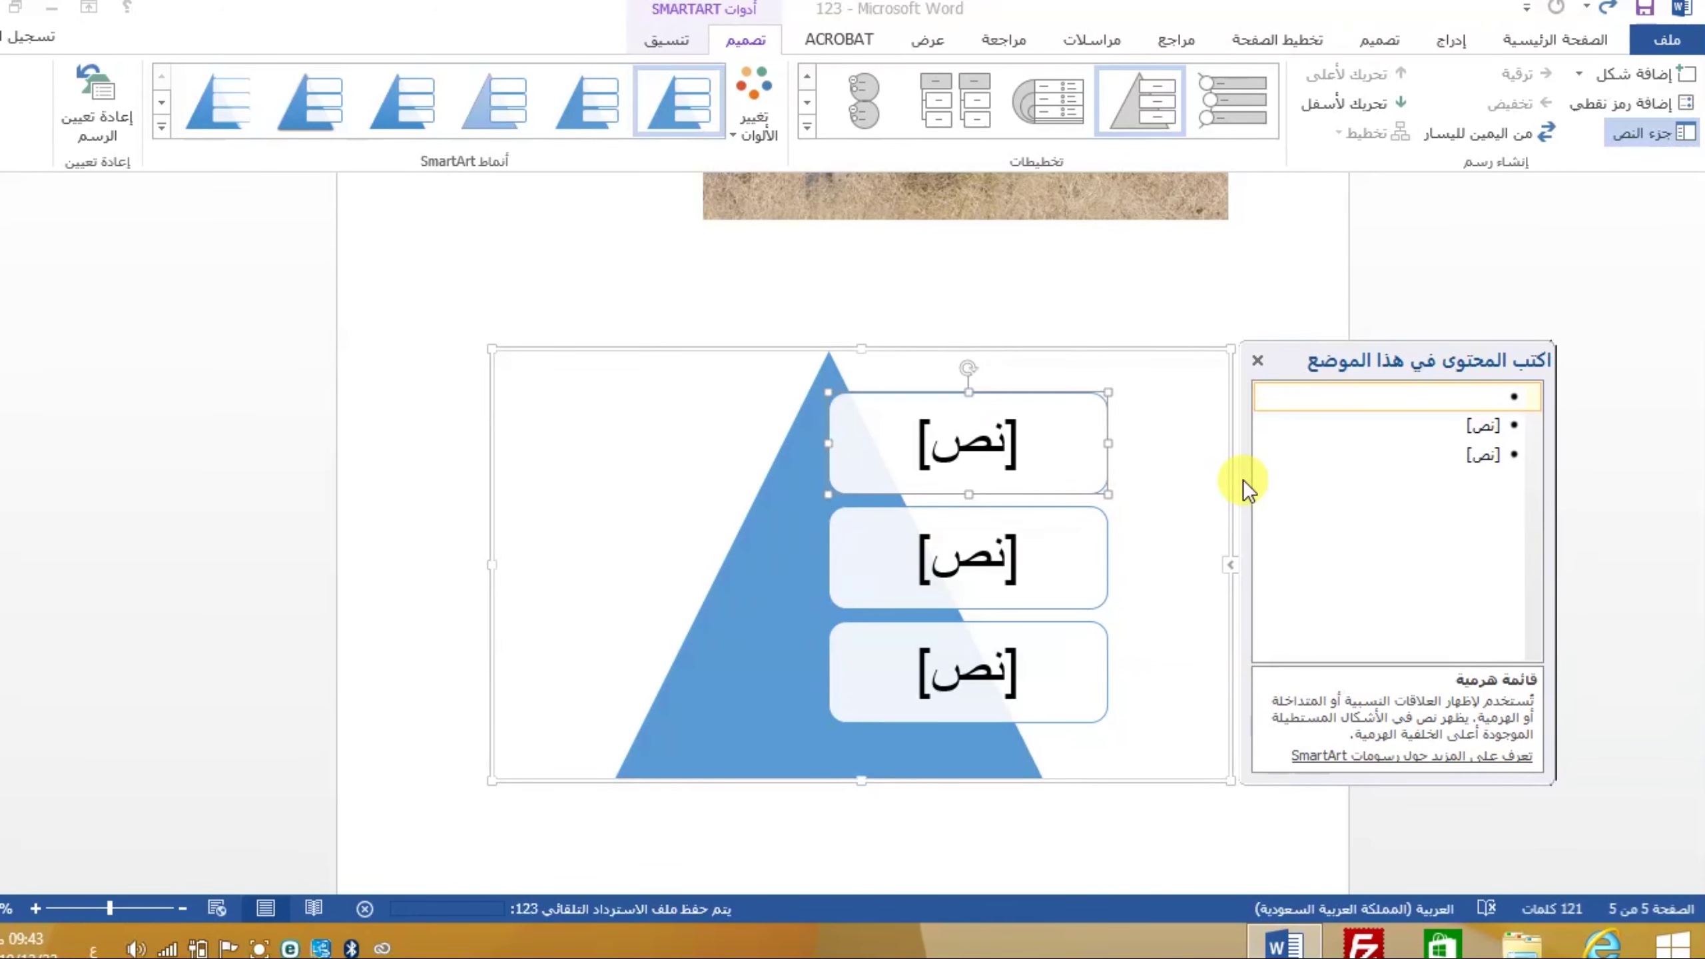
- Type راس الهرم, وسط الهرم and قاعدة الهرم into the pyramid's three boxes
{"action": "type", "text": "راس اله"}
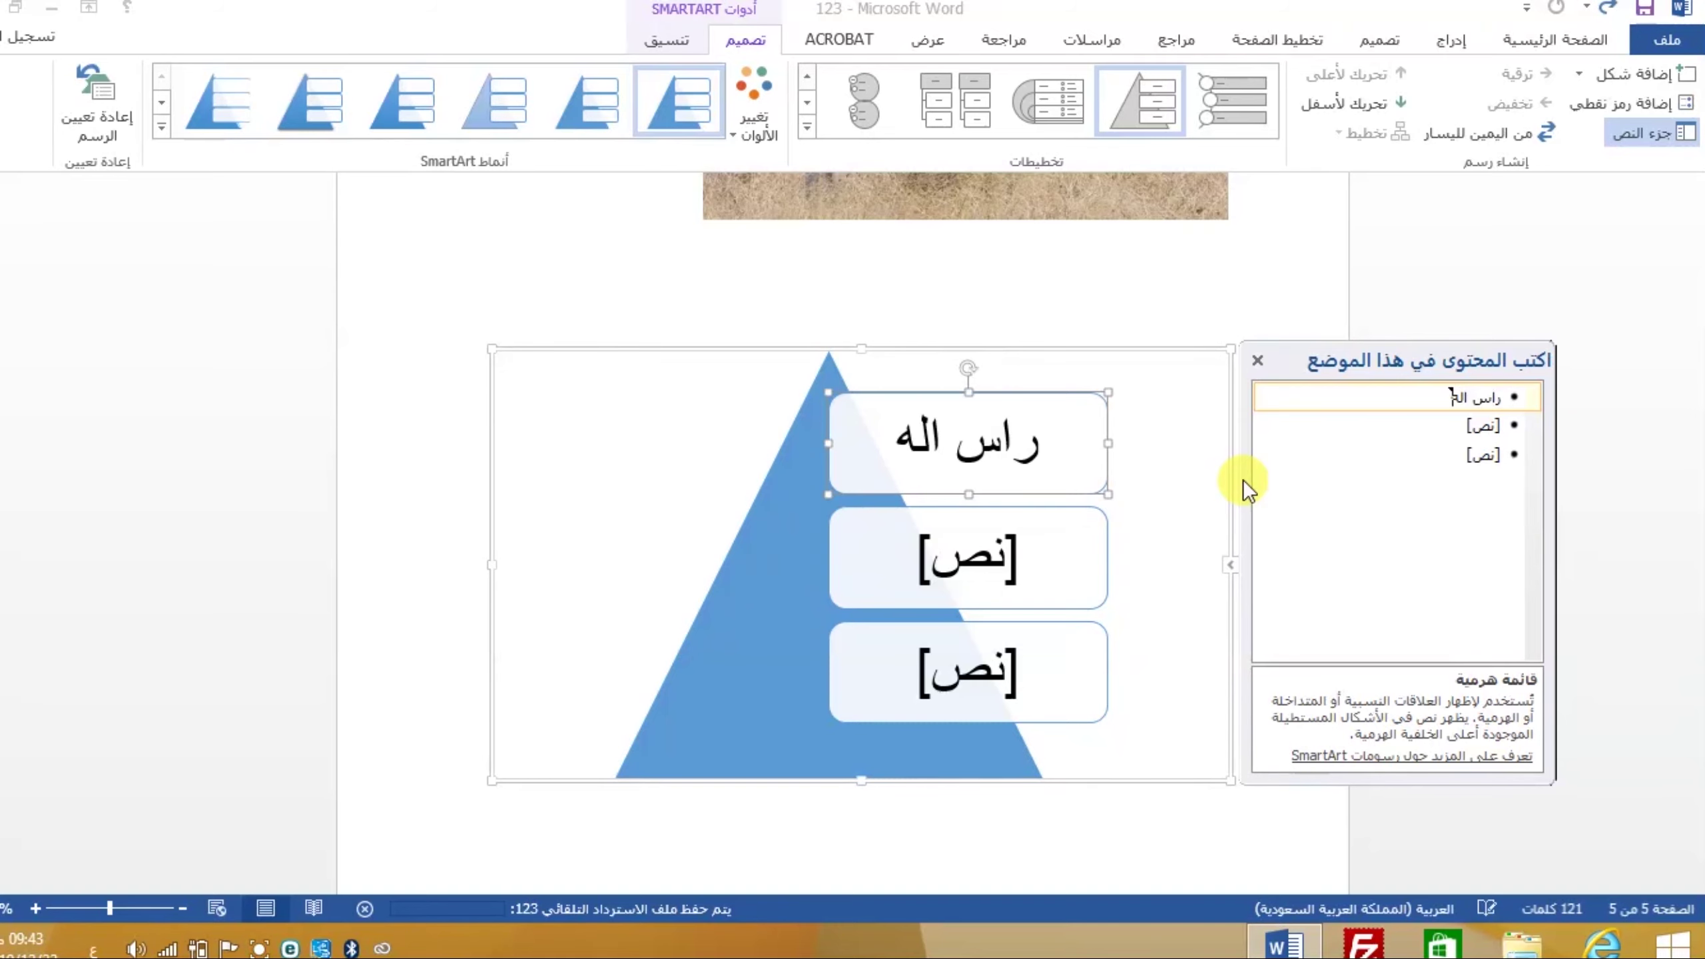
{"action": "type", "text": "رم"}
{"action": "left_click", "coordinate": [1478, 430]}
{"action": "type", "text": "و"}
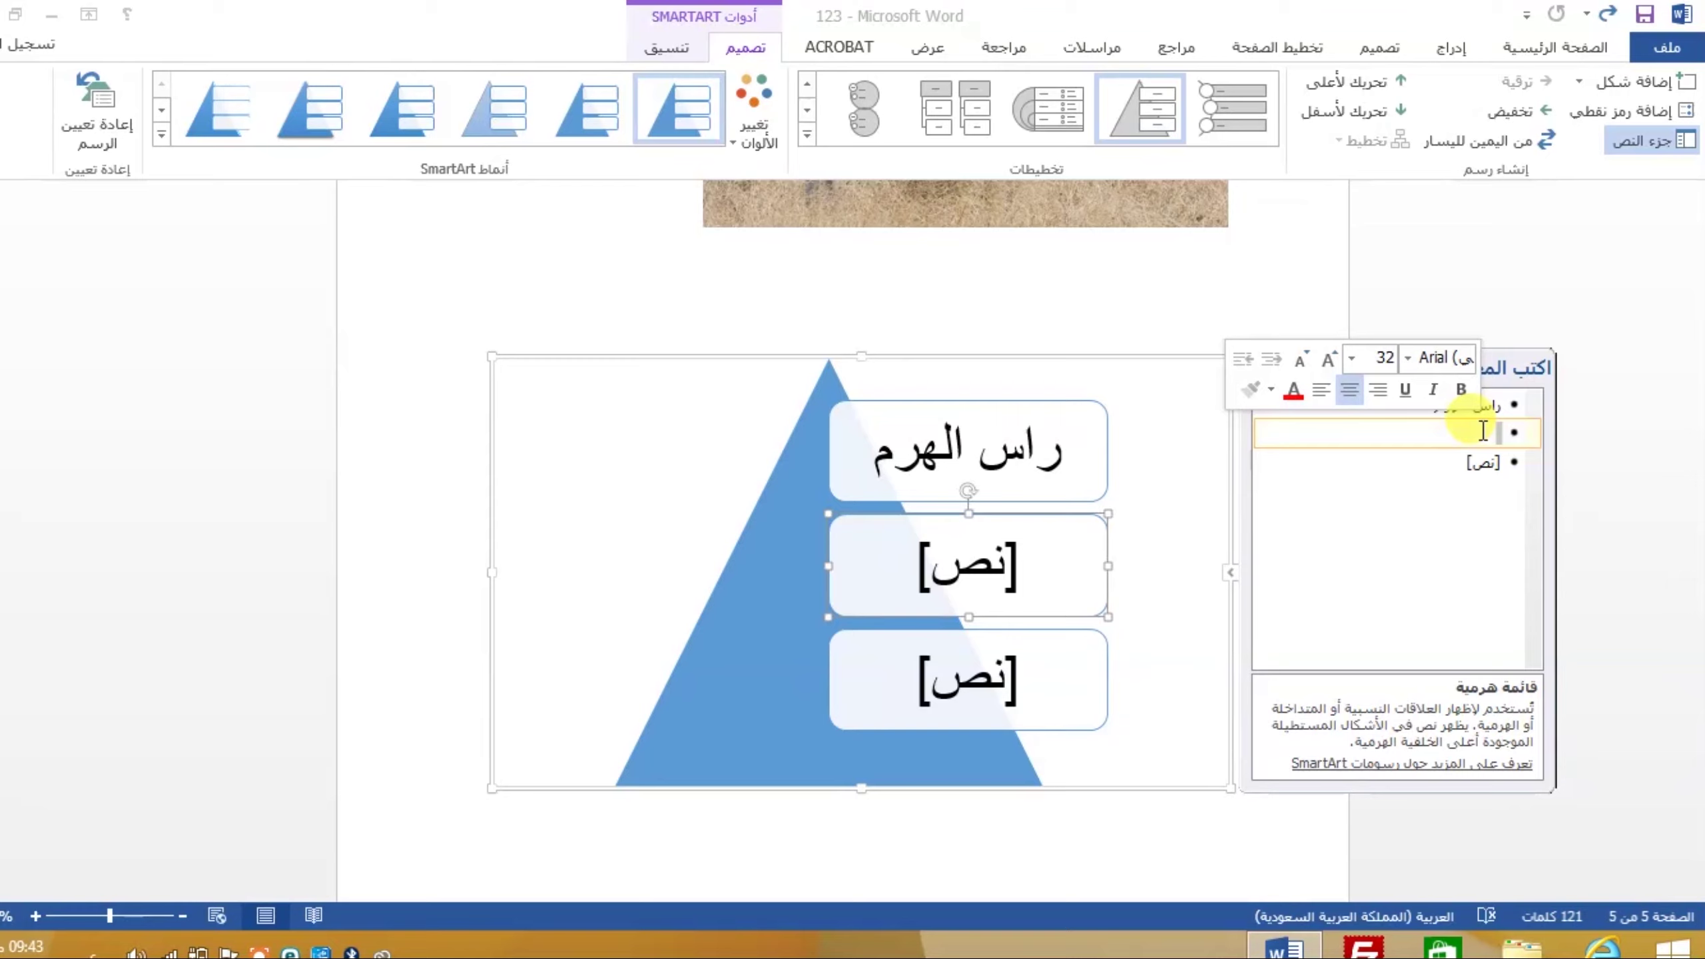
{"action": "type", "text": "سط"}
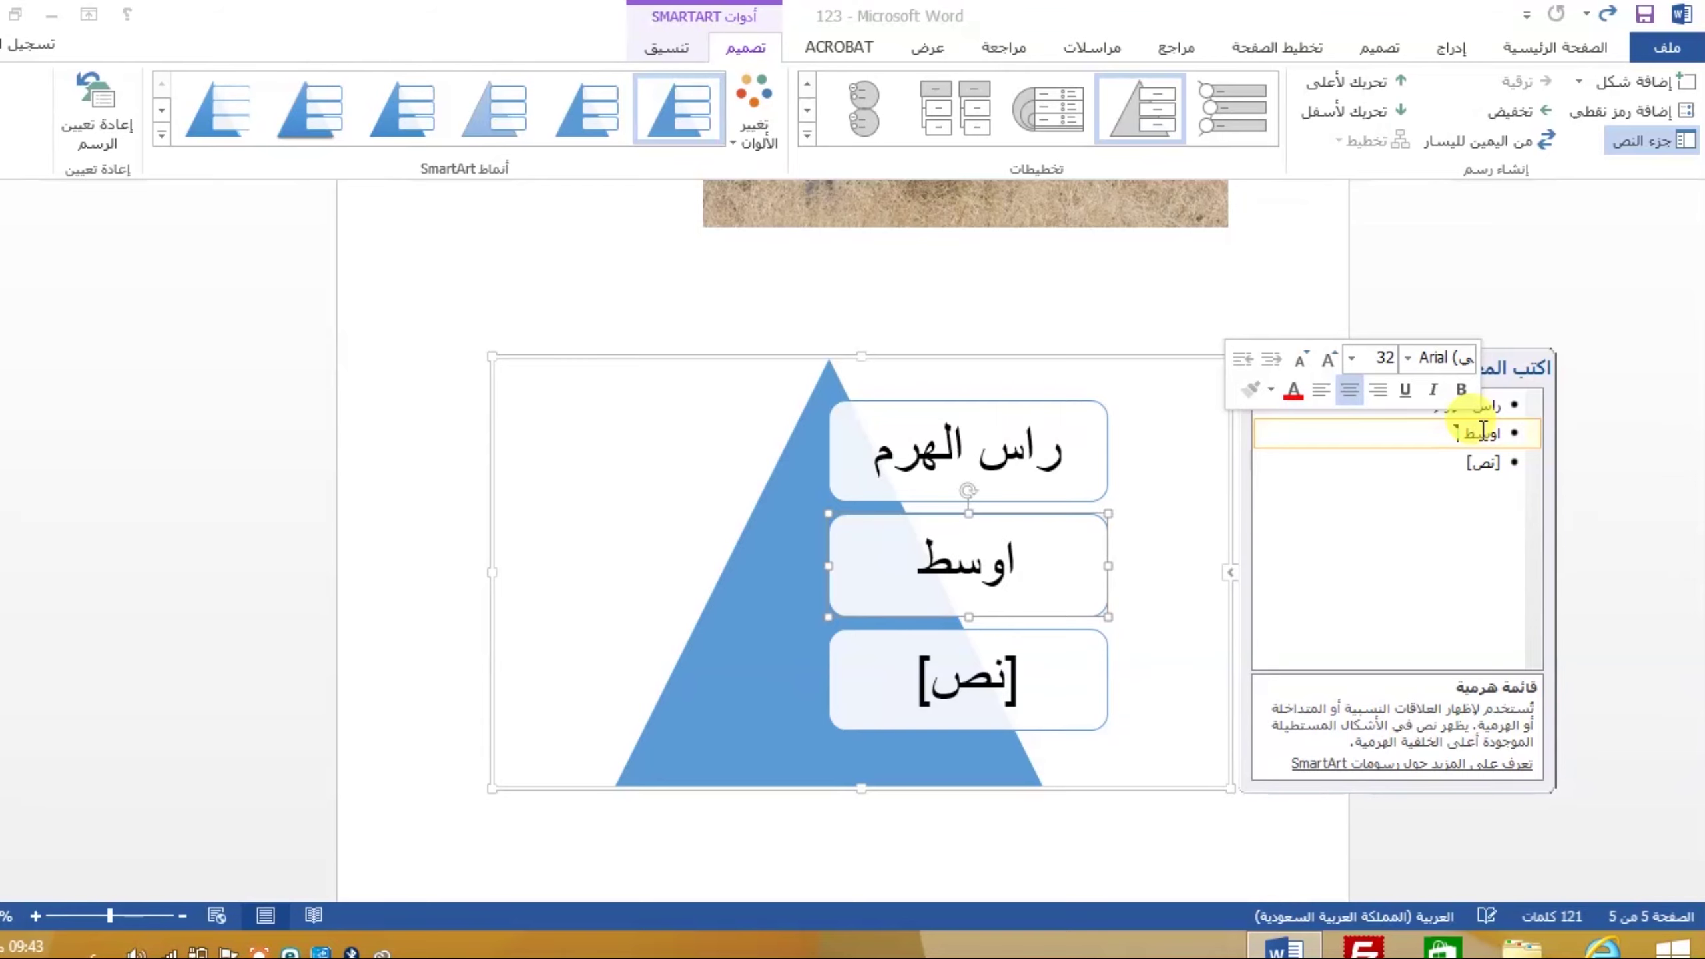
{"action": "type", "text": " الهرم"}
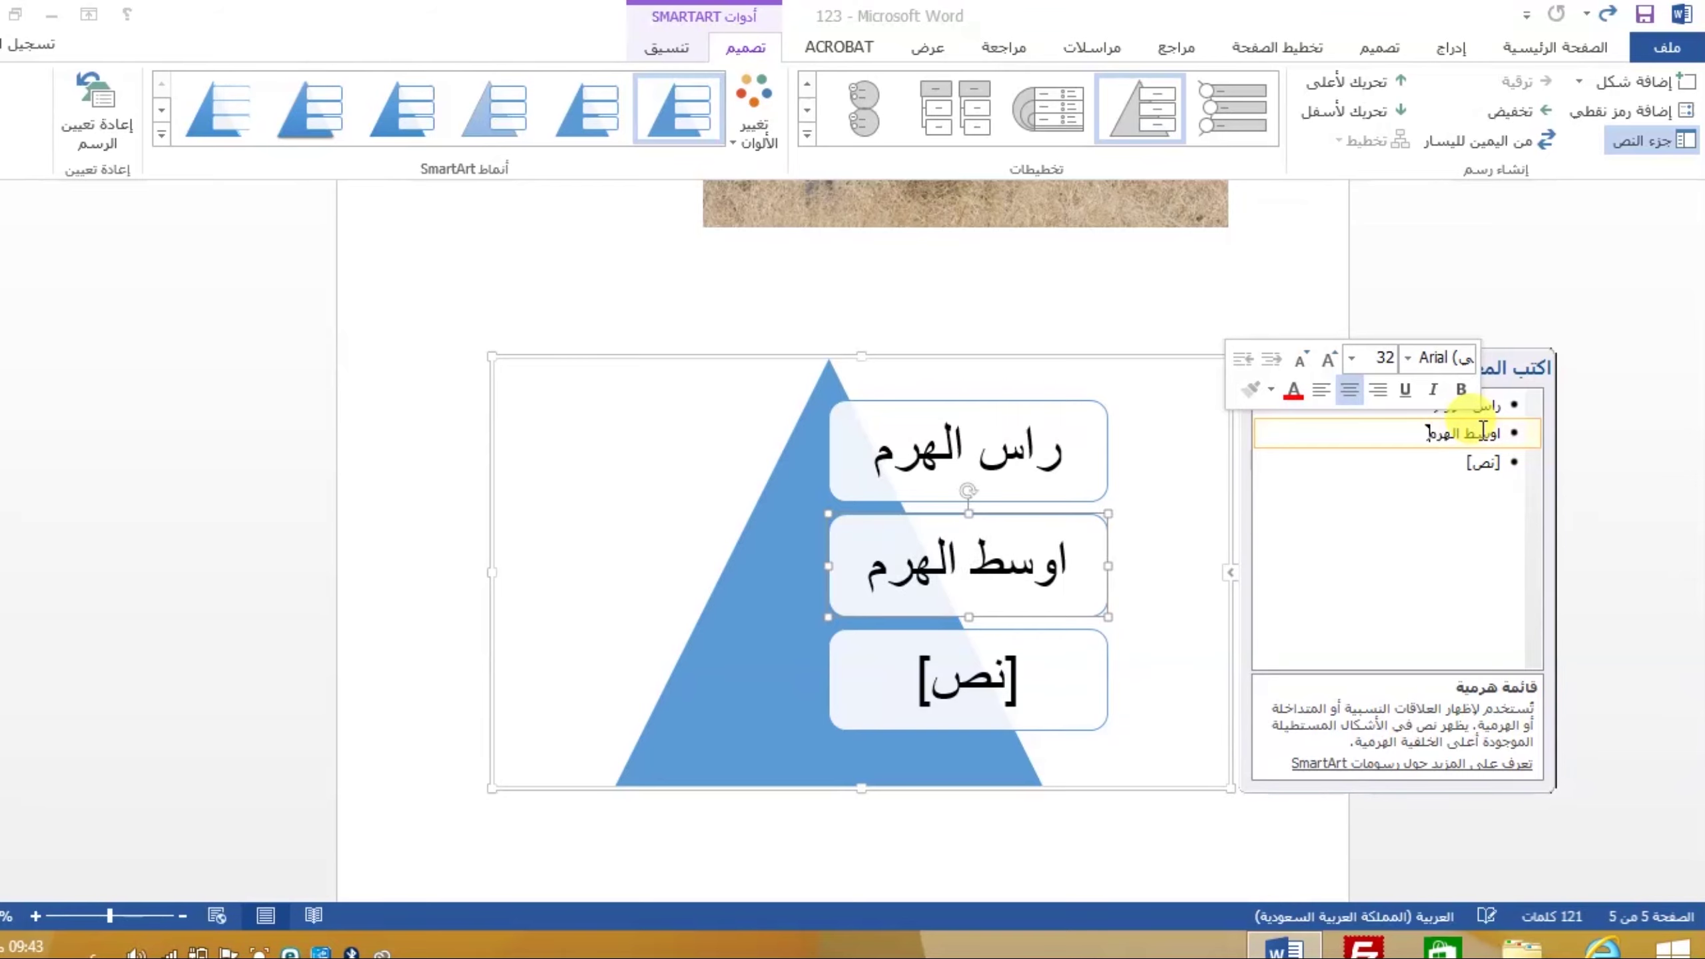
{"action": "left_click", "coordinate": [1480, 462]}
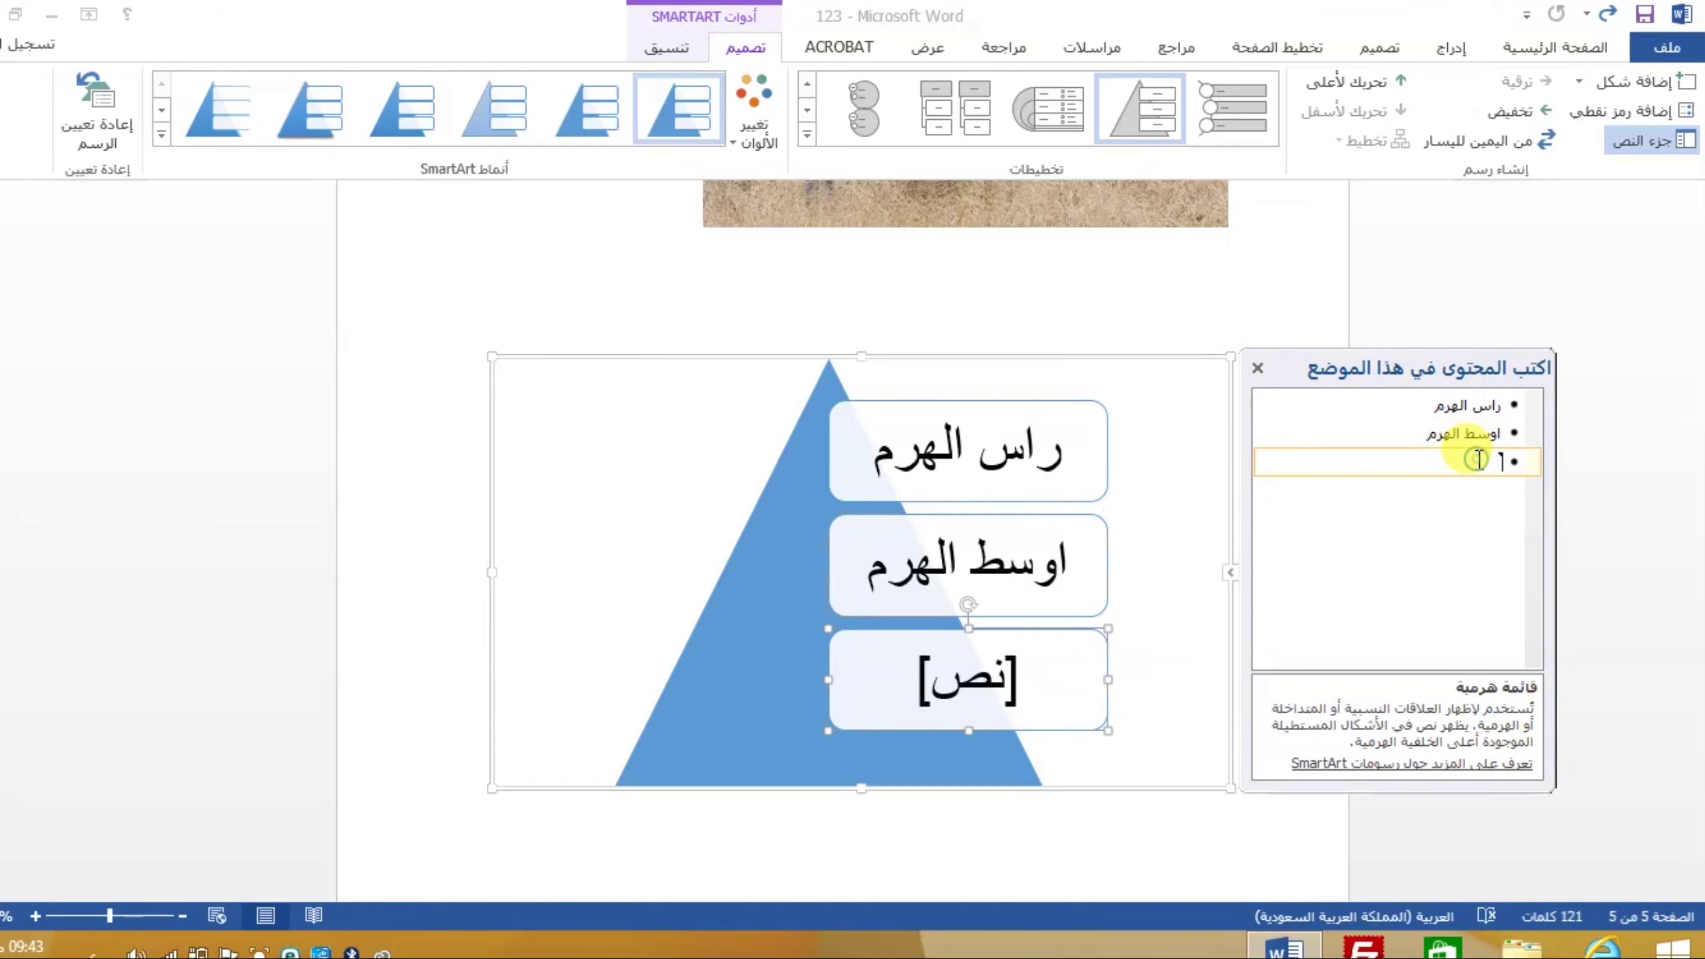
{"action": "type", "text": "قاعدة الهرم"}
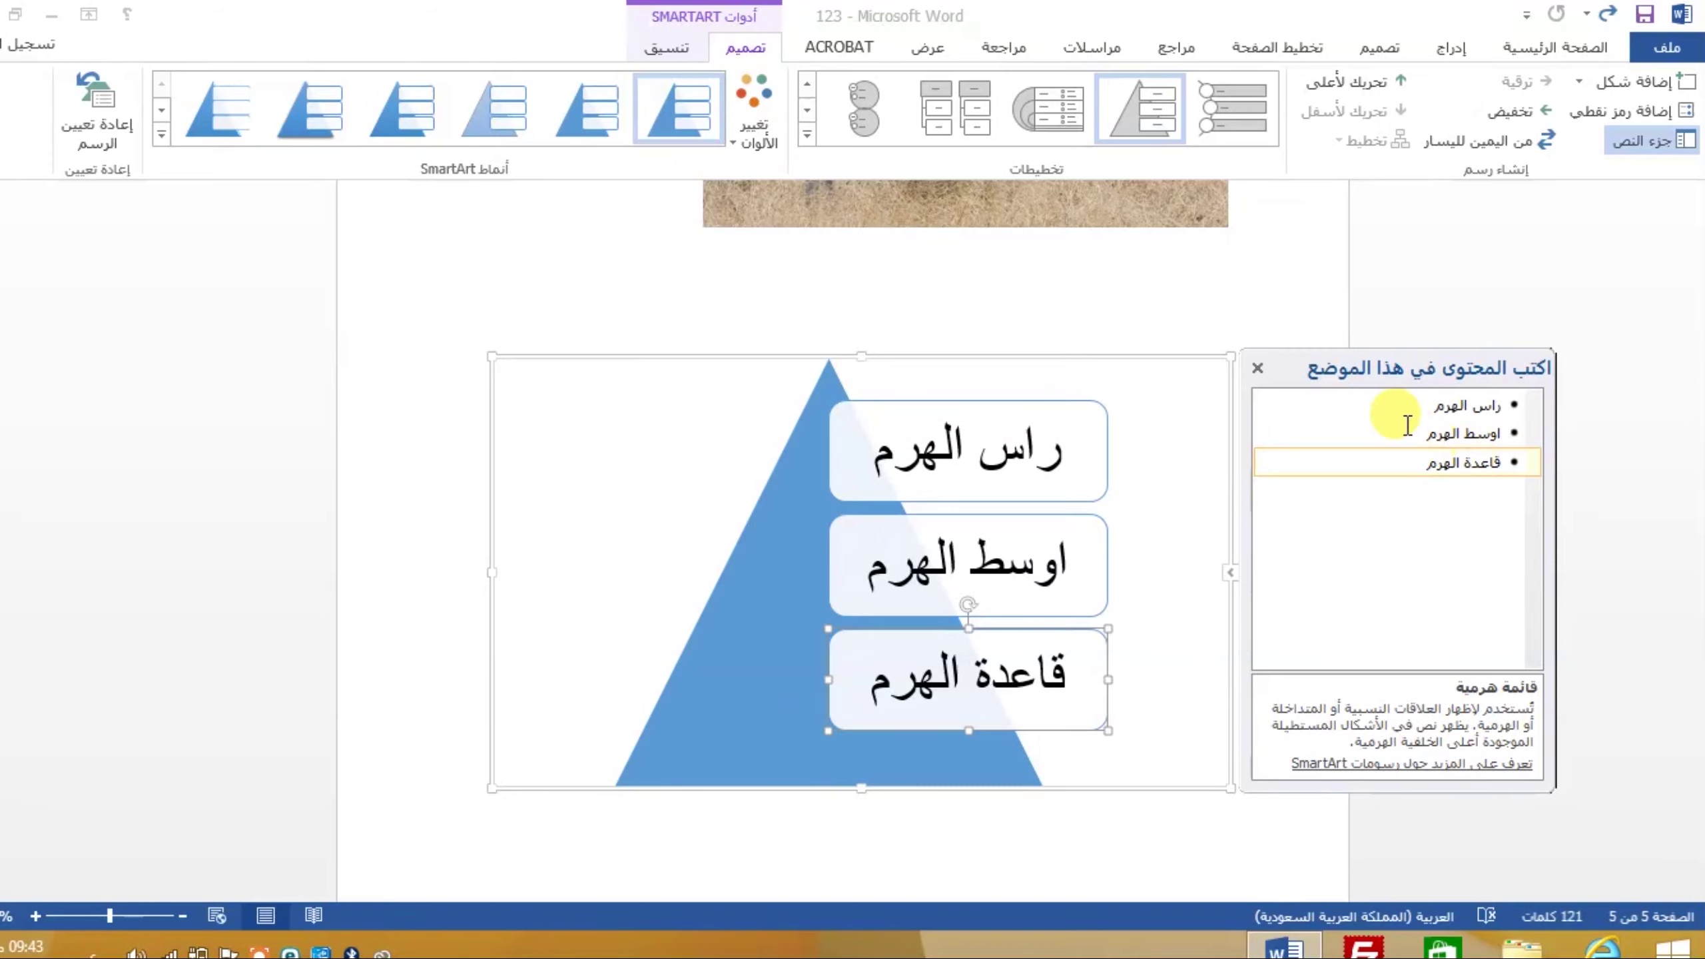
{"action": "left_click", "coordinate": [1256, 370]}
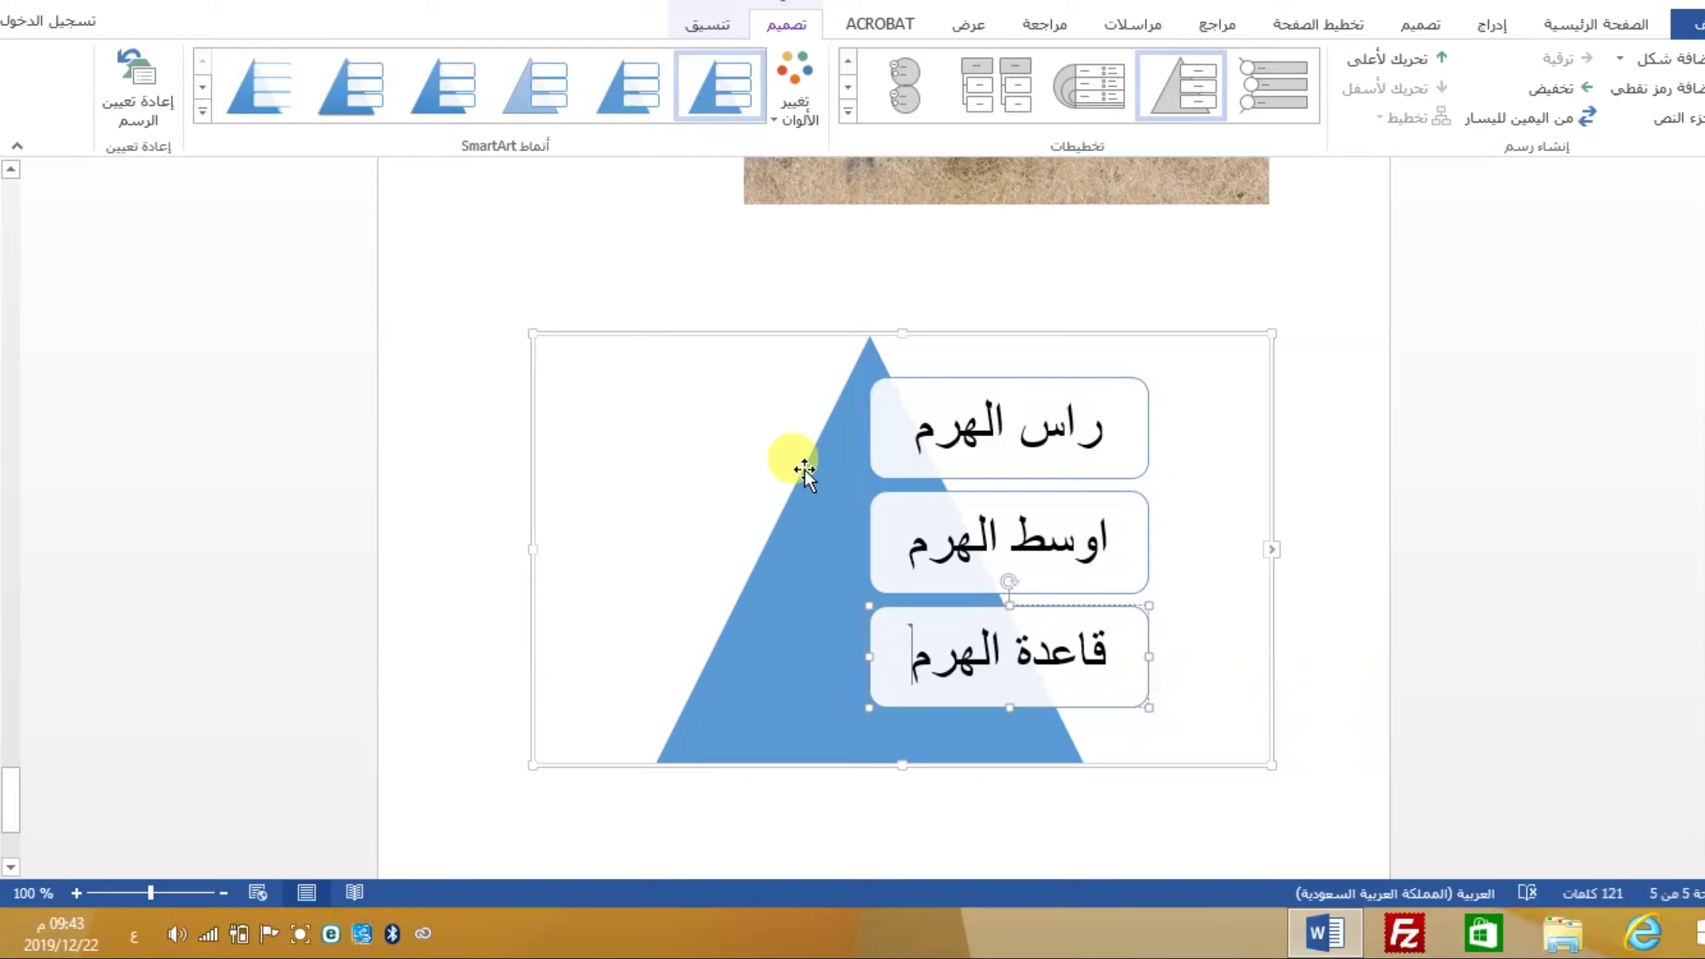
- Switch the SmartArt to the Vertical Circle List layout and place the caret below it
{"action": "left_click", "coordinate": [884, 691]}
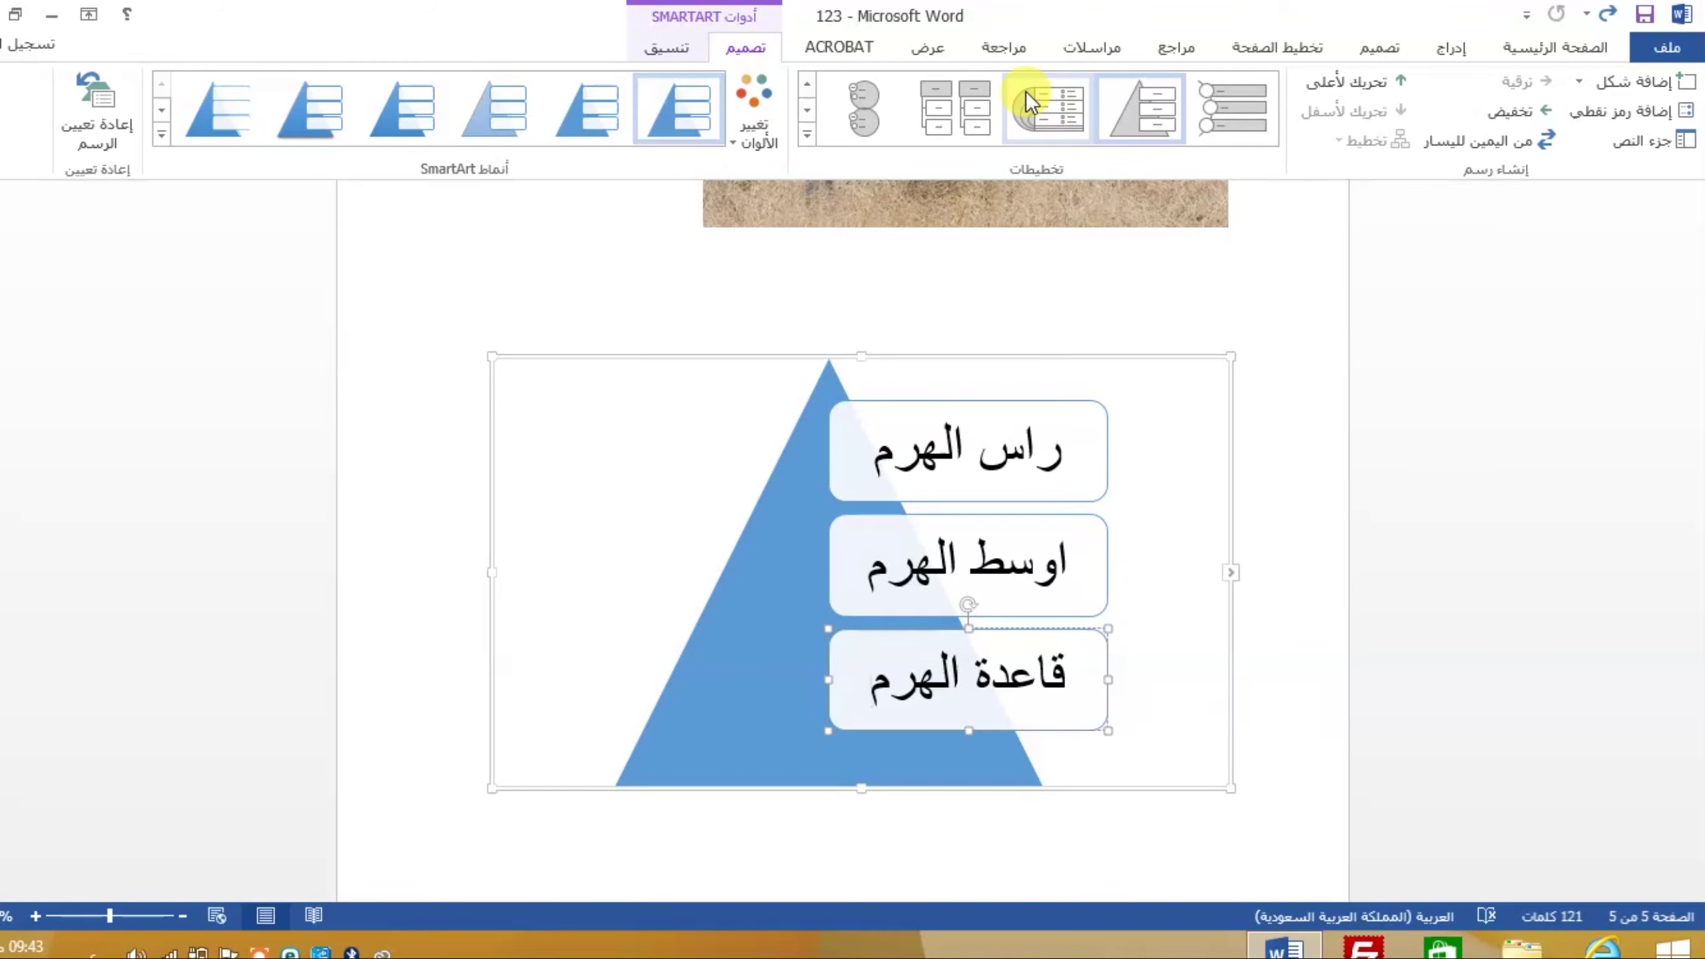
{"action": "left_click", "coordinate": [1037, 127]}
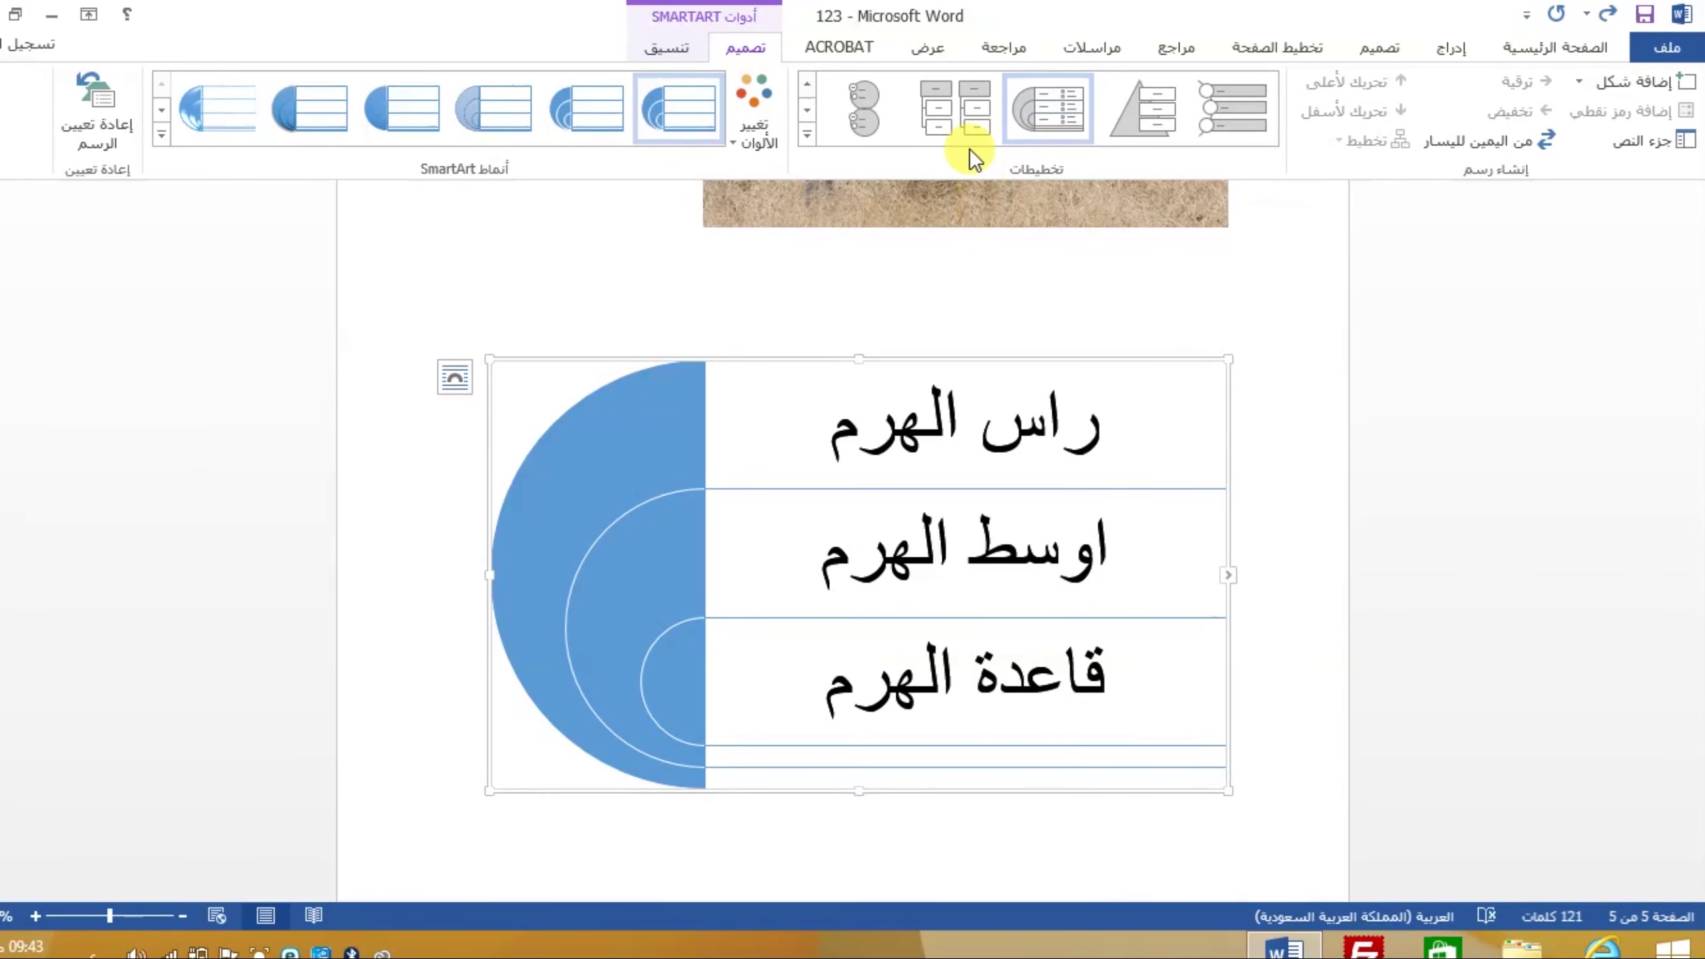
{"action": "left_click", "coordinate": [1206, 104]}
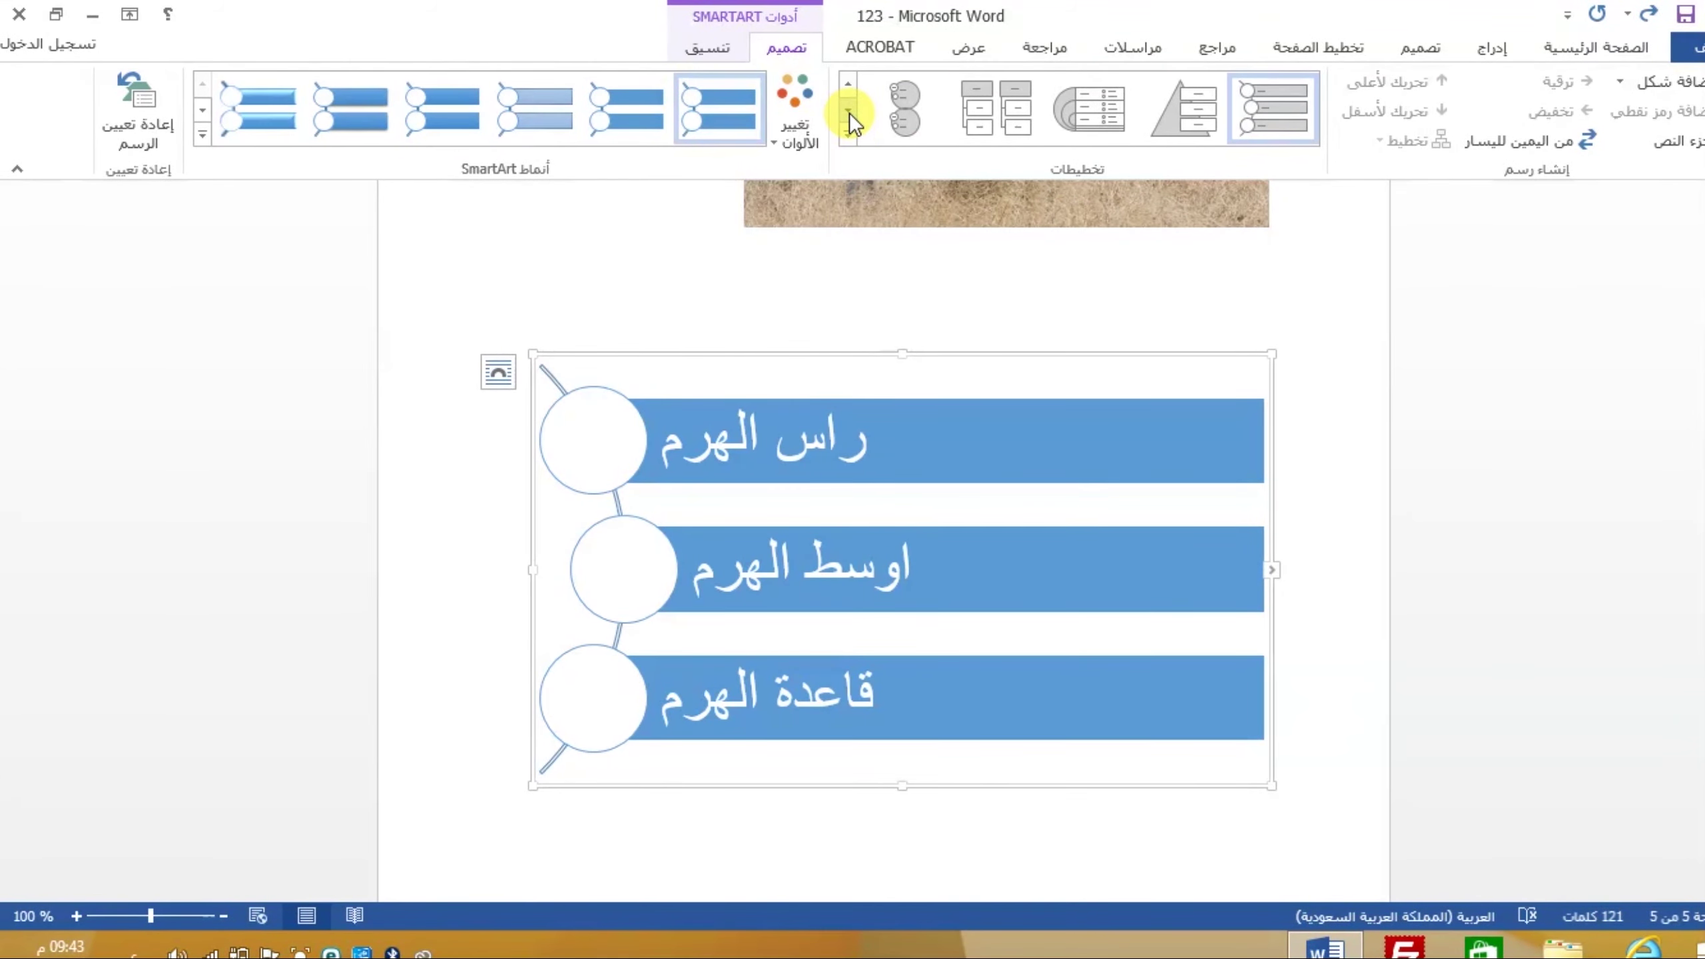
{"action": "left_click", "coordinate": [850, 111]}
{"action": "left_click", "coordinate": [848, 83]}
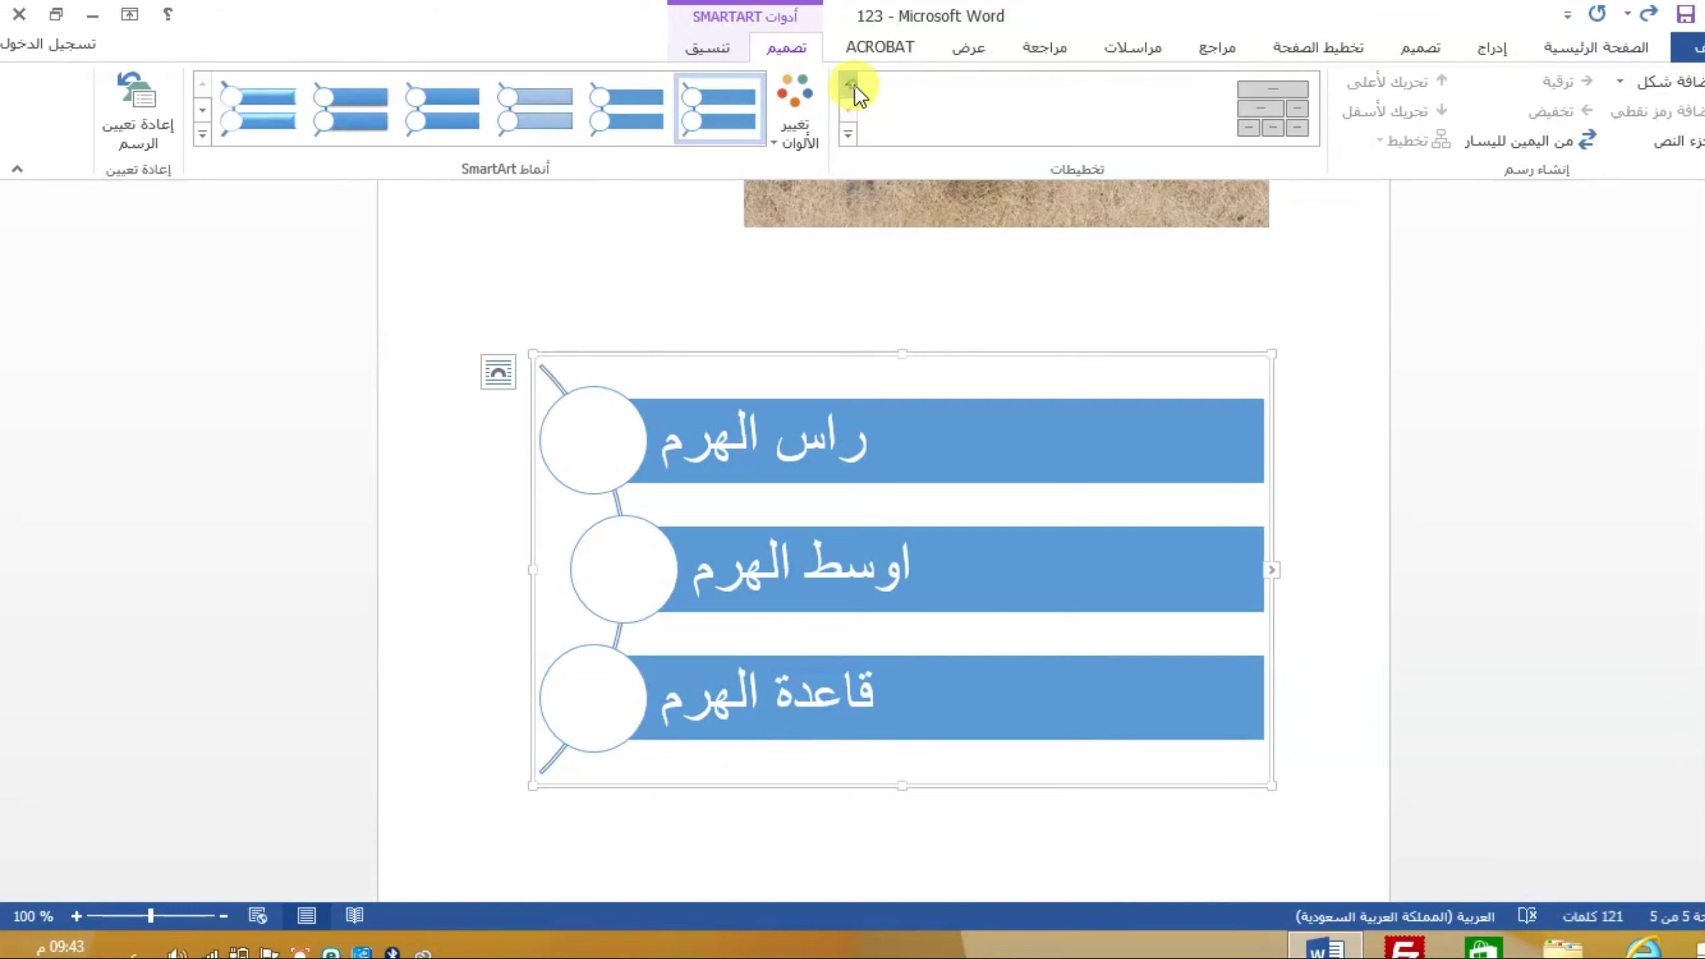
{"action": "left_click", "coordinate": [501, 684]}
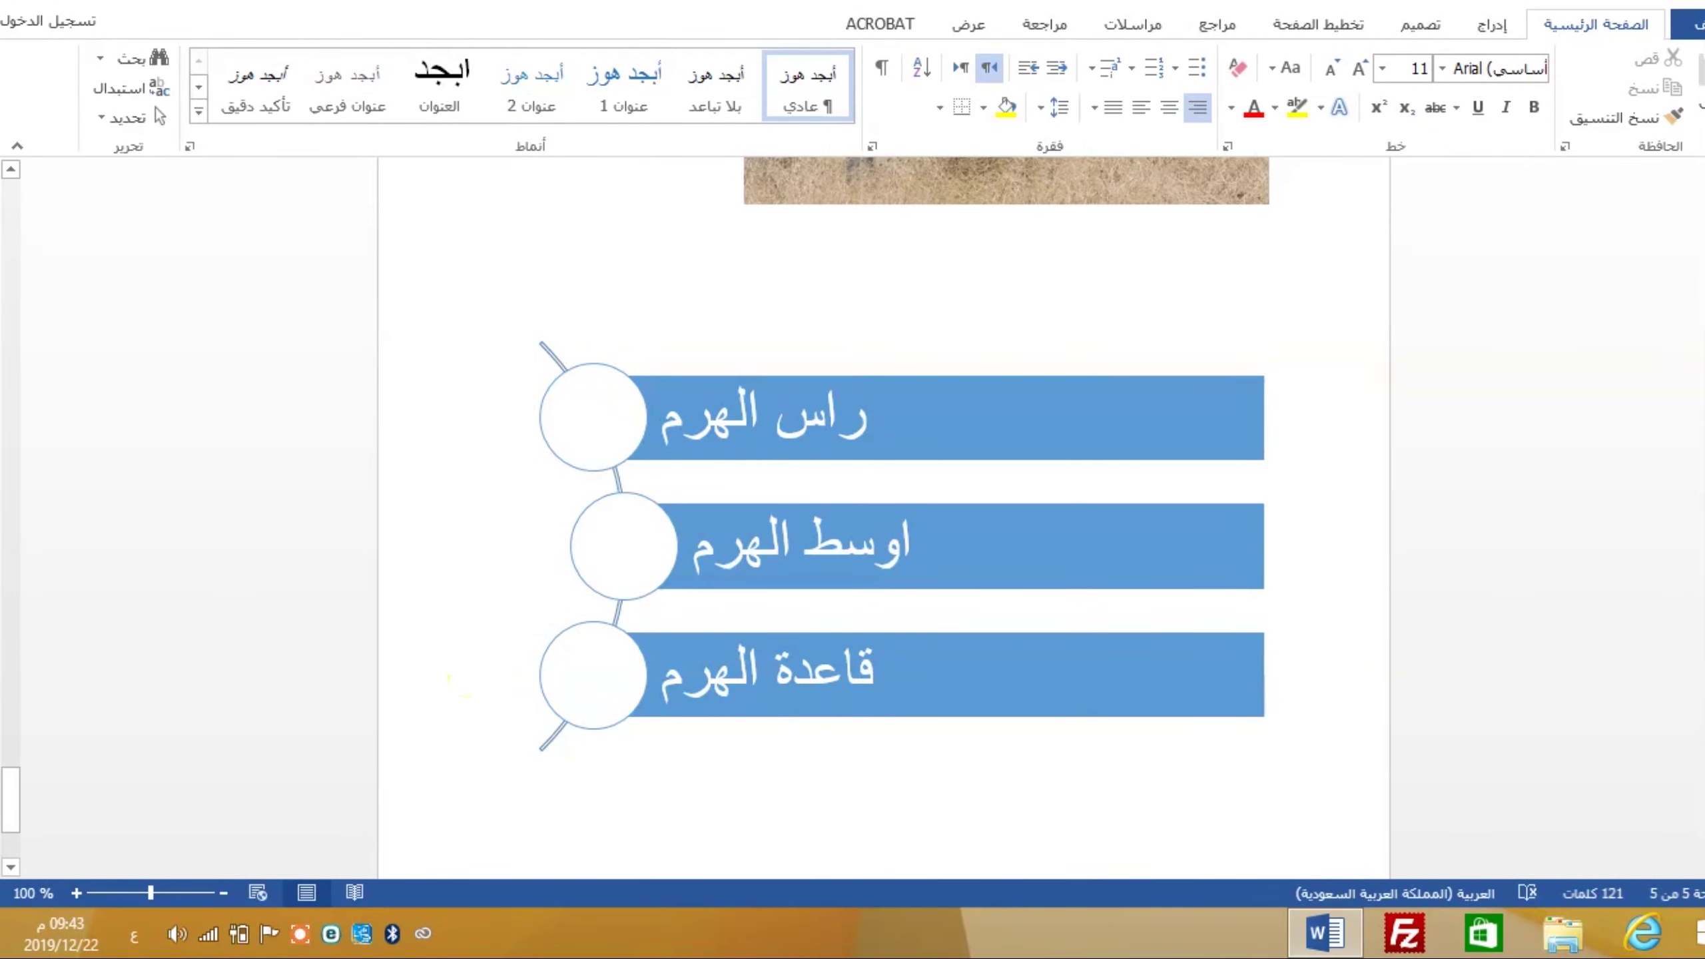
{"action": "left_click", "coordinate": [697, 769]}
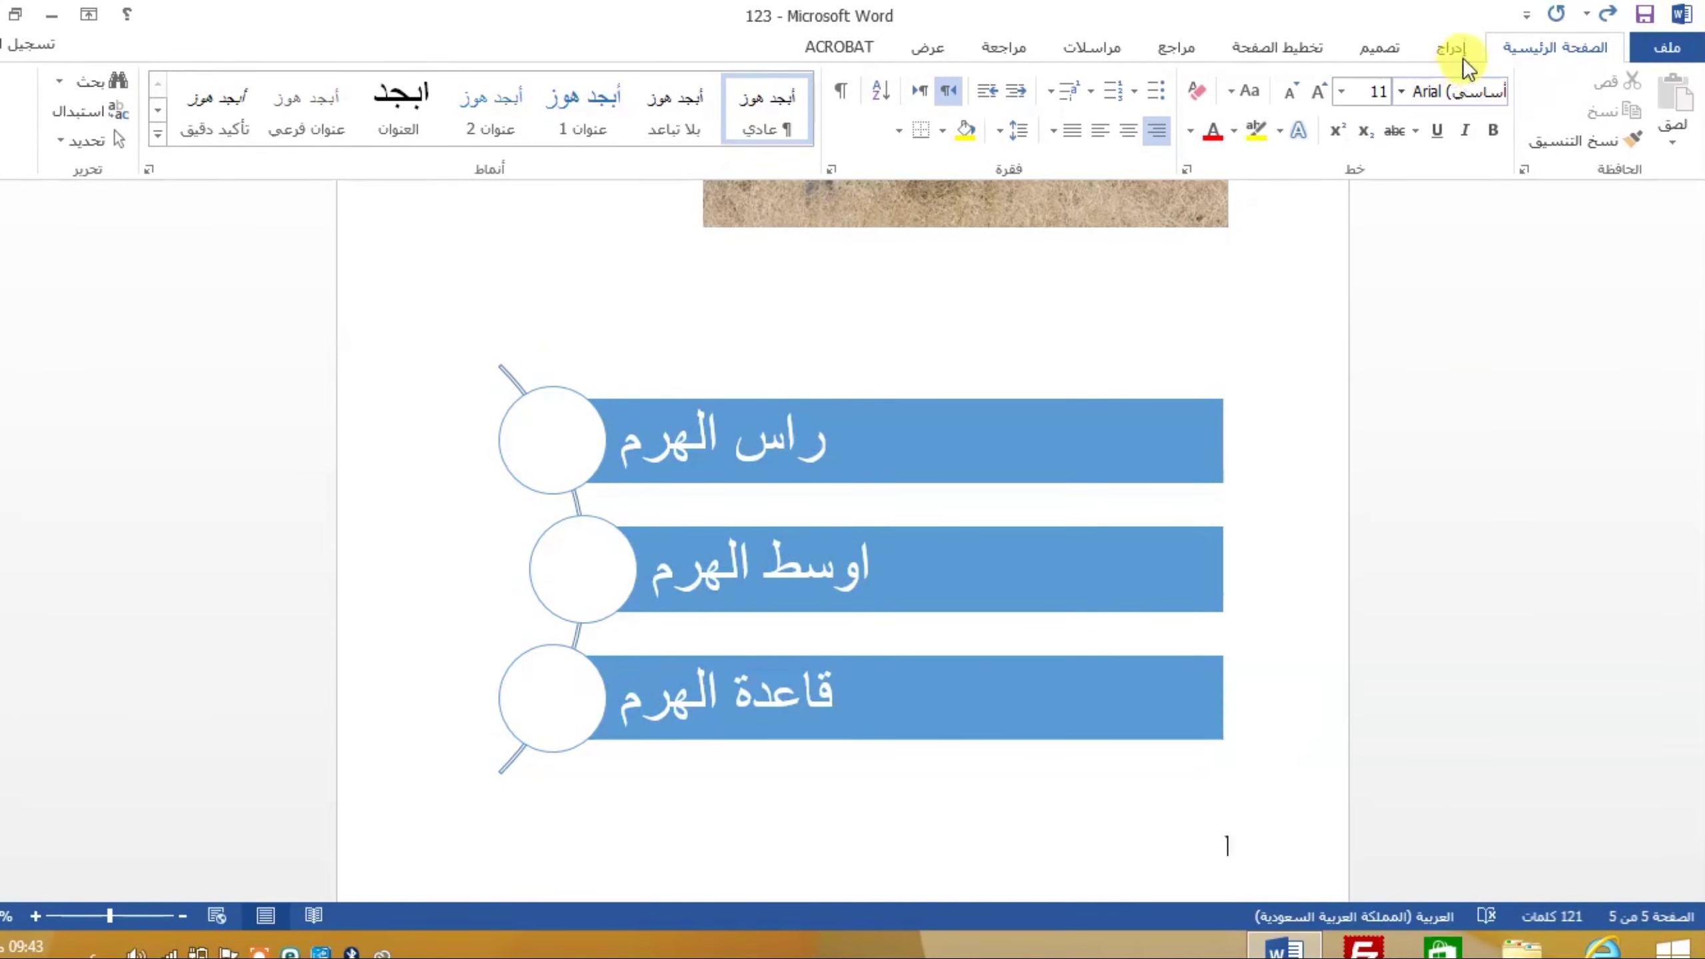
- Open the Insert Chart dialog and preview the 3-D column chart types
{"action": "left_click", "coordinate": [1459, 54]}
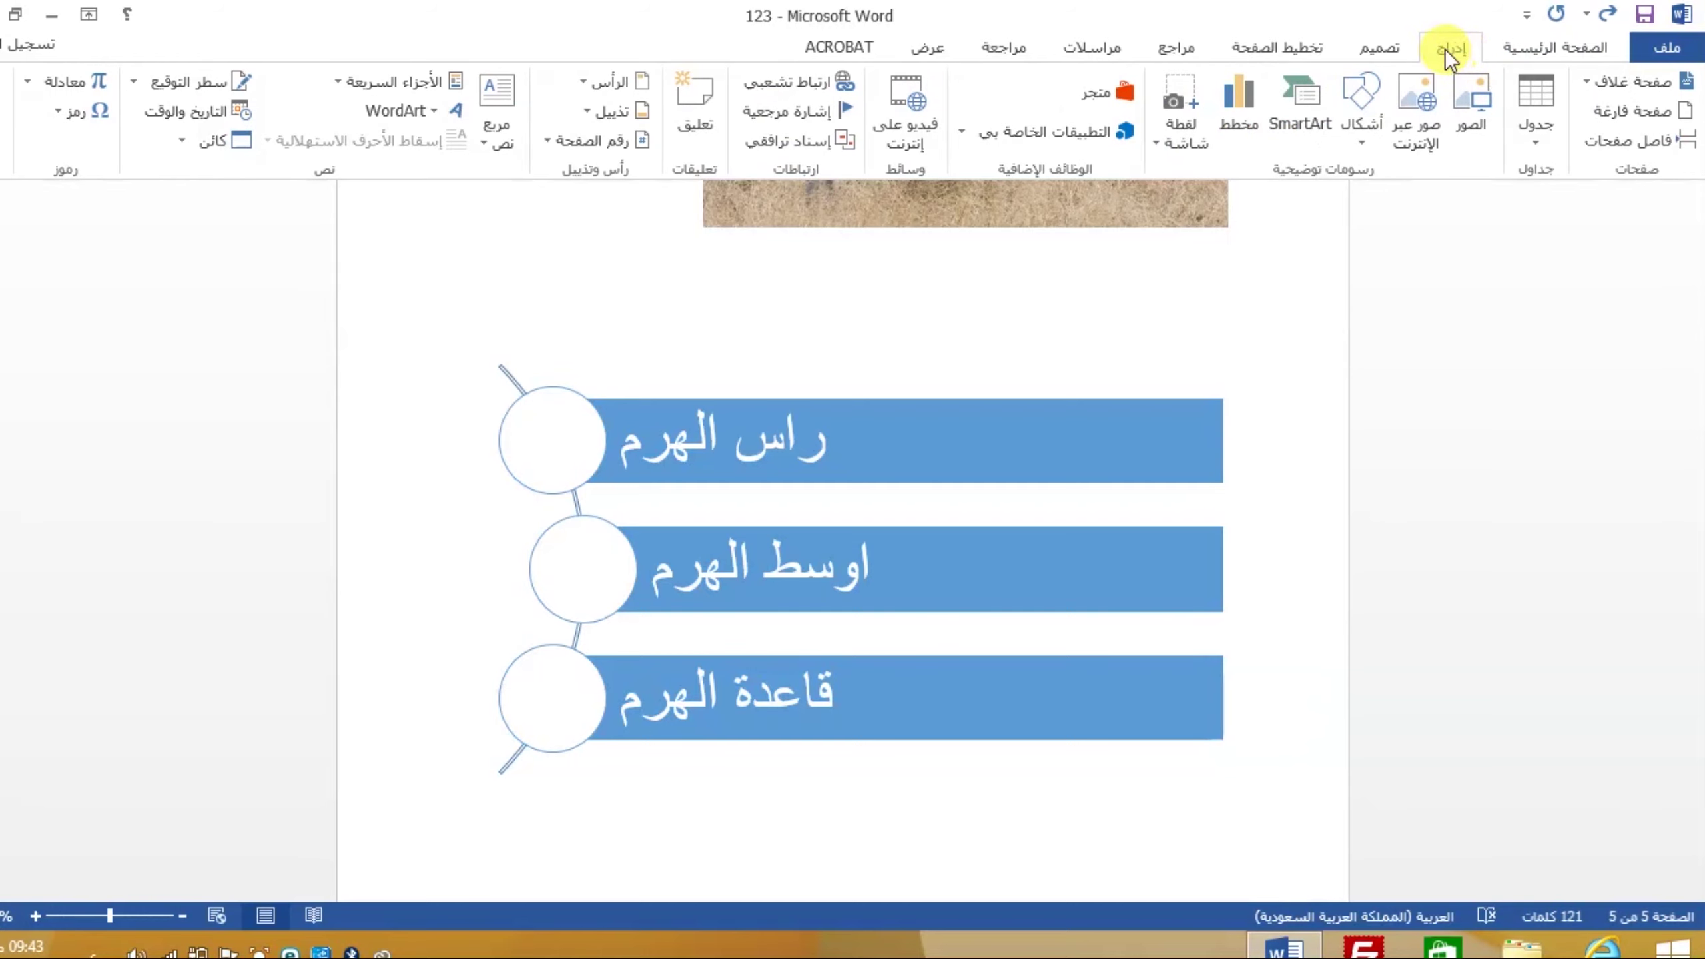
{"action": "left_click", "coordinate": [1228, 129]}
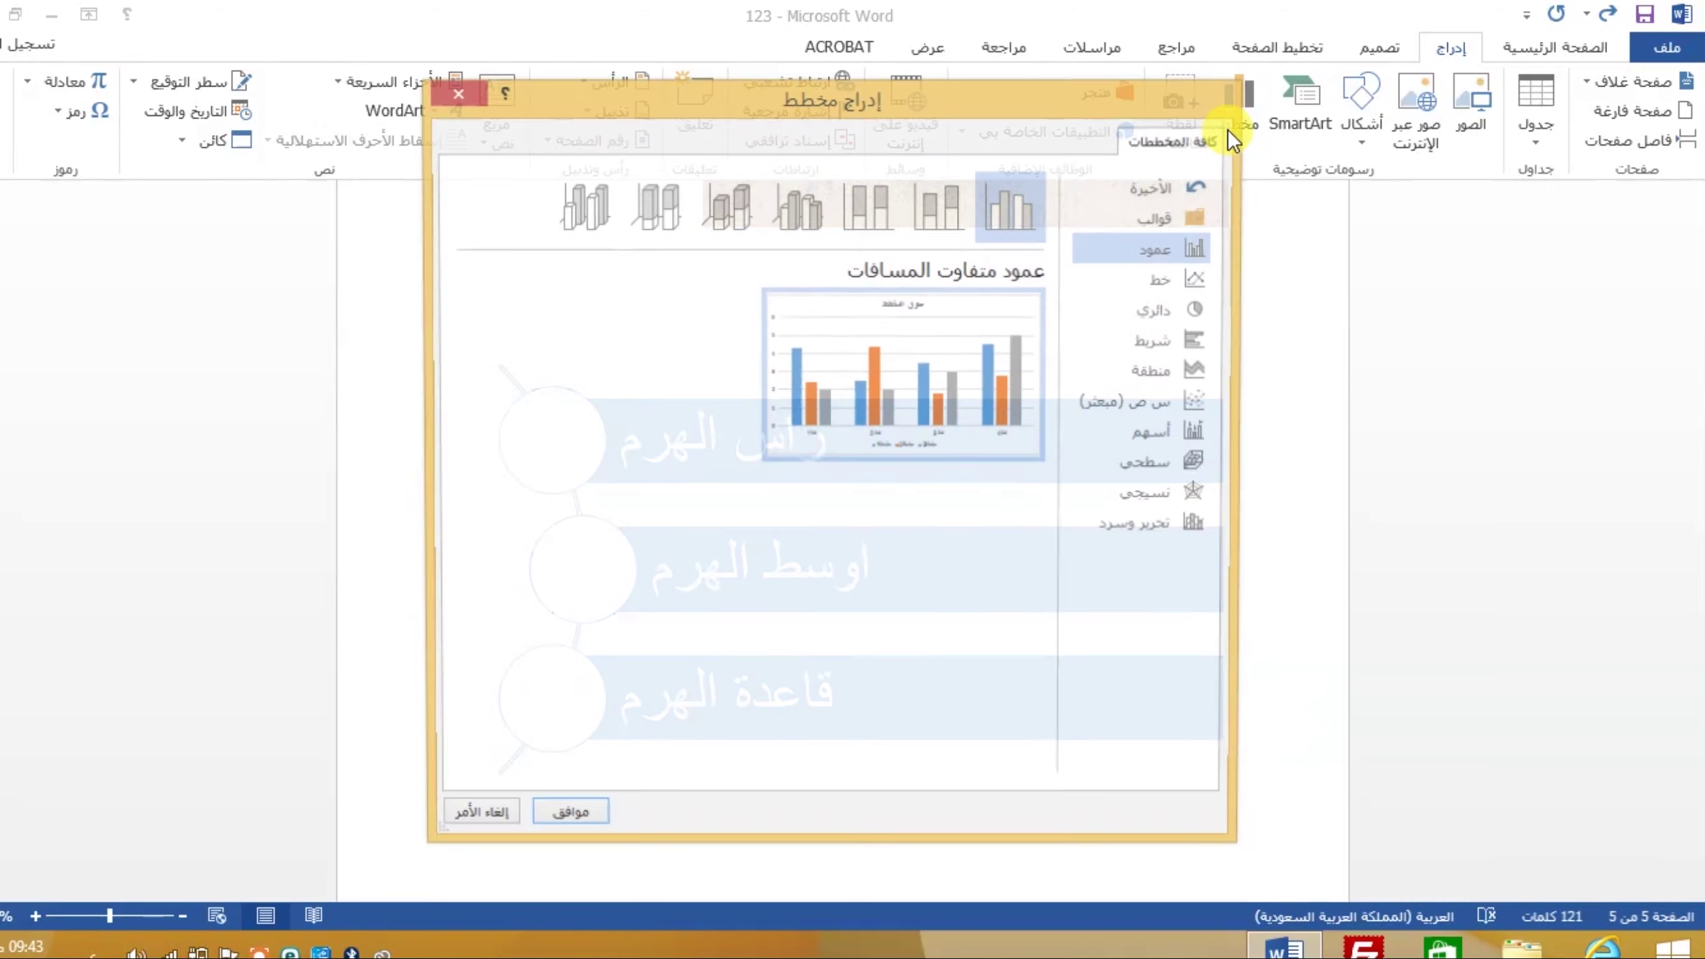
{"action": "mouse_move", "coordinate": [944, 376]}
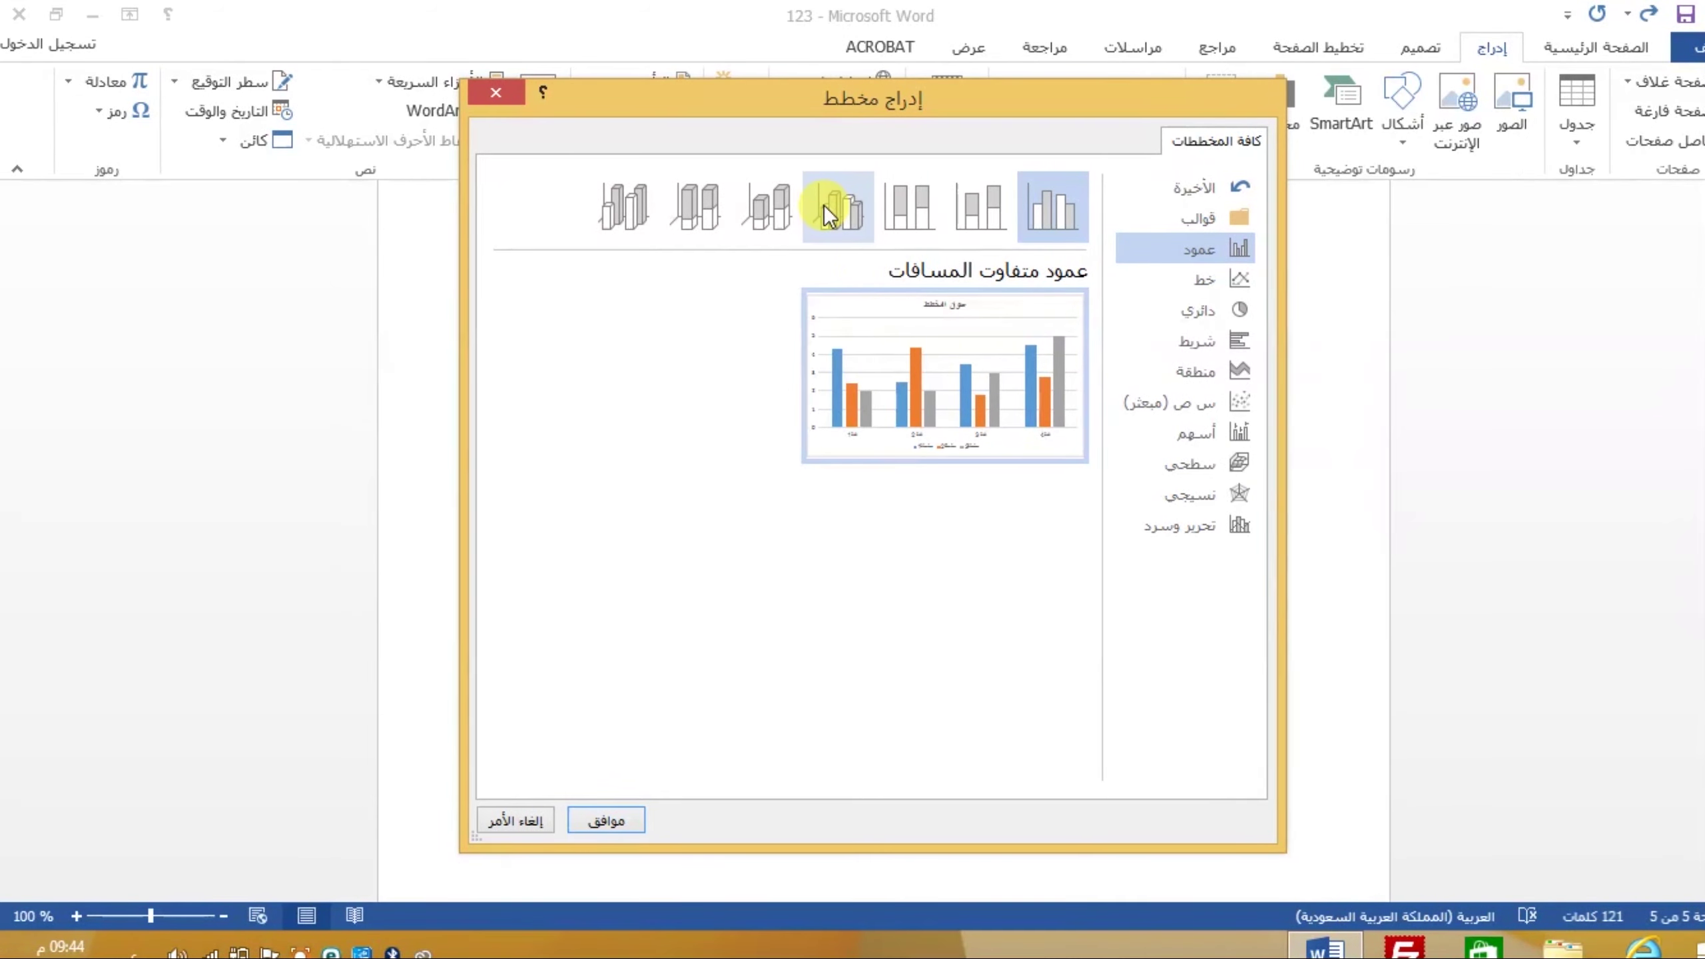
{"action": "left_click", "coordinate": [756, 216]}
{"action": "left_click", "coordinate": [681, 212]}
{"action": "left_click", "coordinate": [629, 219]}
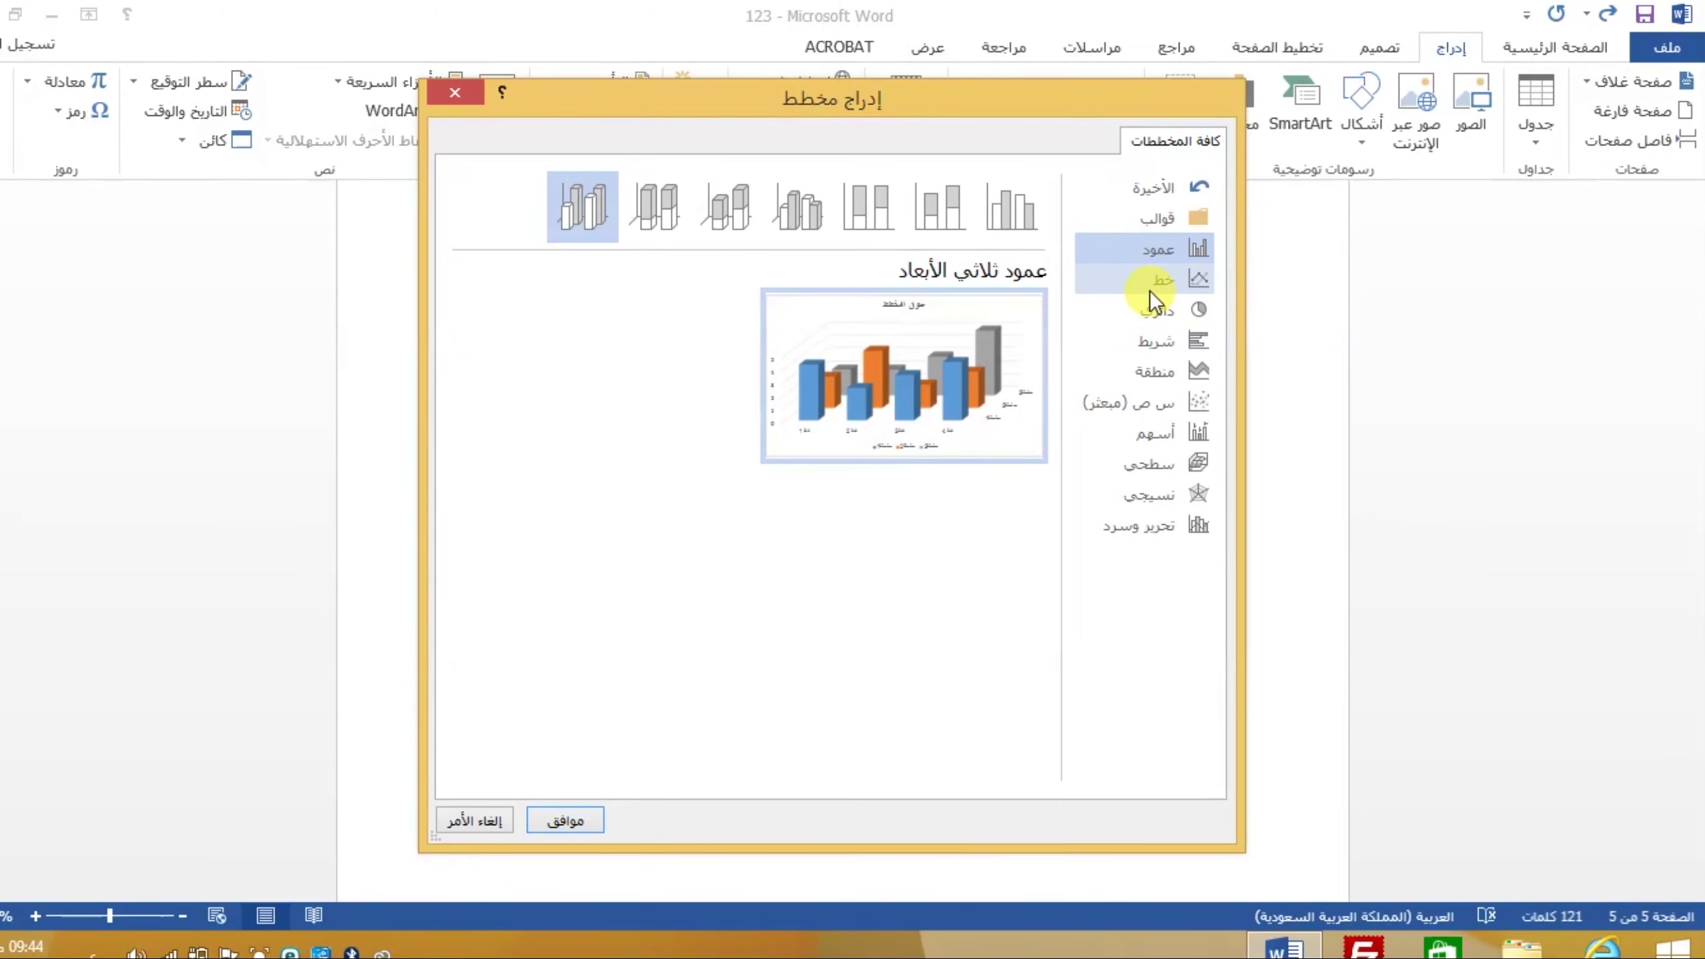
- Browse the Line chart types: stacked, 100% stacked, with markers and 3-D line
{"action": "left_click", "coordinate": [1158, 277]}
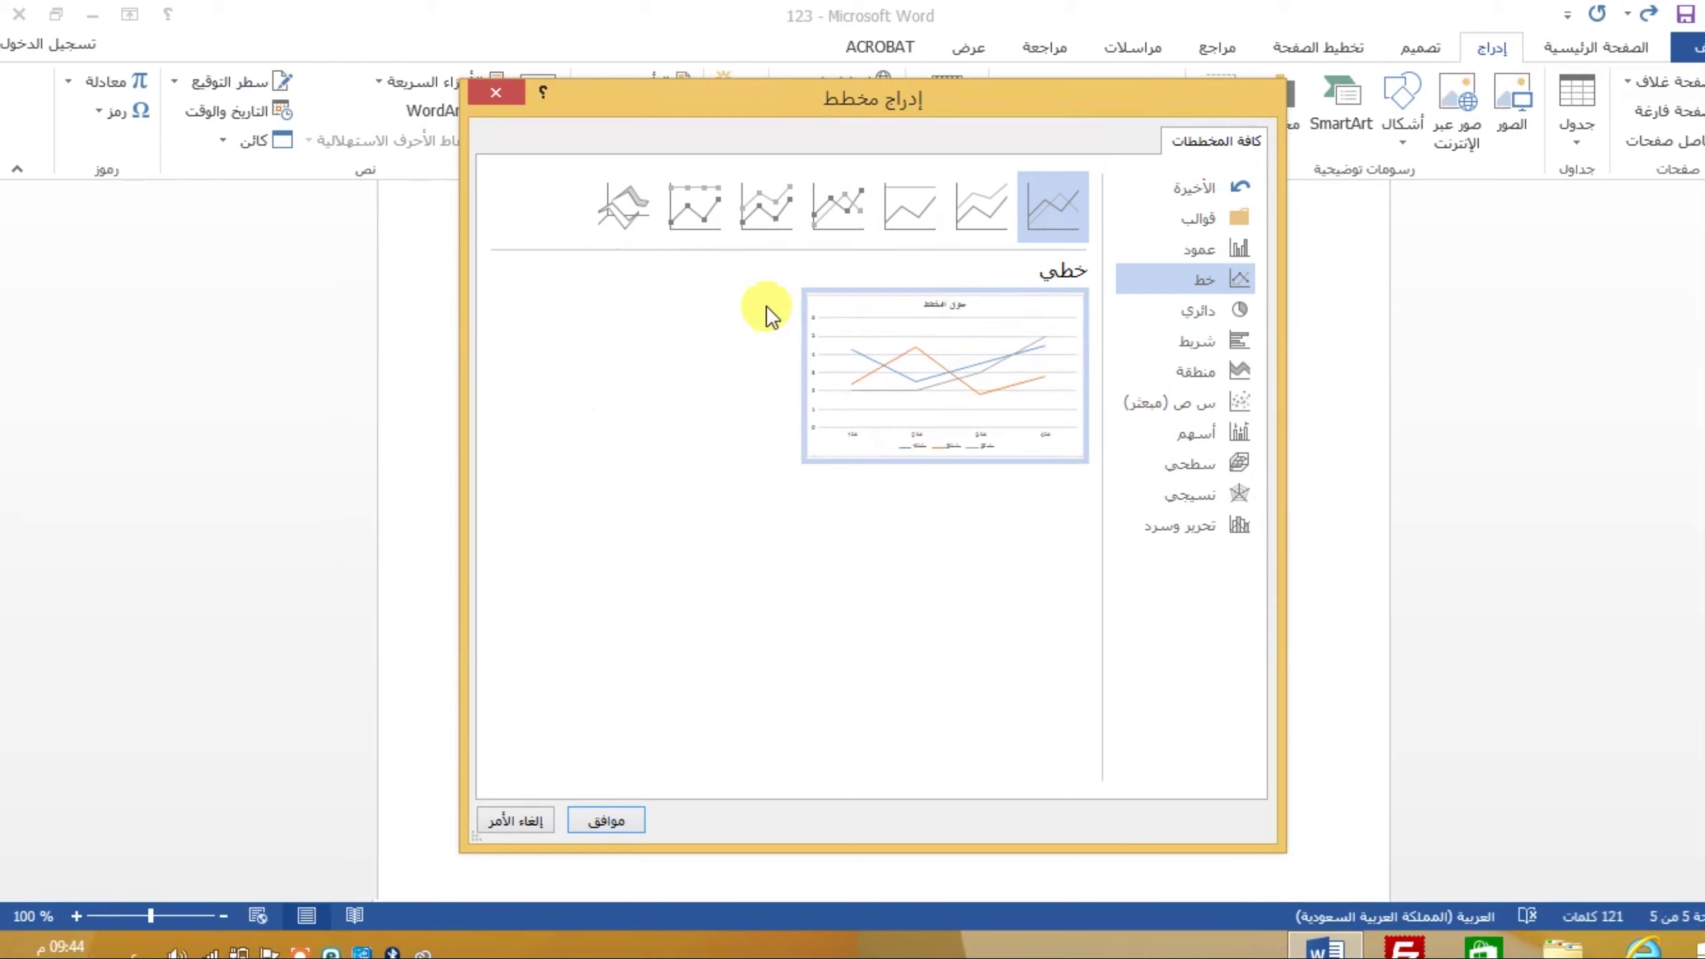
{"action": "left_click", "coordinate": [952, 210]}
{"action": "left_click", "coordinate": [866, 225]}
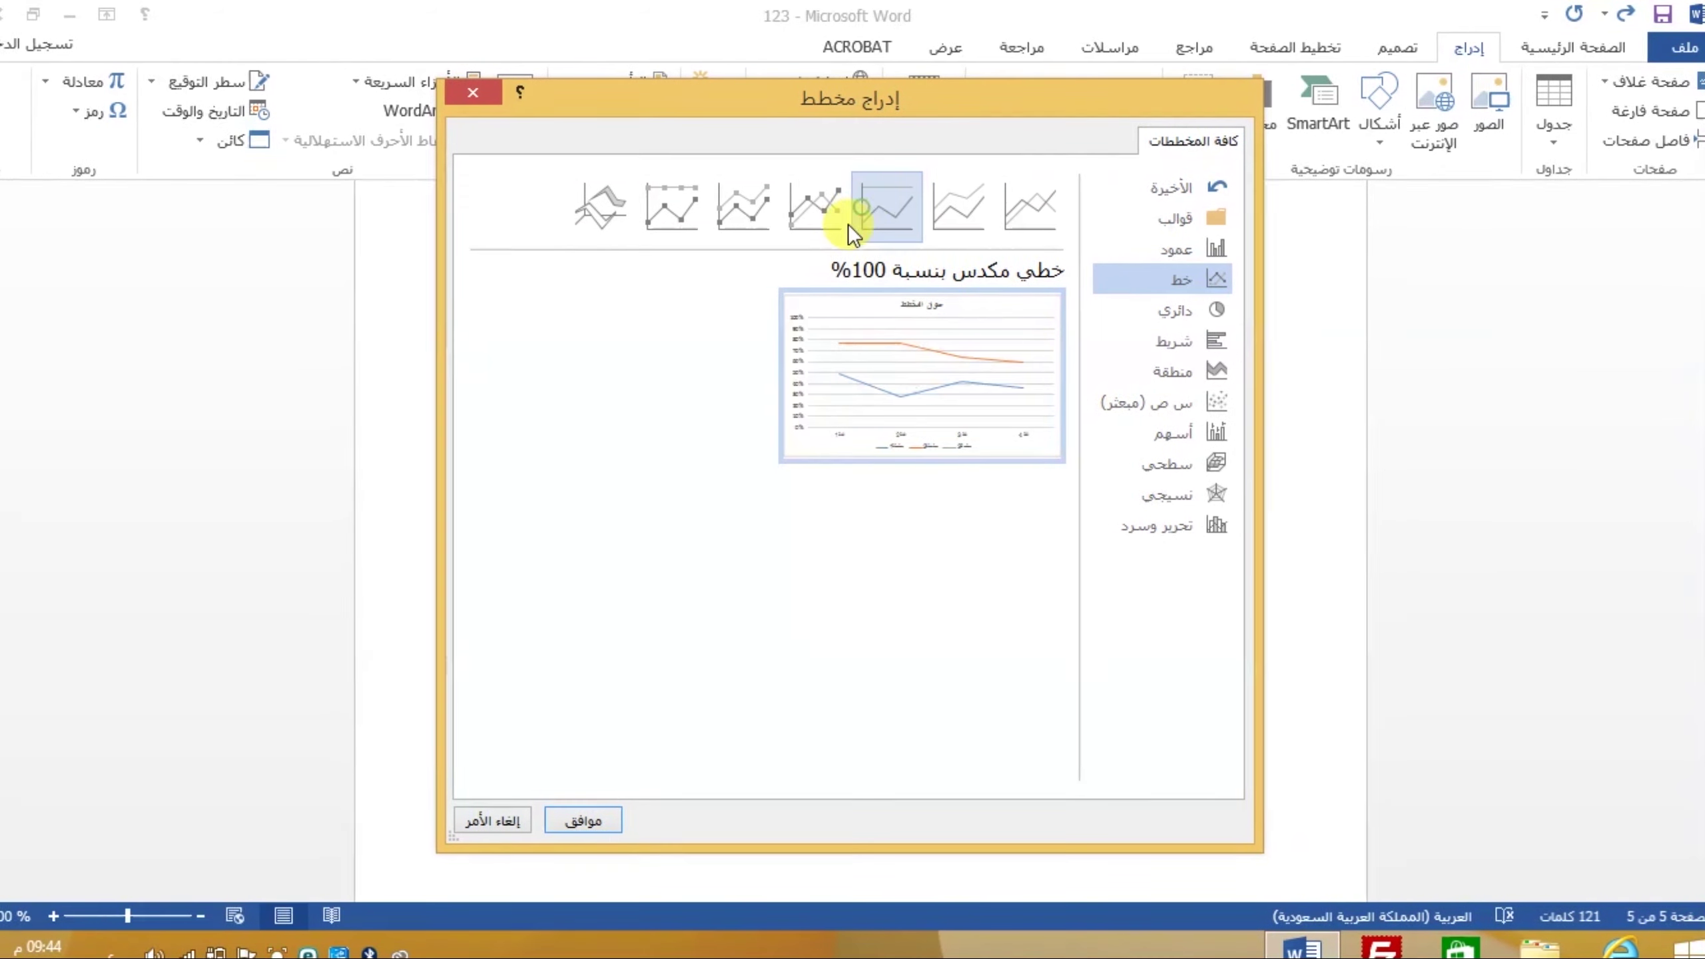
{"action": "left_click", "coordinate": [826, 222]}
{"action": "left_click", "coordinate": [732, 211]}
{"action": "left_click", "coordinate": [675, 215]}
{"action": "left_click", "coordinate": [609, 211]}
- Look over the Pie, Bar and Area types, then insert a Clustered Column chart
{"action": "left_click", "coordinate": [1142, 320]}
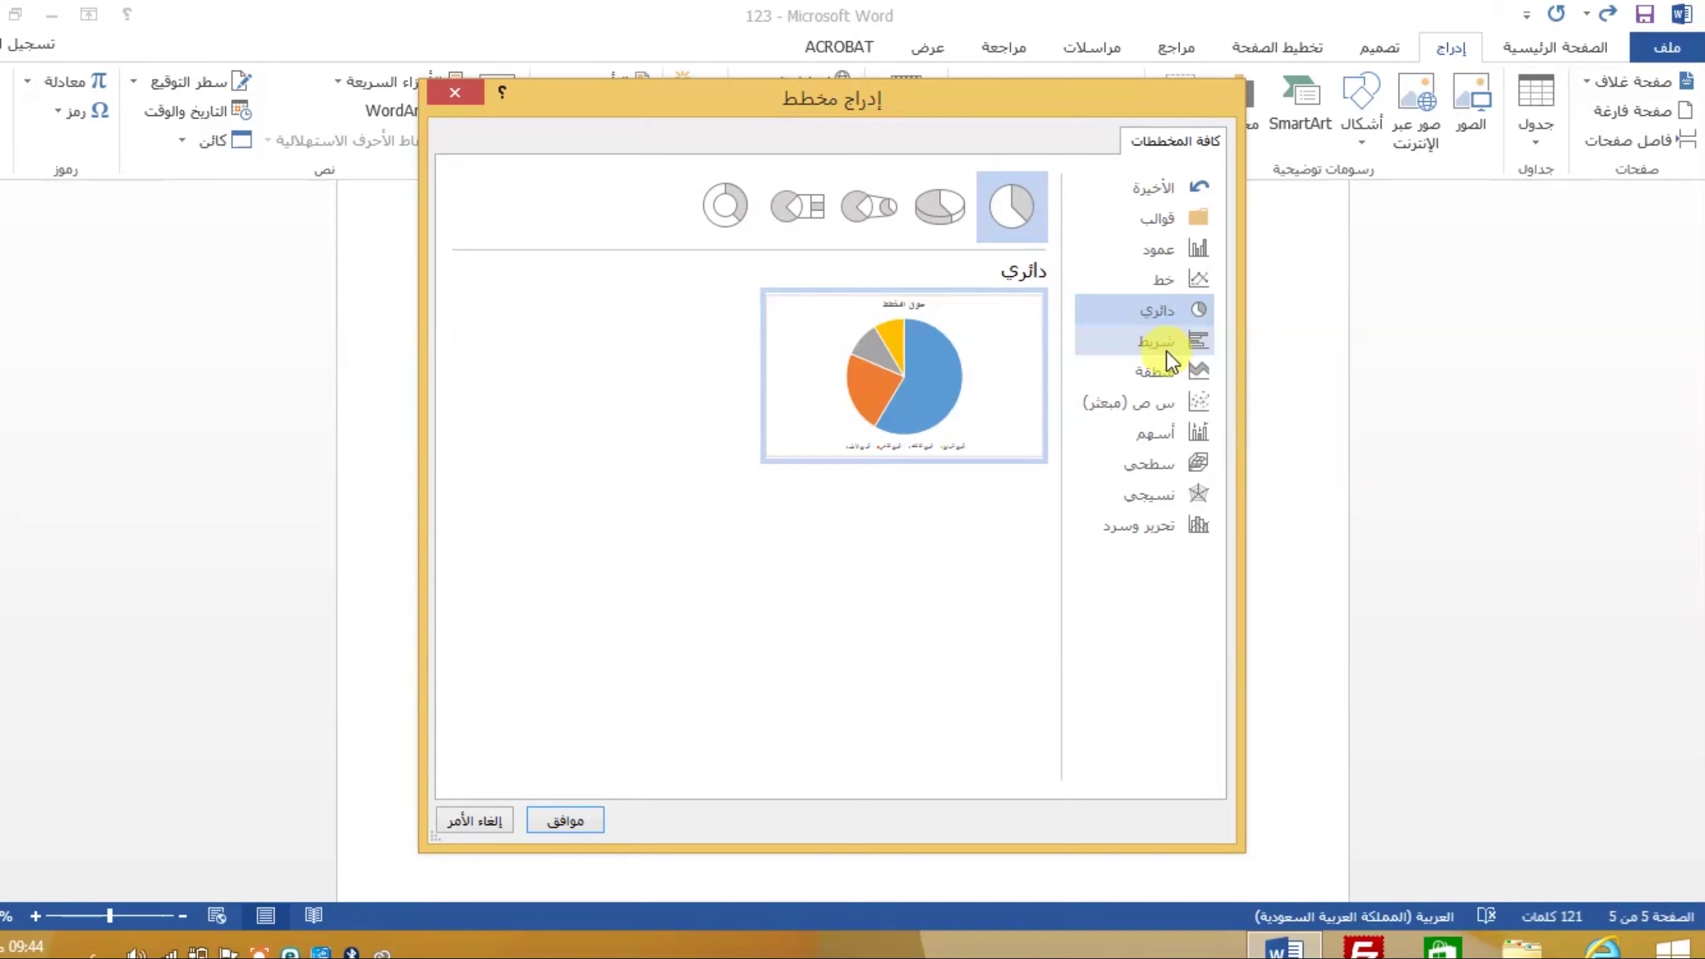
{"action": "left_click", "coordinate": [1167, 350]}
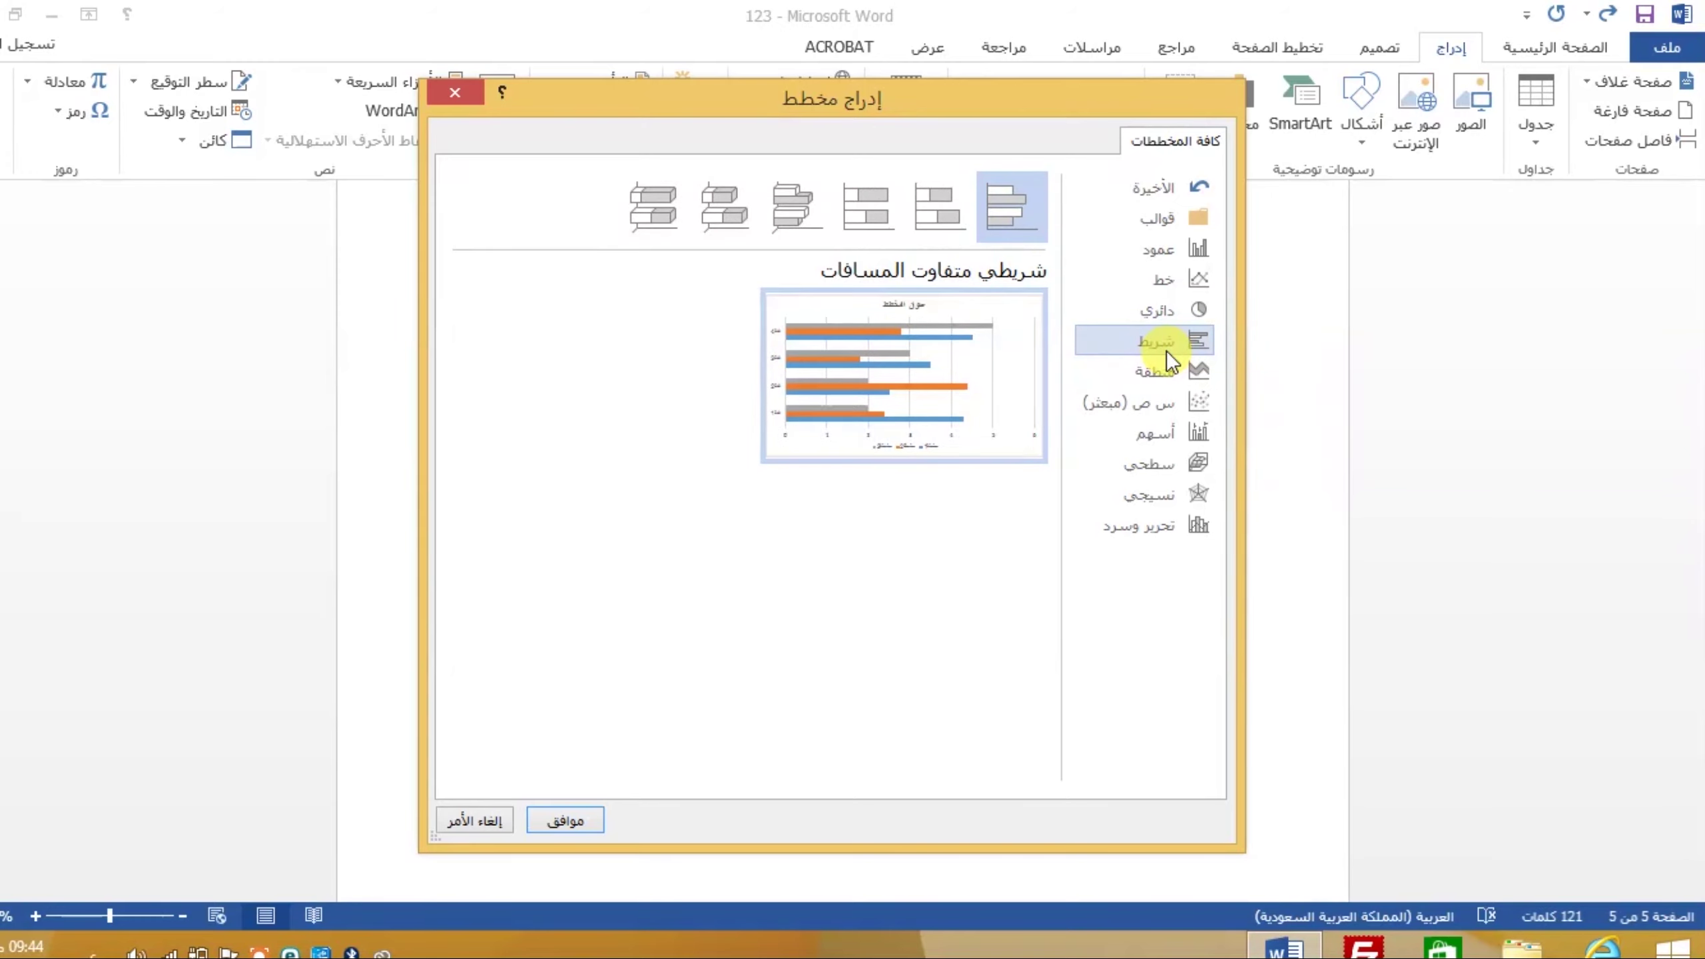
{"action": "left_click", "coordinate": [1154, 371]}
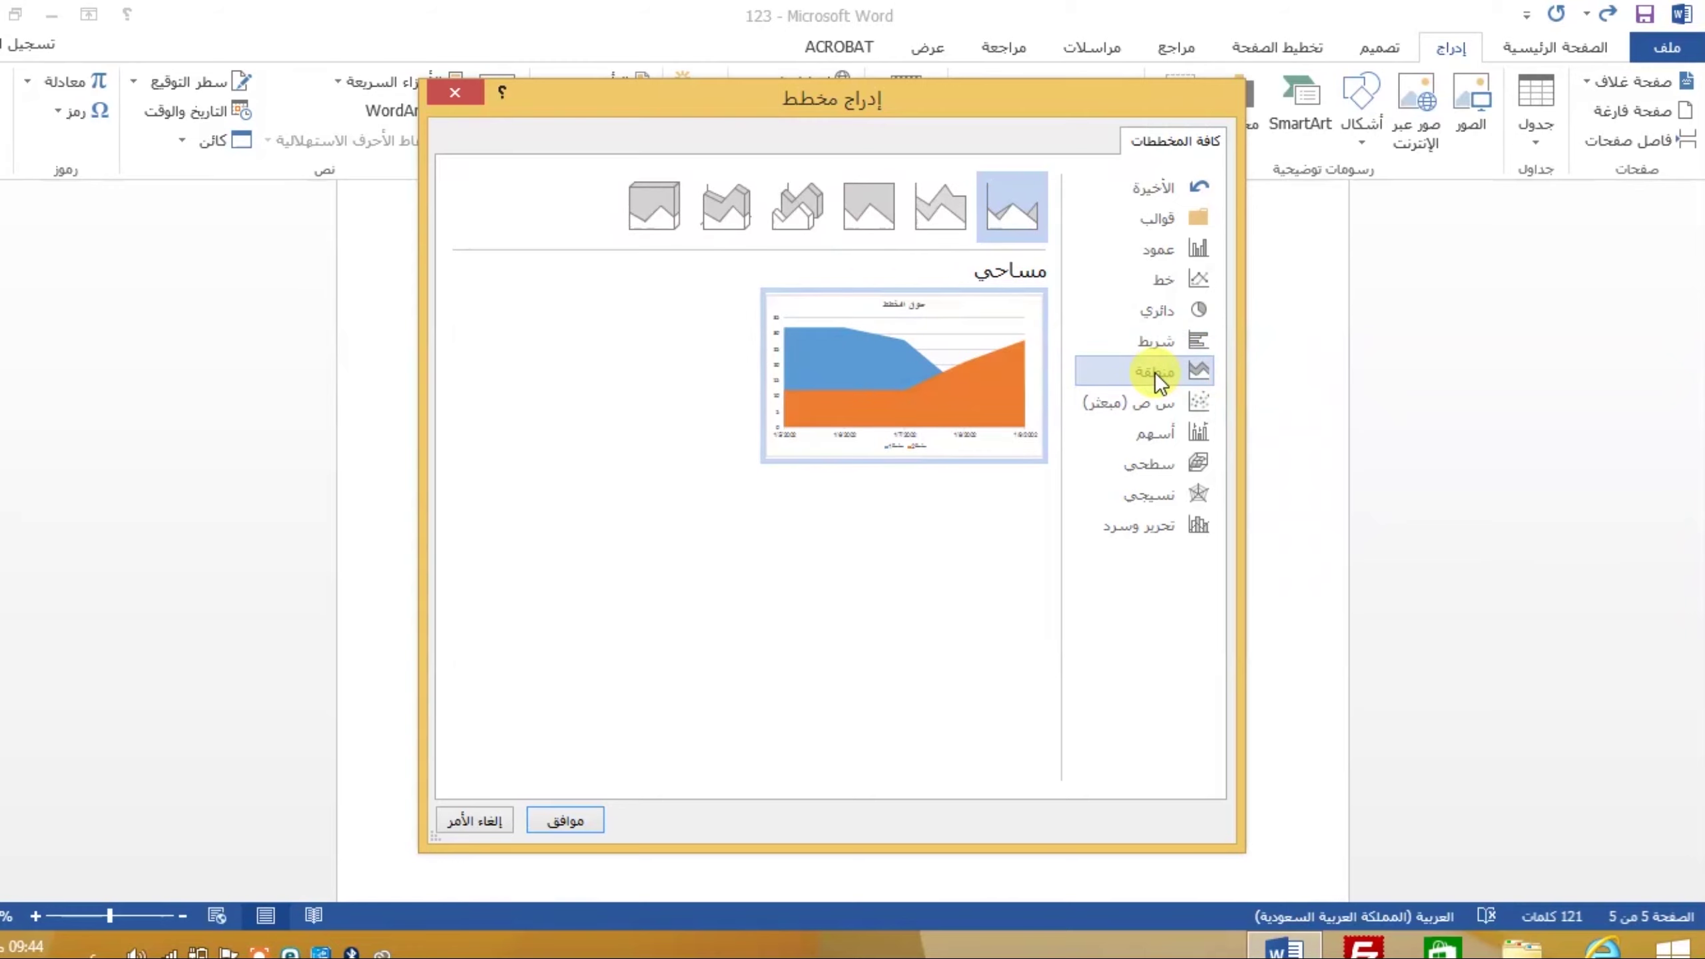
{"action": "left_click", "coordinate": [1179, 250]}
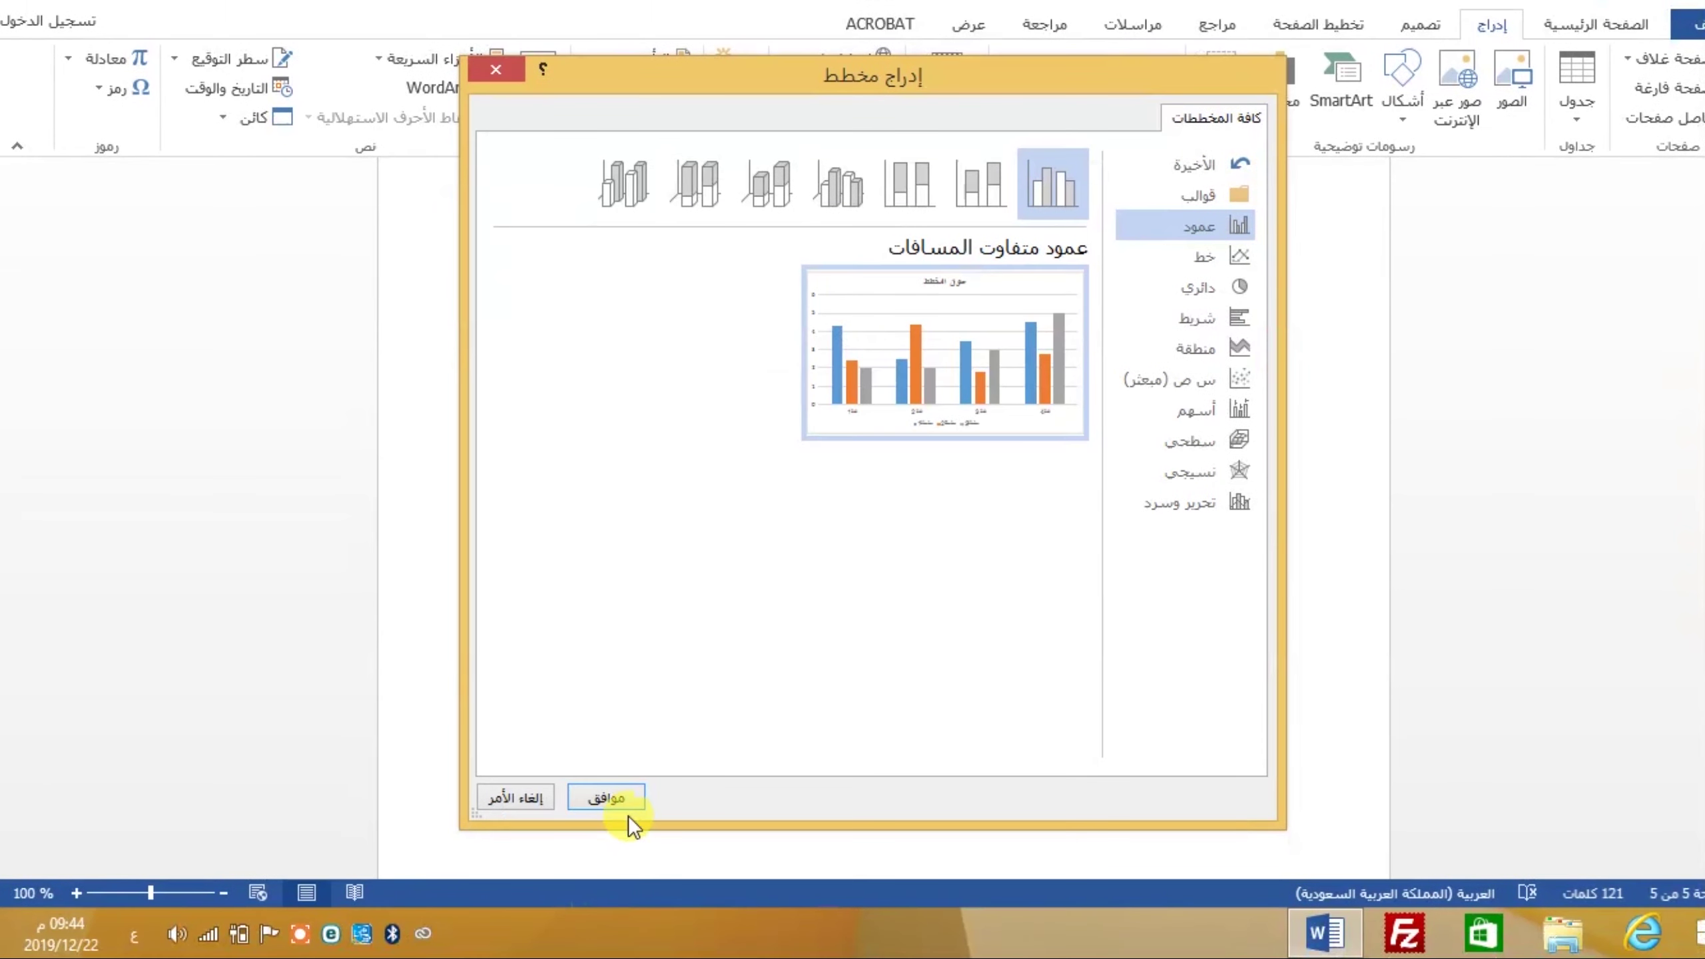
{"action": "left_click", "coordinate": [604, 817]}
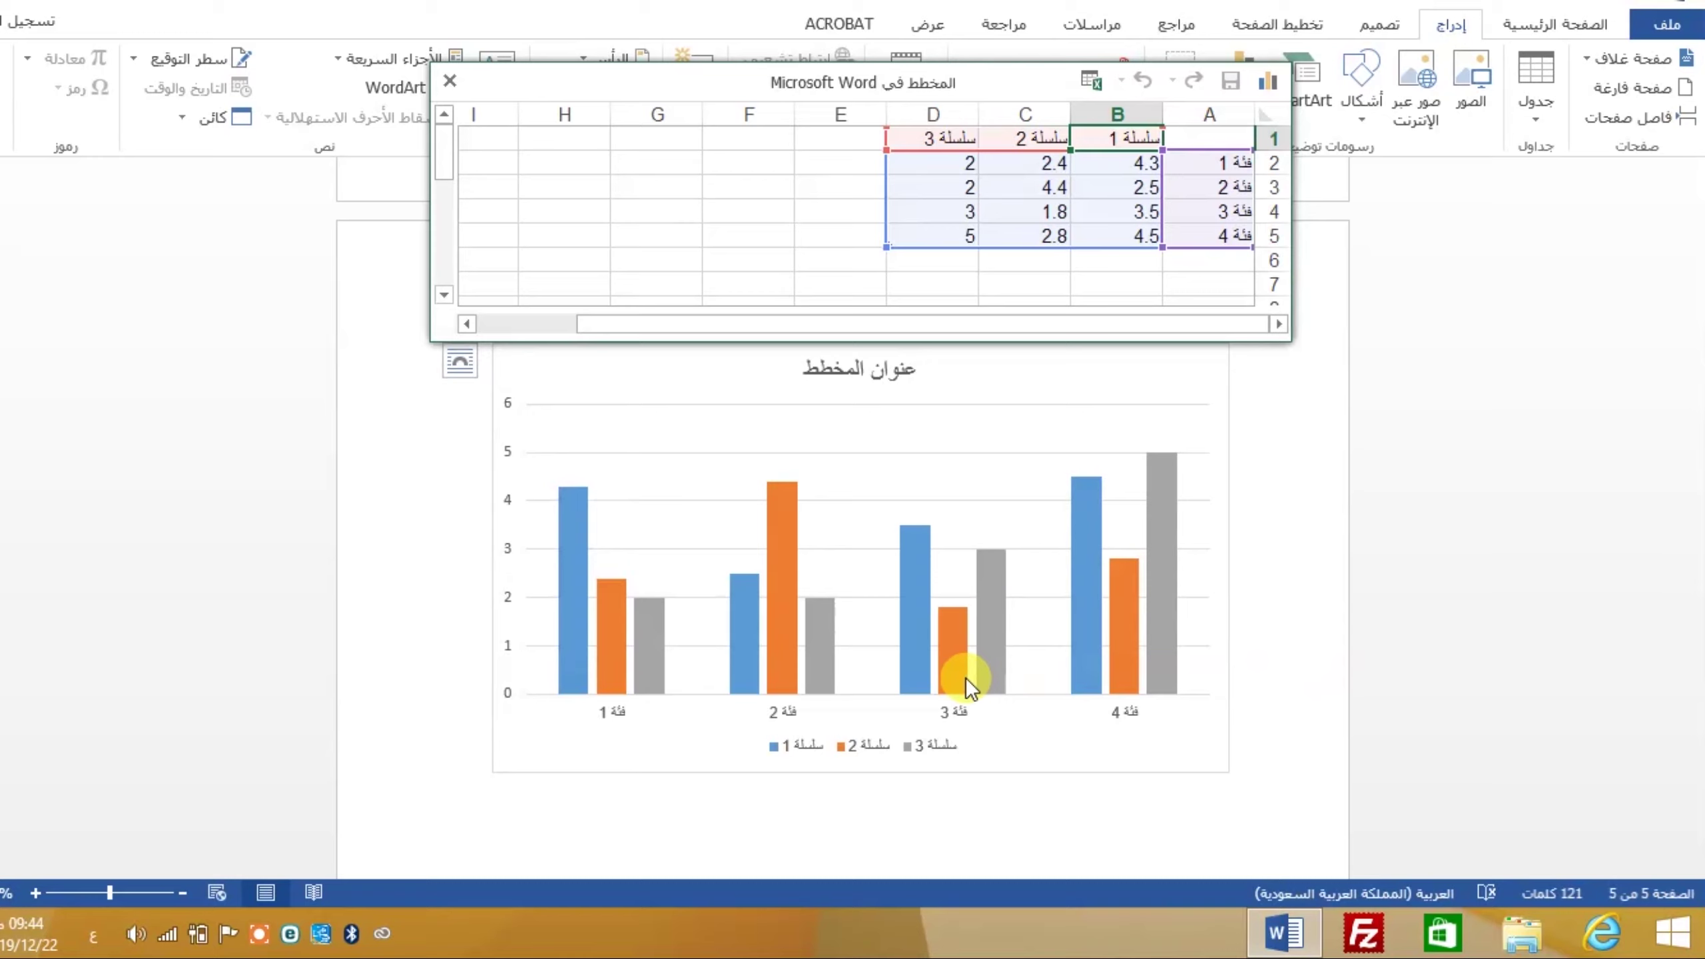
- Select the new chart, view its Chart Styles options and pick the orange series 2 bars
{"action": "left_click", "coordinate": [573, 590]}
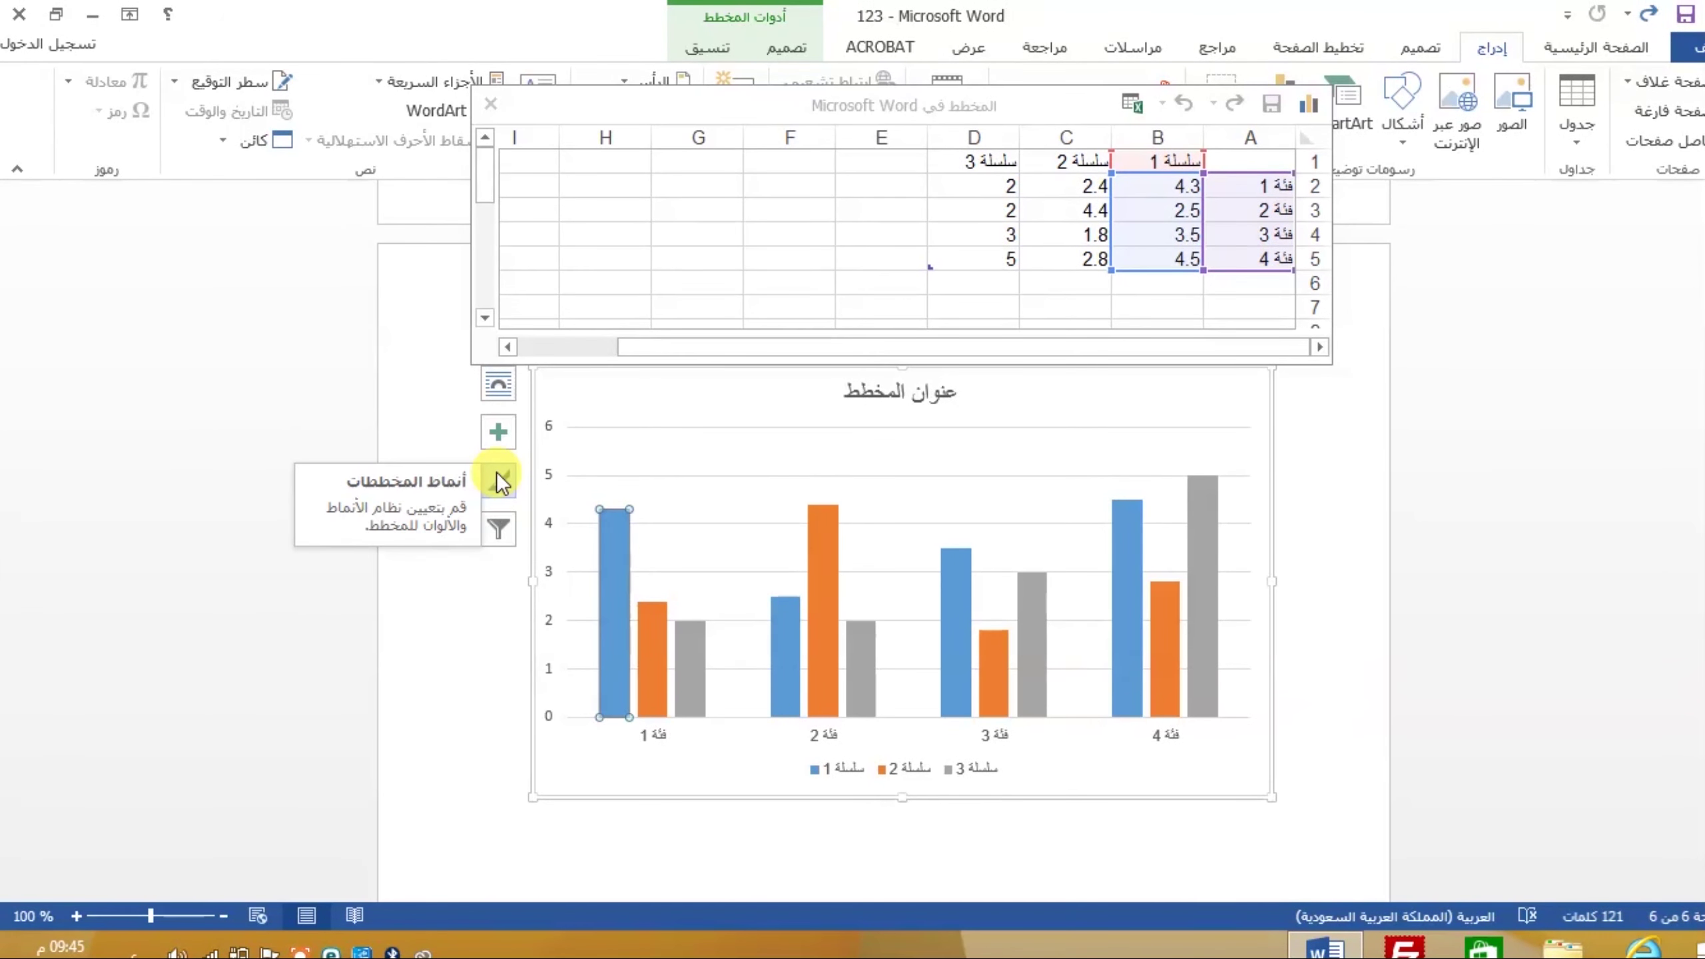
{"action": "left_click", "coordinate": [497, 474]}
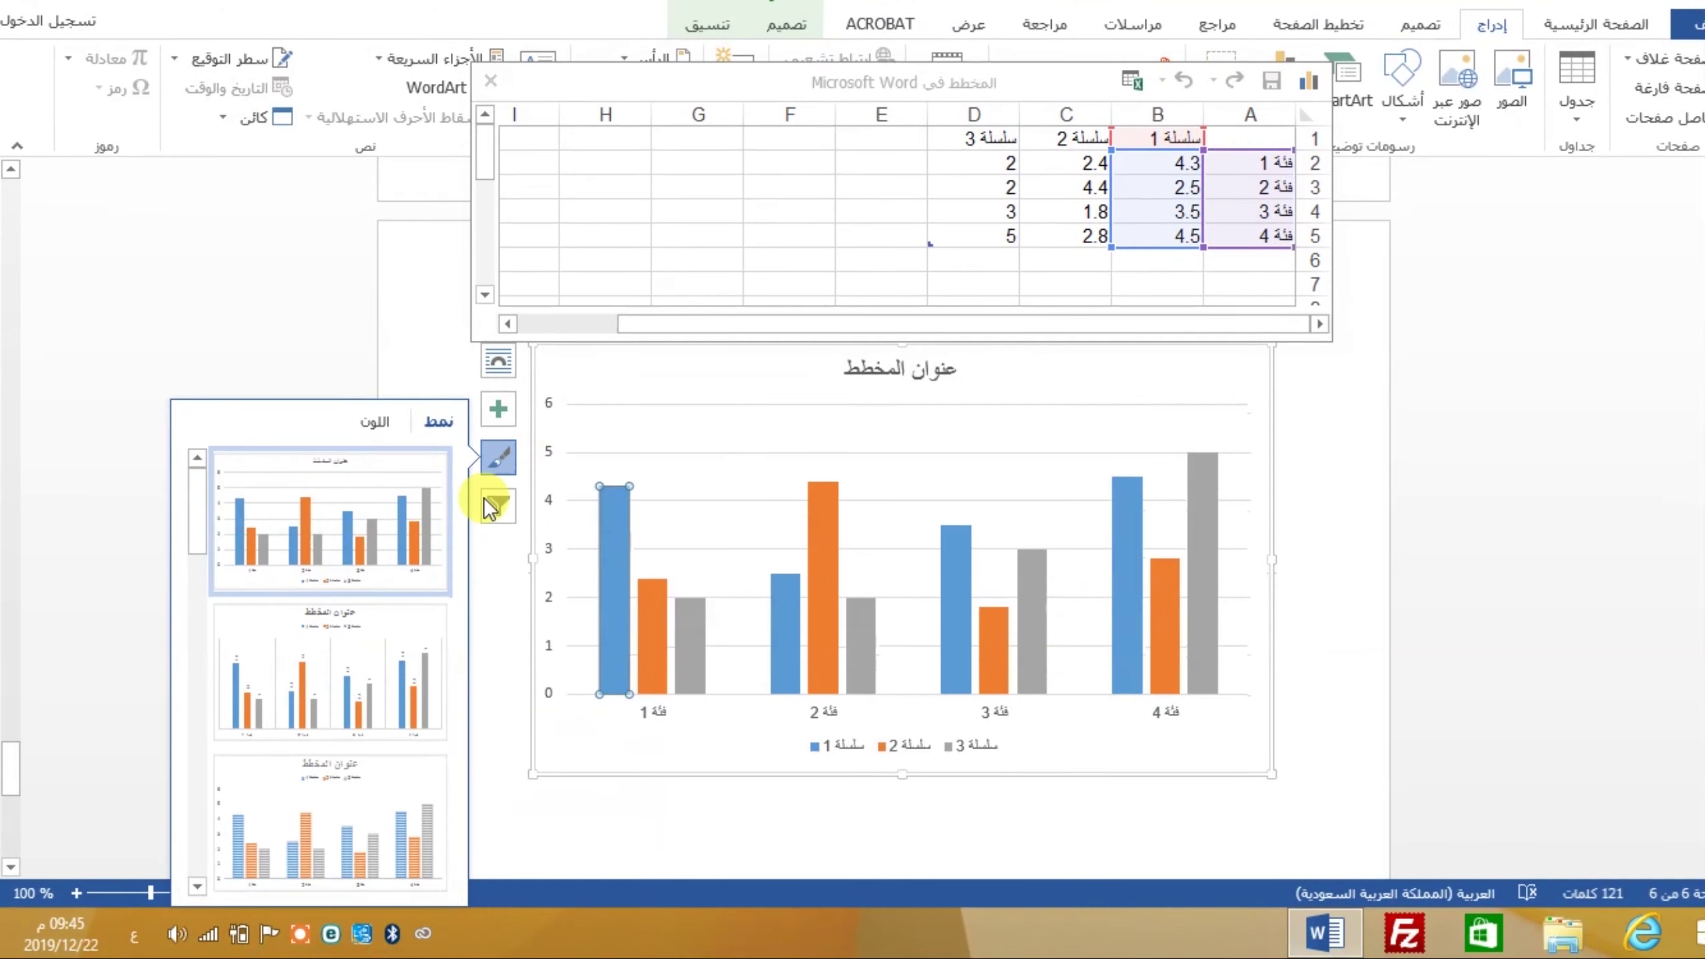
{"action": "left_click", "coordinate": [833, 645]}
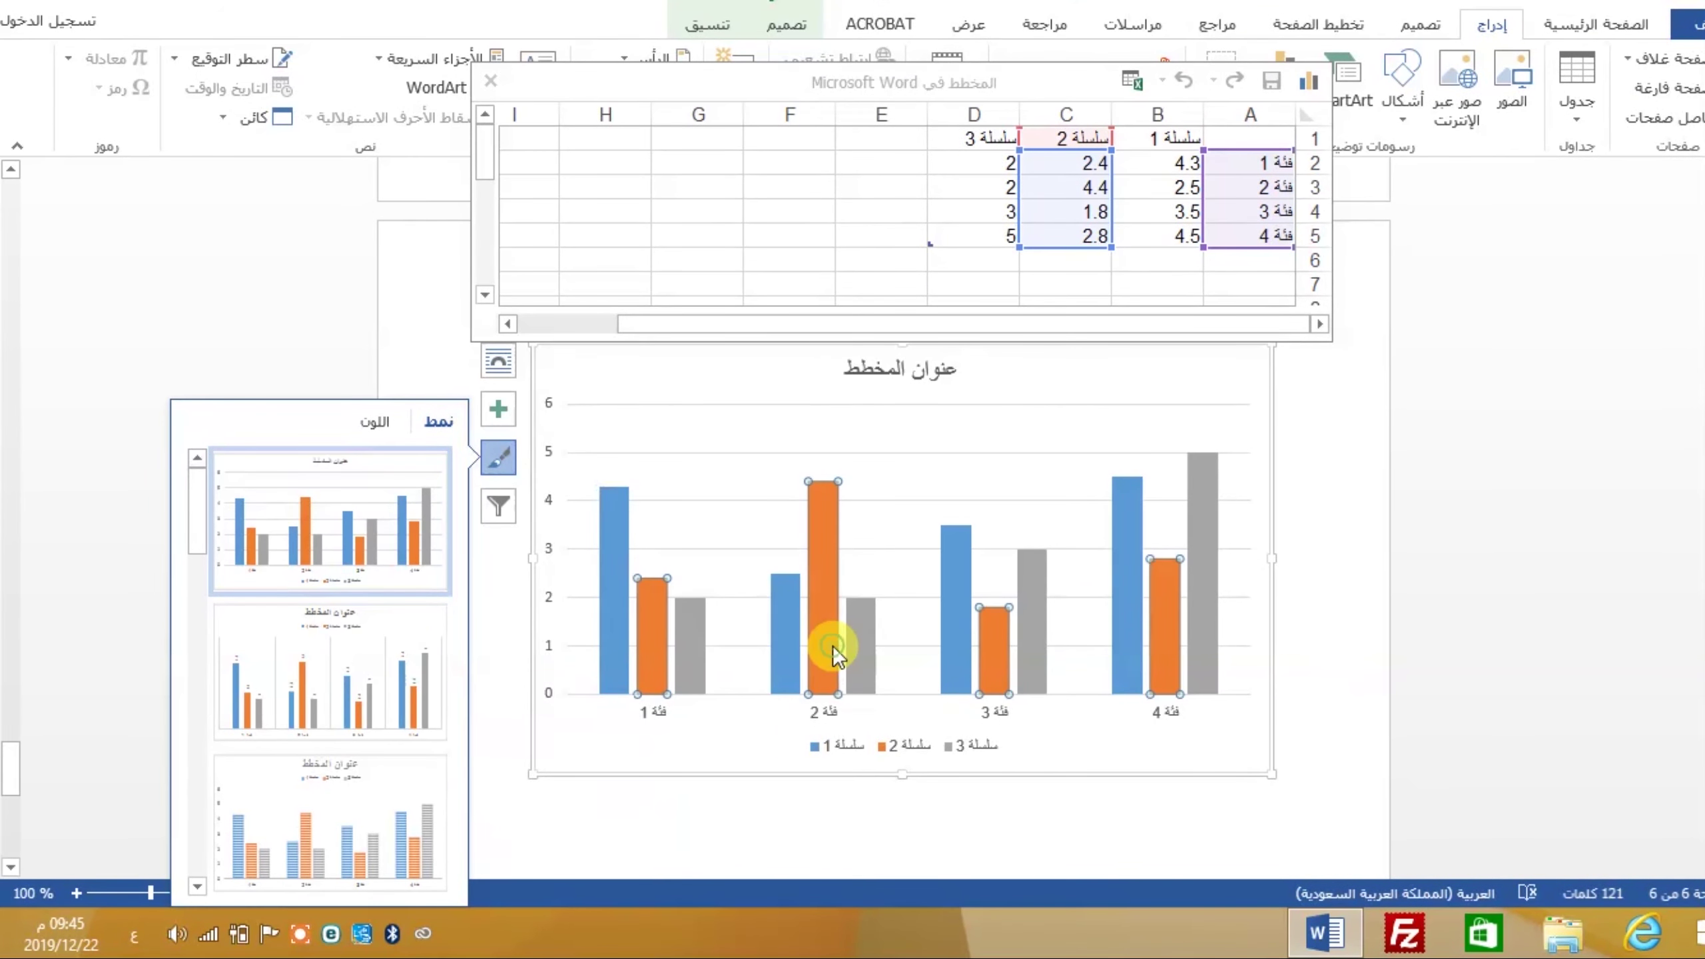
{"action": "right_click", "coordinate": [832, 606]}
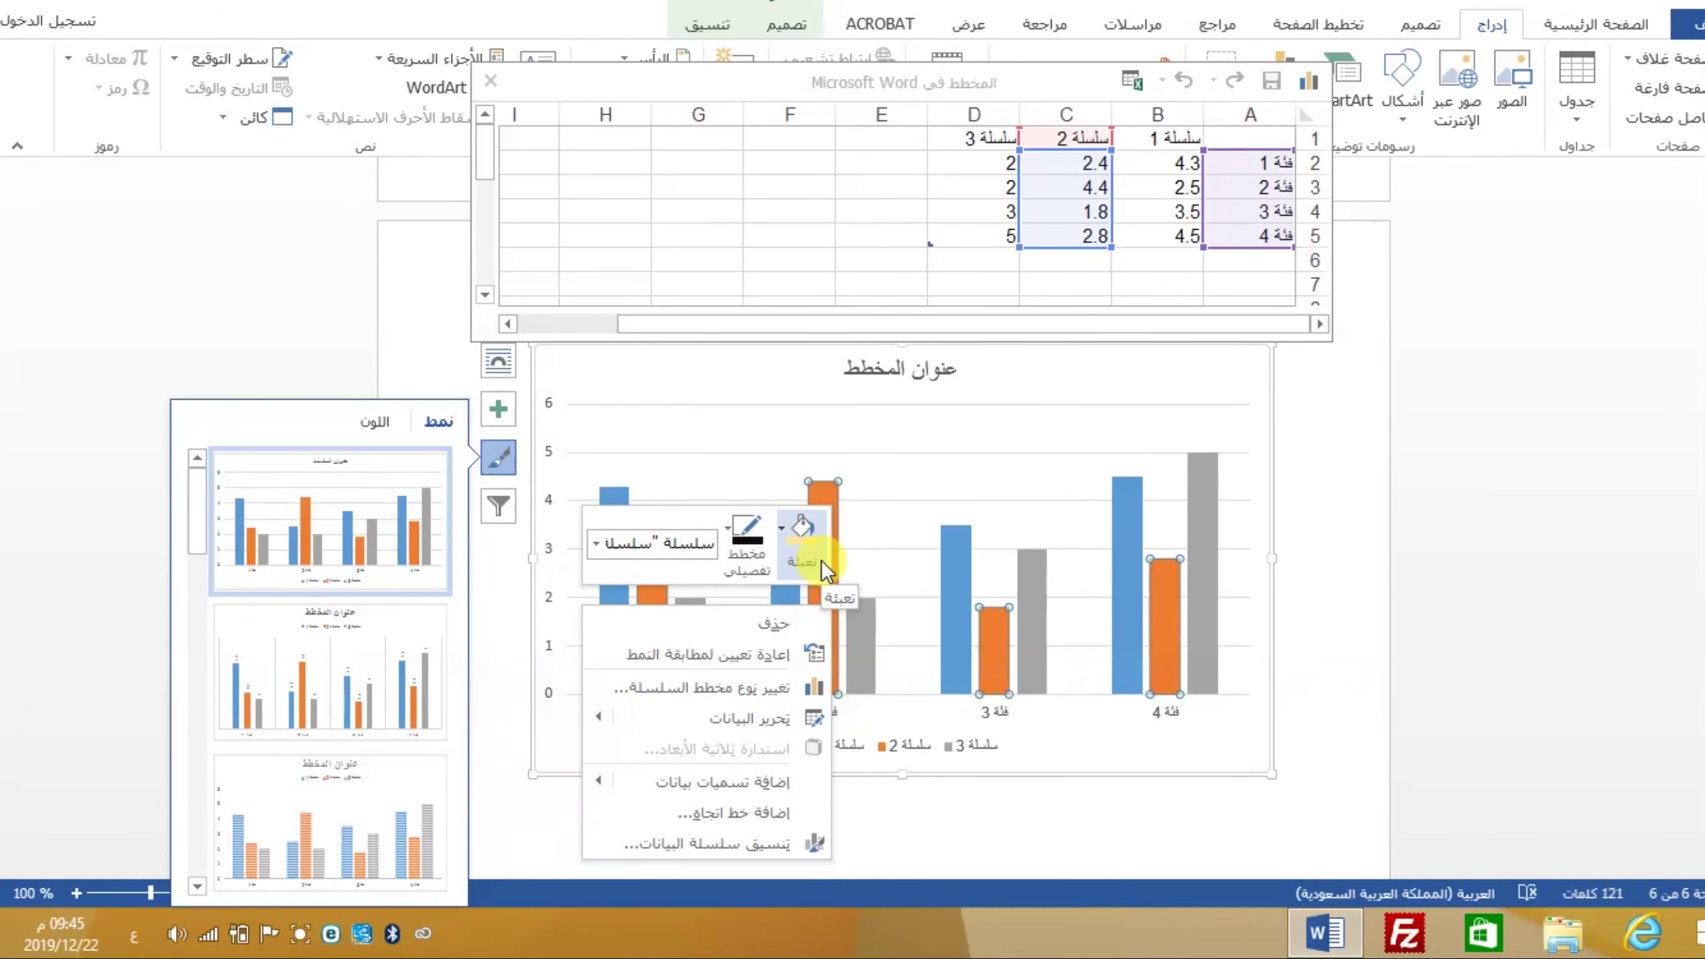
{"action": "left_click", "coordinate": [839, 584]}
- Open the chart data for series 2 in Excel, then close the data spreadsheet
{"action": "right_click", "coordinate": [821, 568]}
{"action": "mouse_move", "coordinate": [730, 718]}
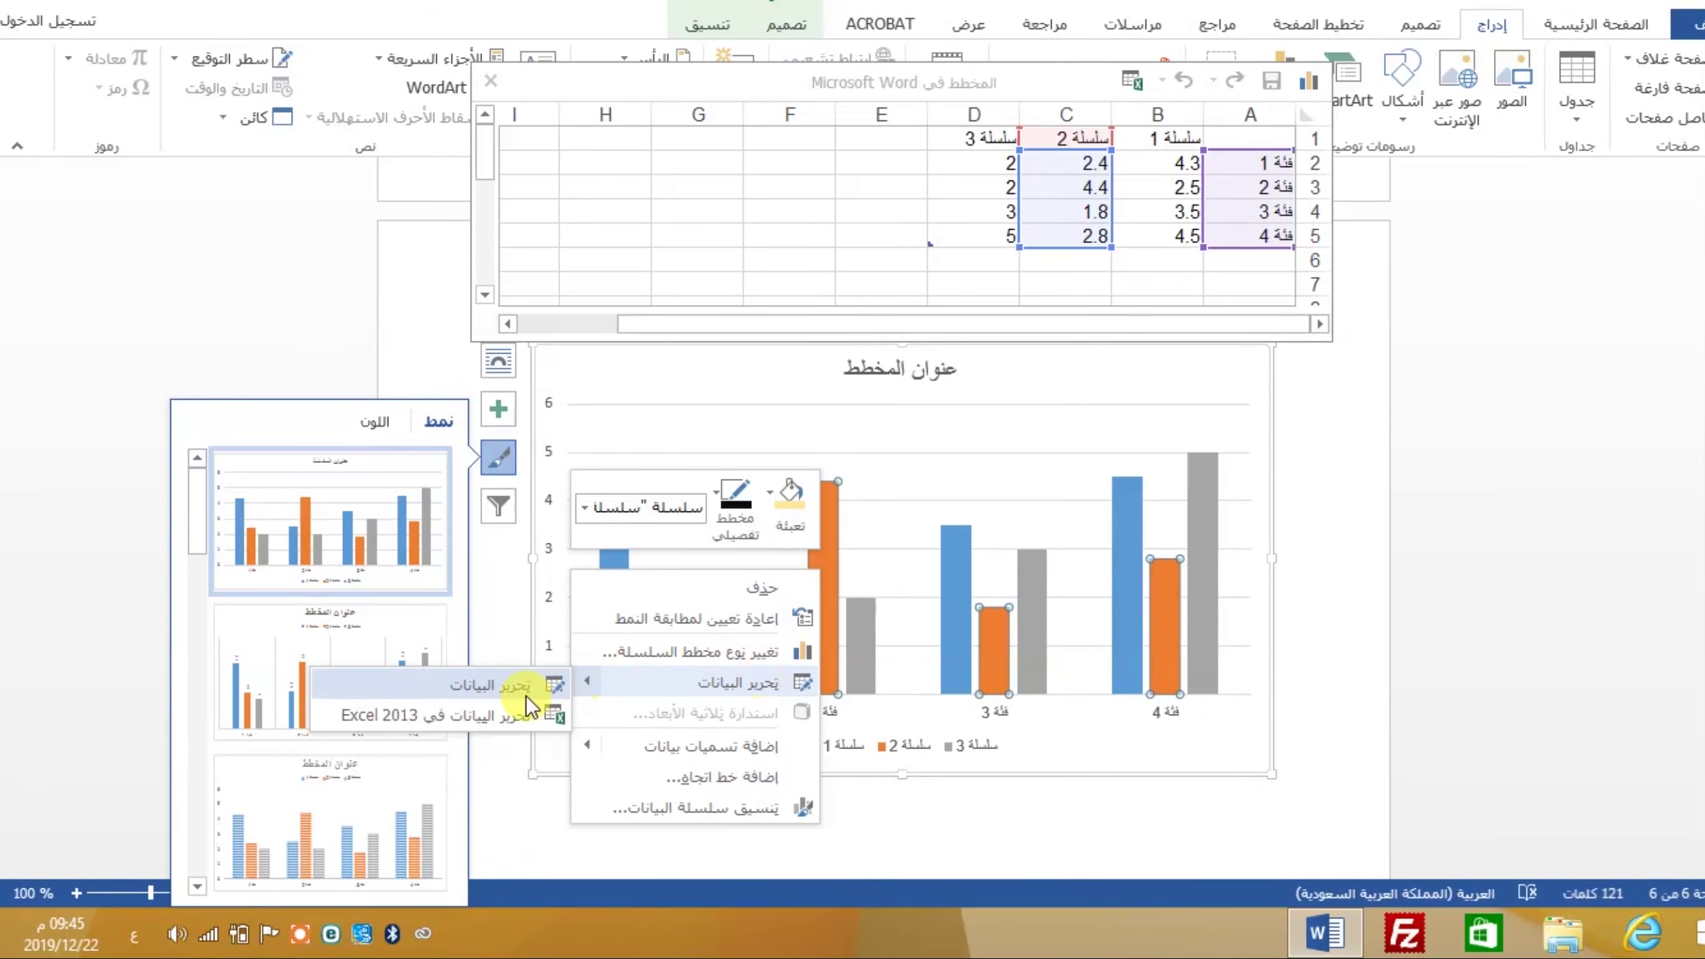
{"action": "left_click", "coordinate": [490, 684]}
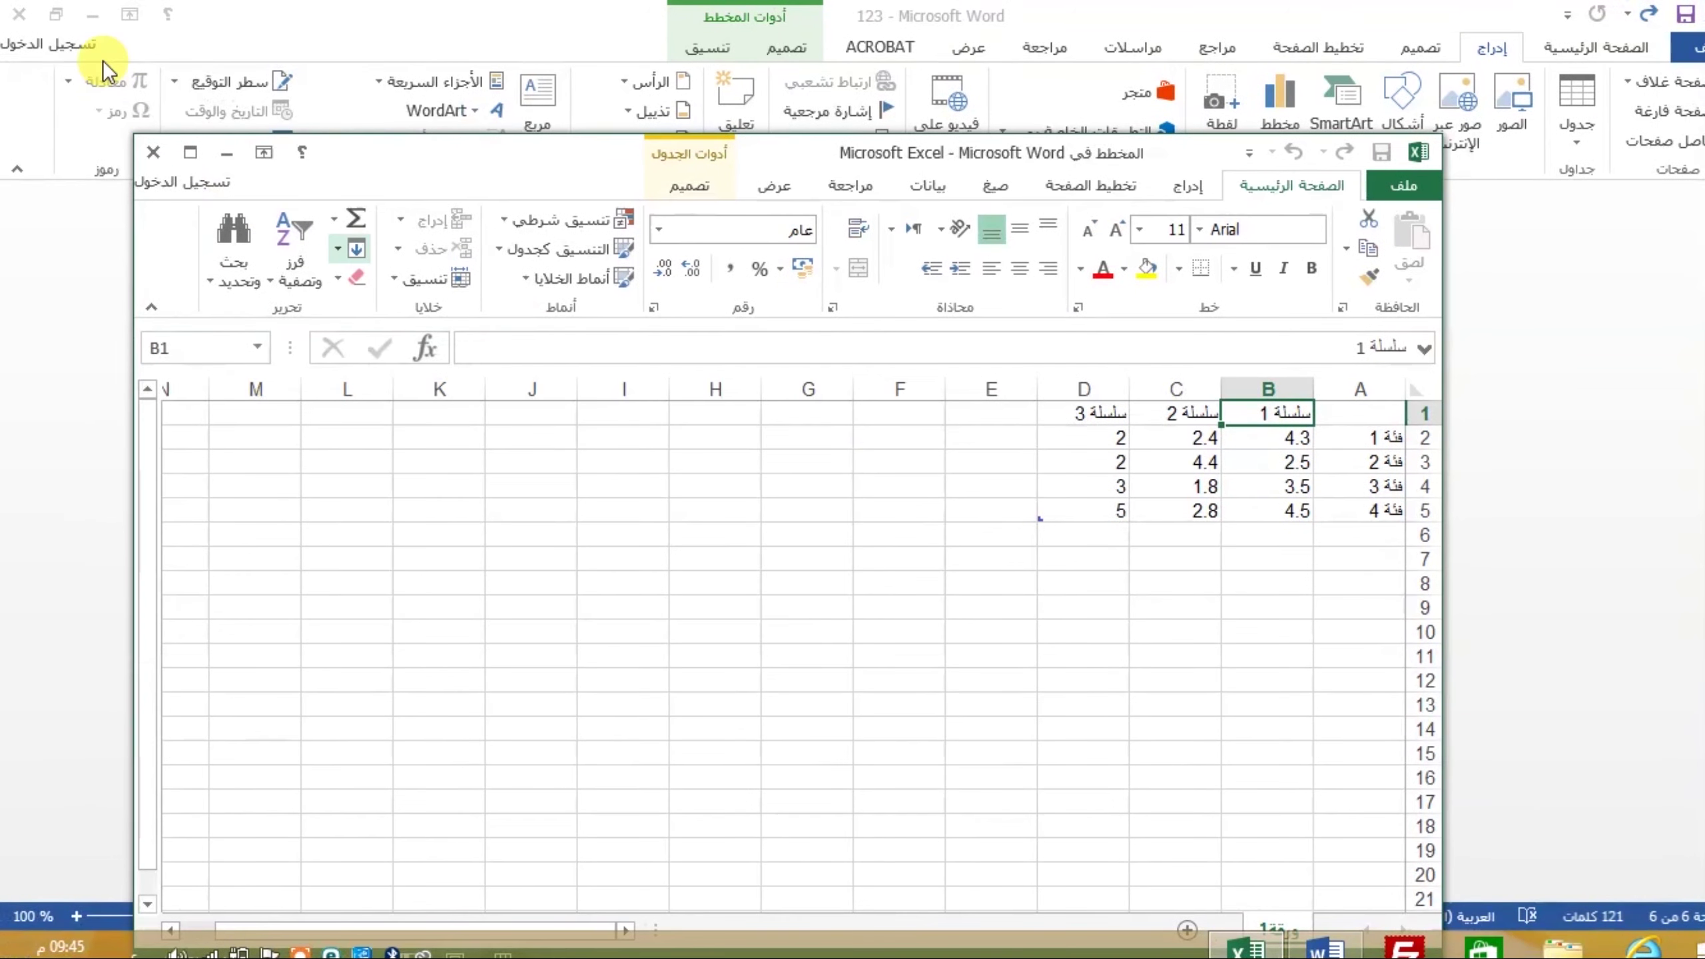
{"action": "left_click", "coordinate": [111, 129]}
{"action": "left_click", "coordinate": [971, 617]}
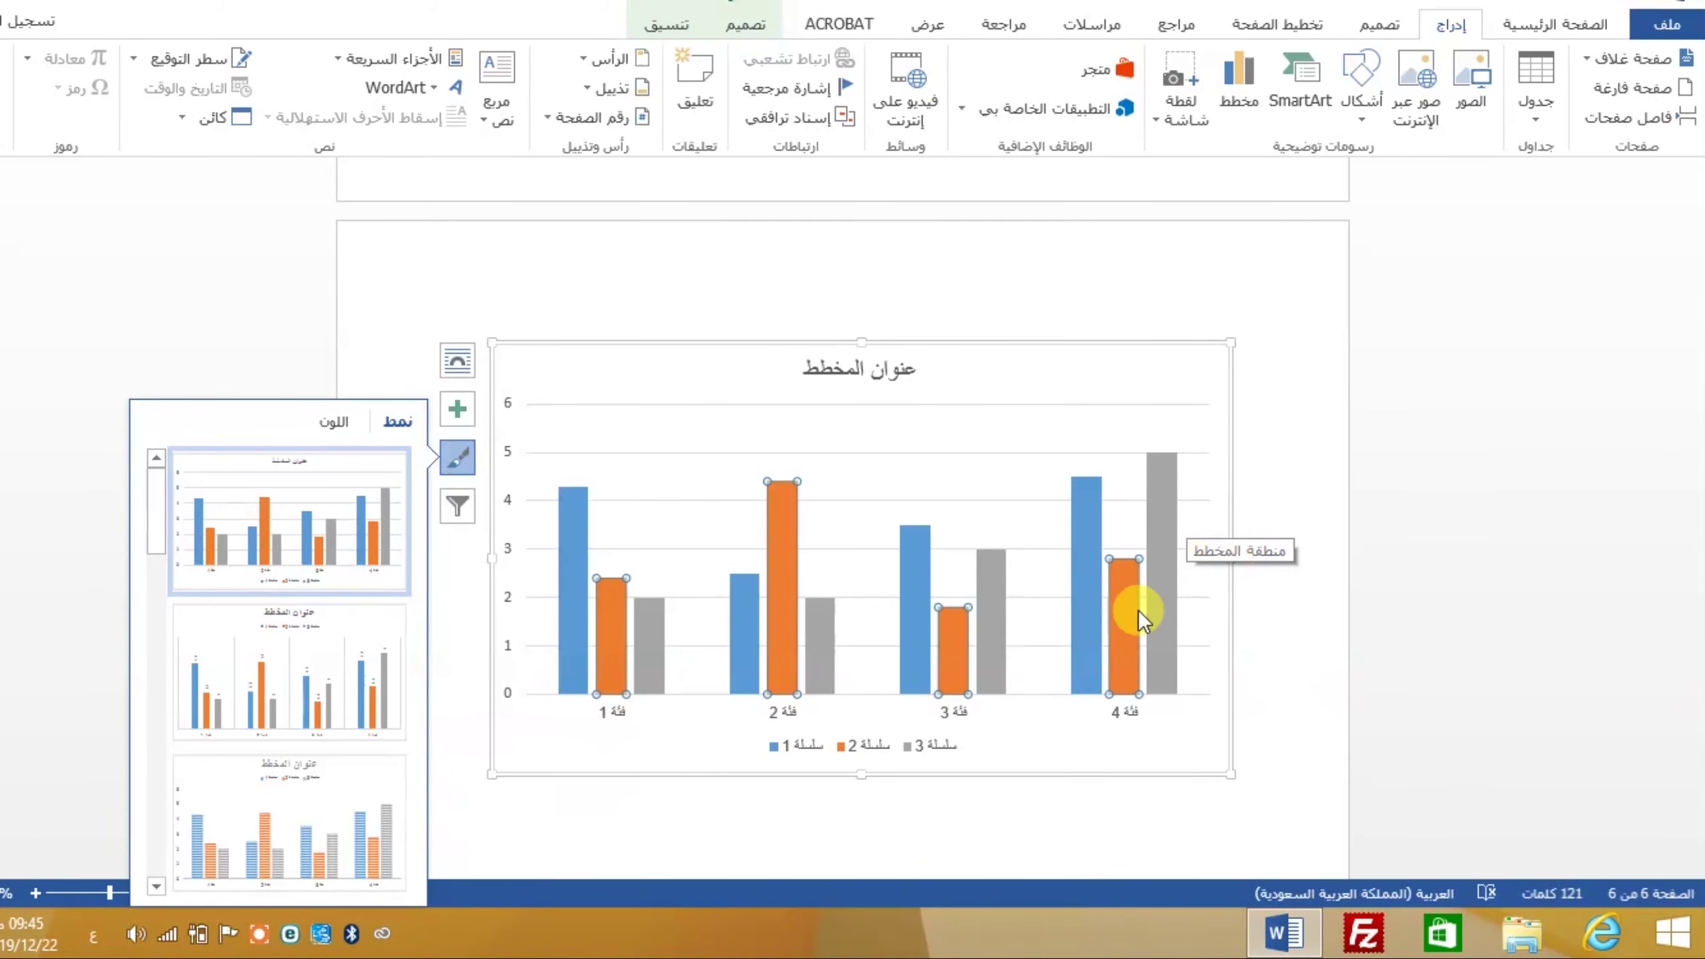
{"action": "scroll", "coordinate": [1000, 641], "scroll_direction": "down", "scroll_amount": 2}
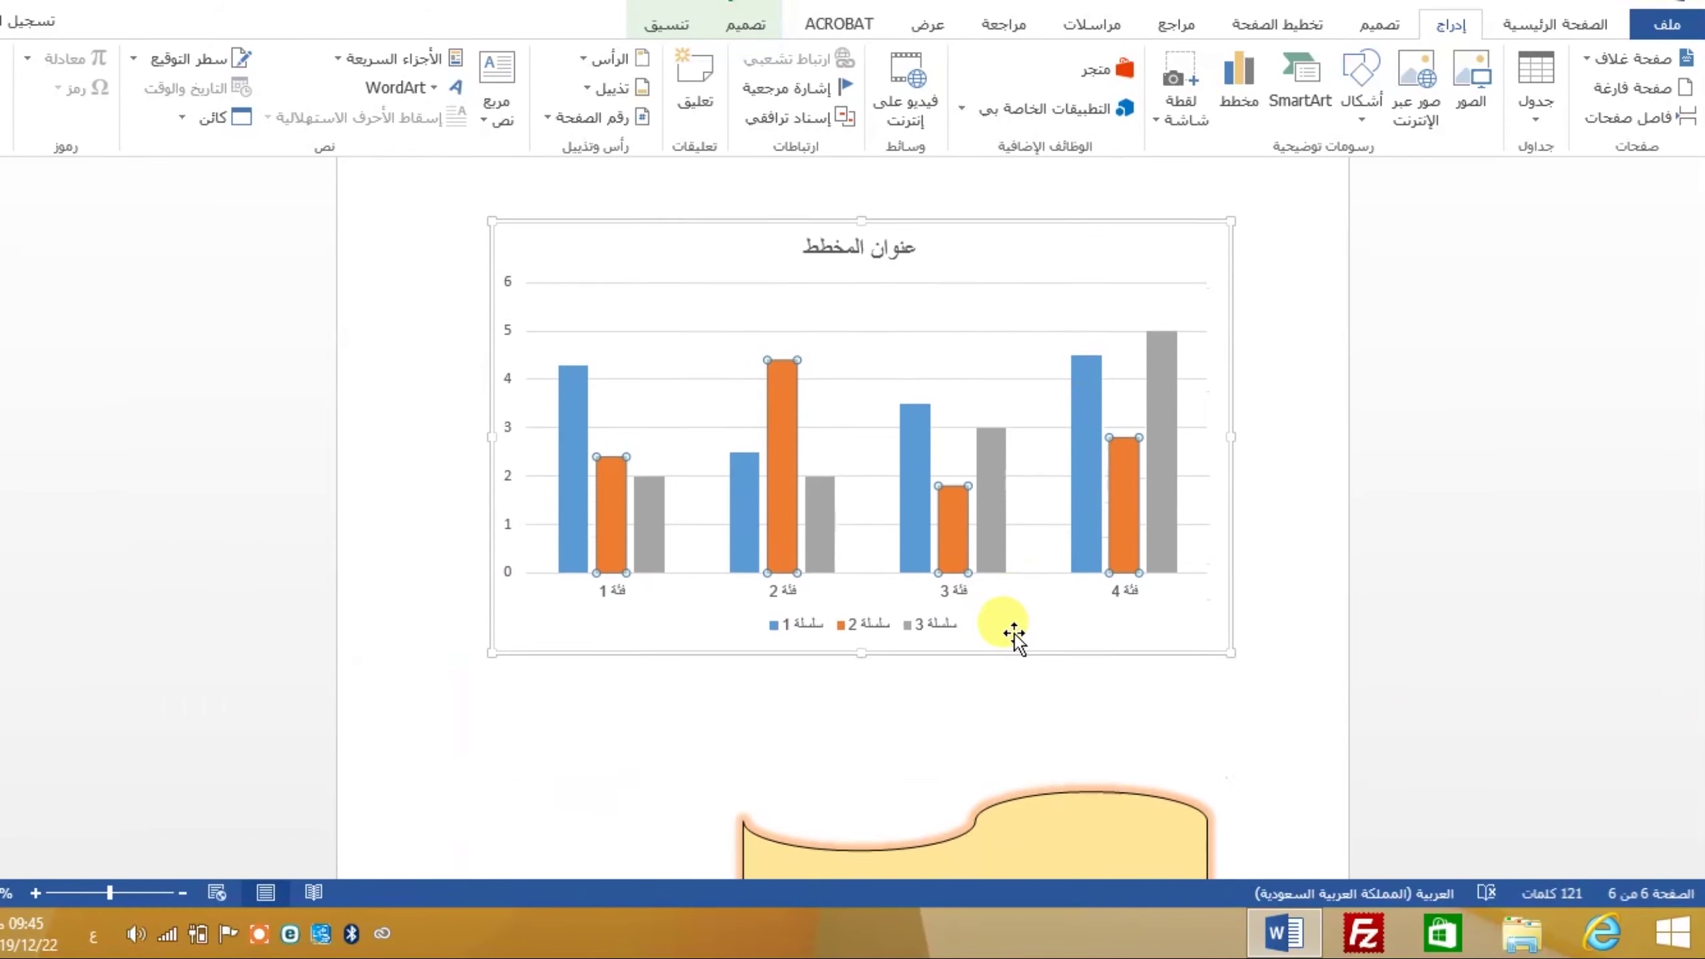
{"action": "scroll", "coordinate": [1276, 464], "scroll_direction": "down", "scroll_amount": 3}
{"action": "scroll", "coordinate": [1263, 480], "scroll_direction": "down", "scroll_amount": 5}
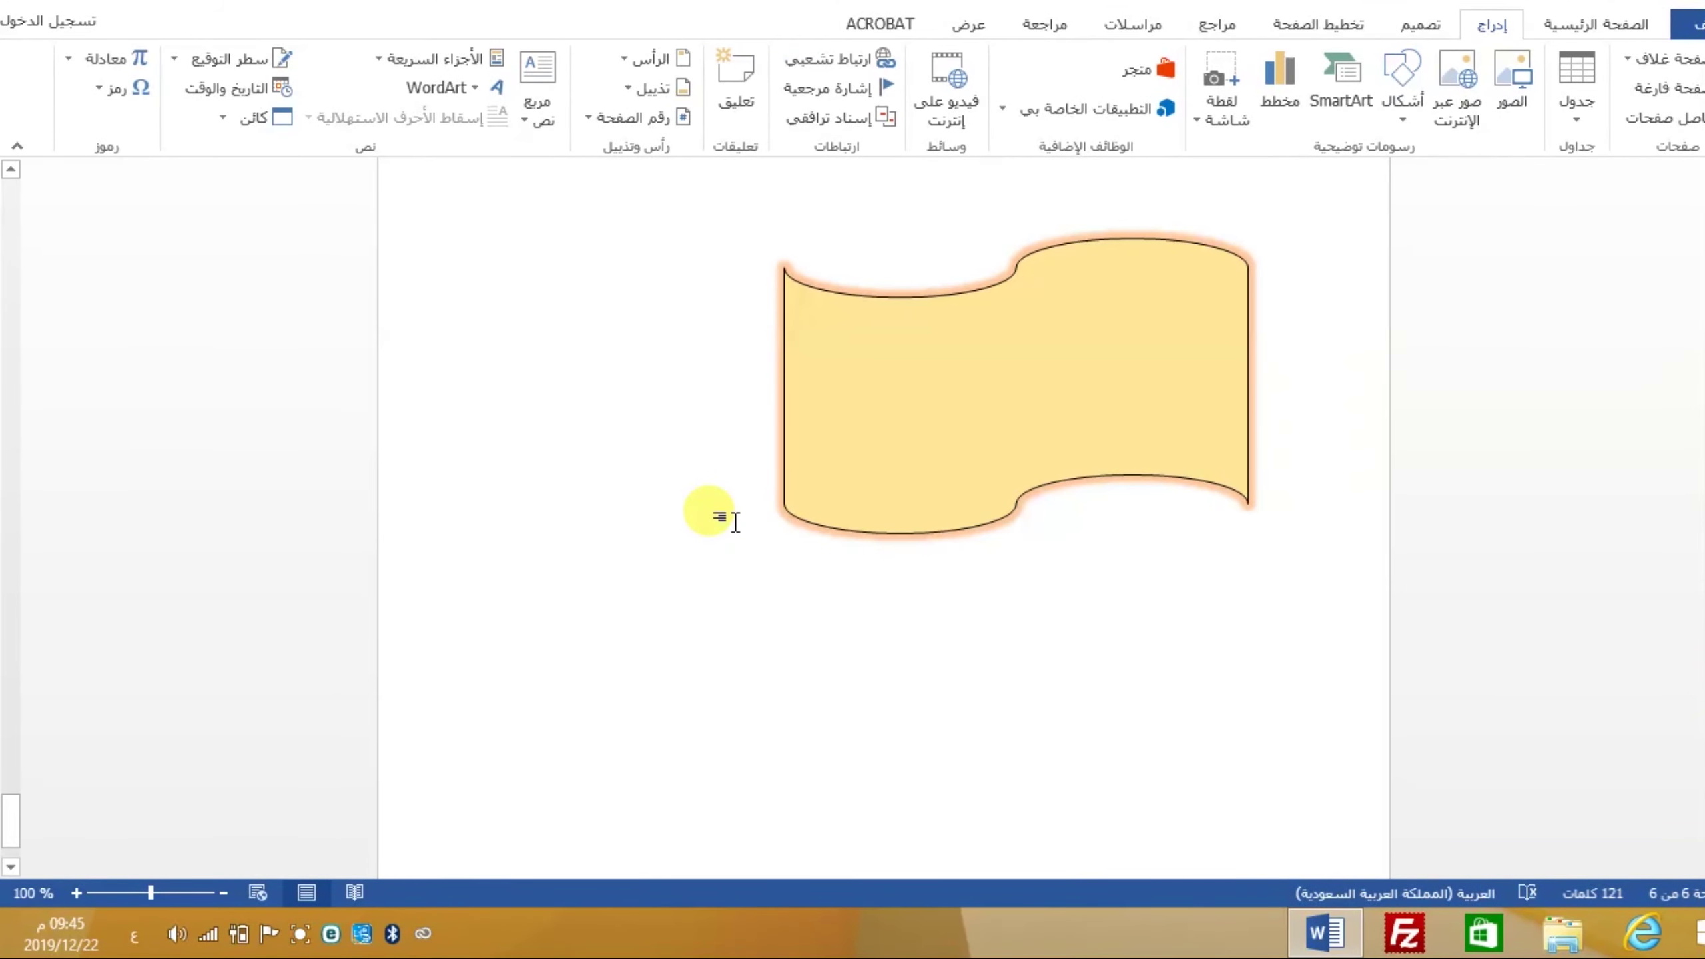
{"action": "scroll", "coordinate": [735, 522], "scroll_direction": "up", "scroll_amount": 3}
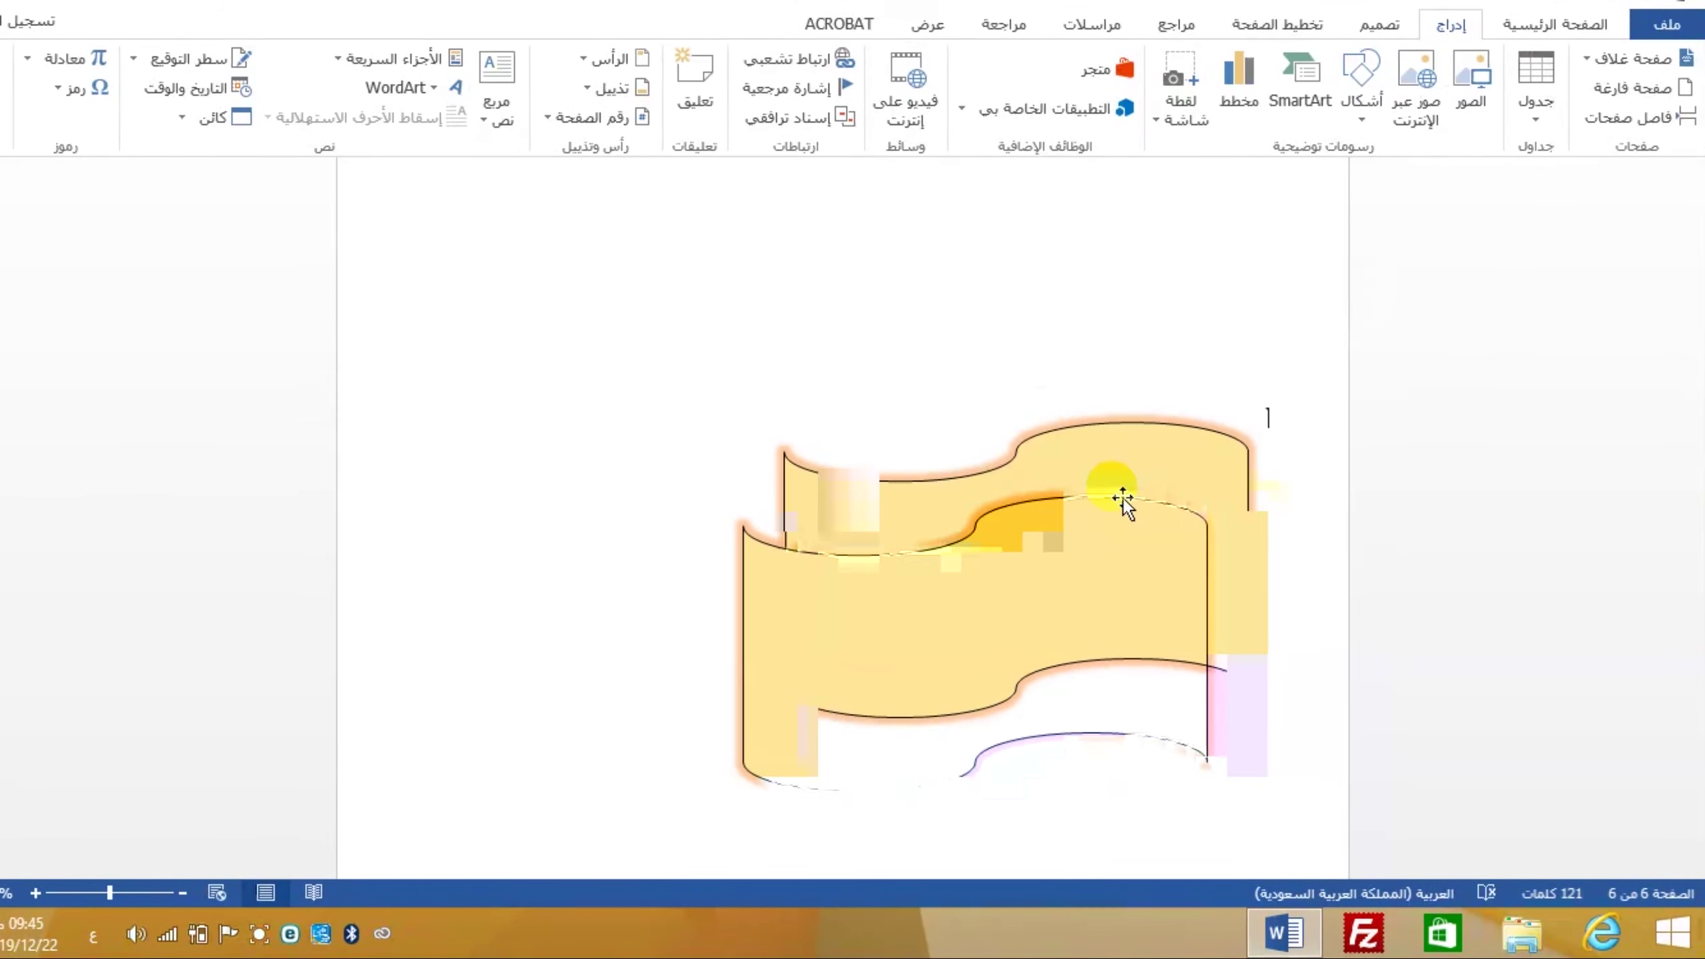
{"action": "scroll", "coordinate": [1260, 320], "scroll_direction": "up", "scroll_amount": 2}
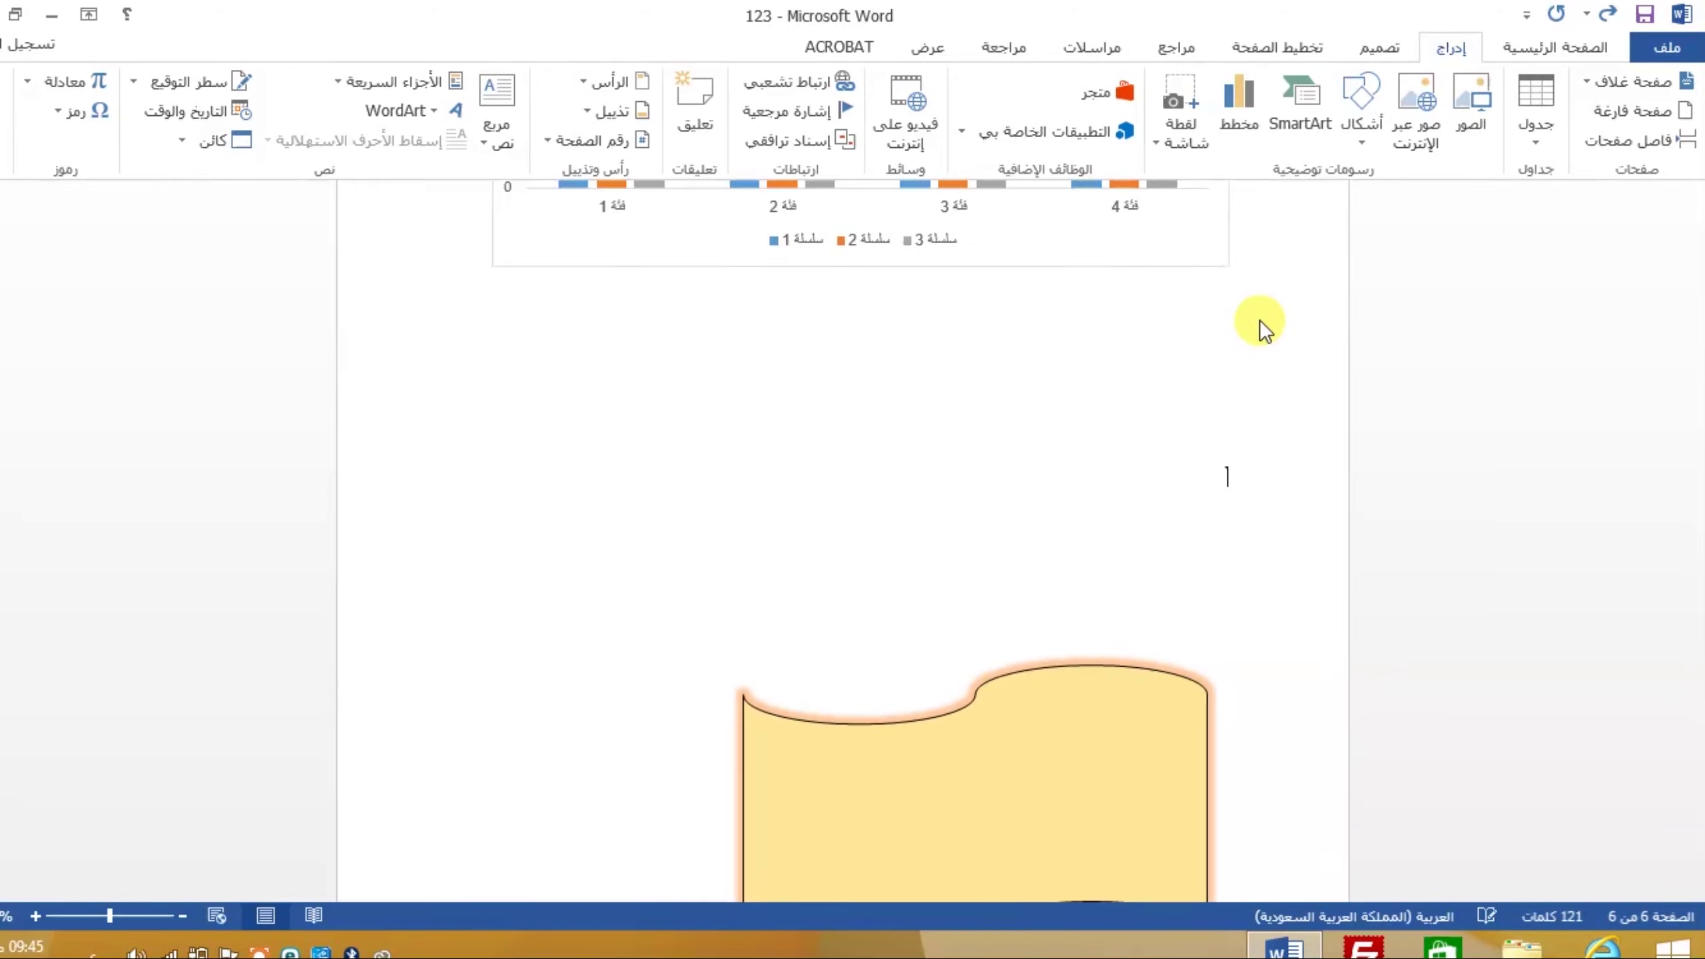
{"action": "scroll", "coordinate": [1260, 320], "scroll_direction": "up", "scroll_amount": 2}
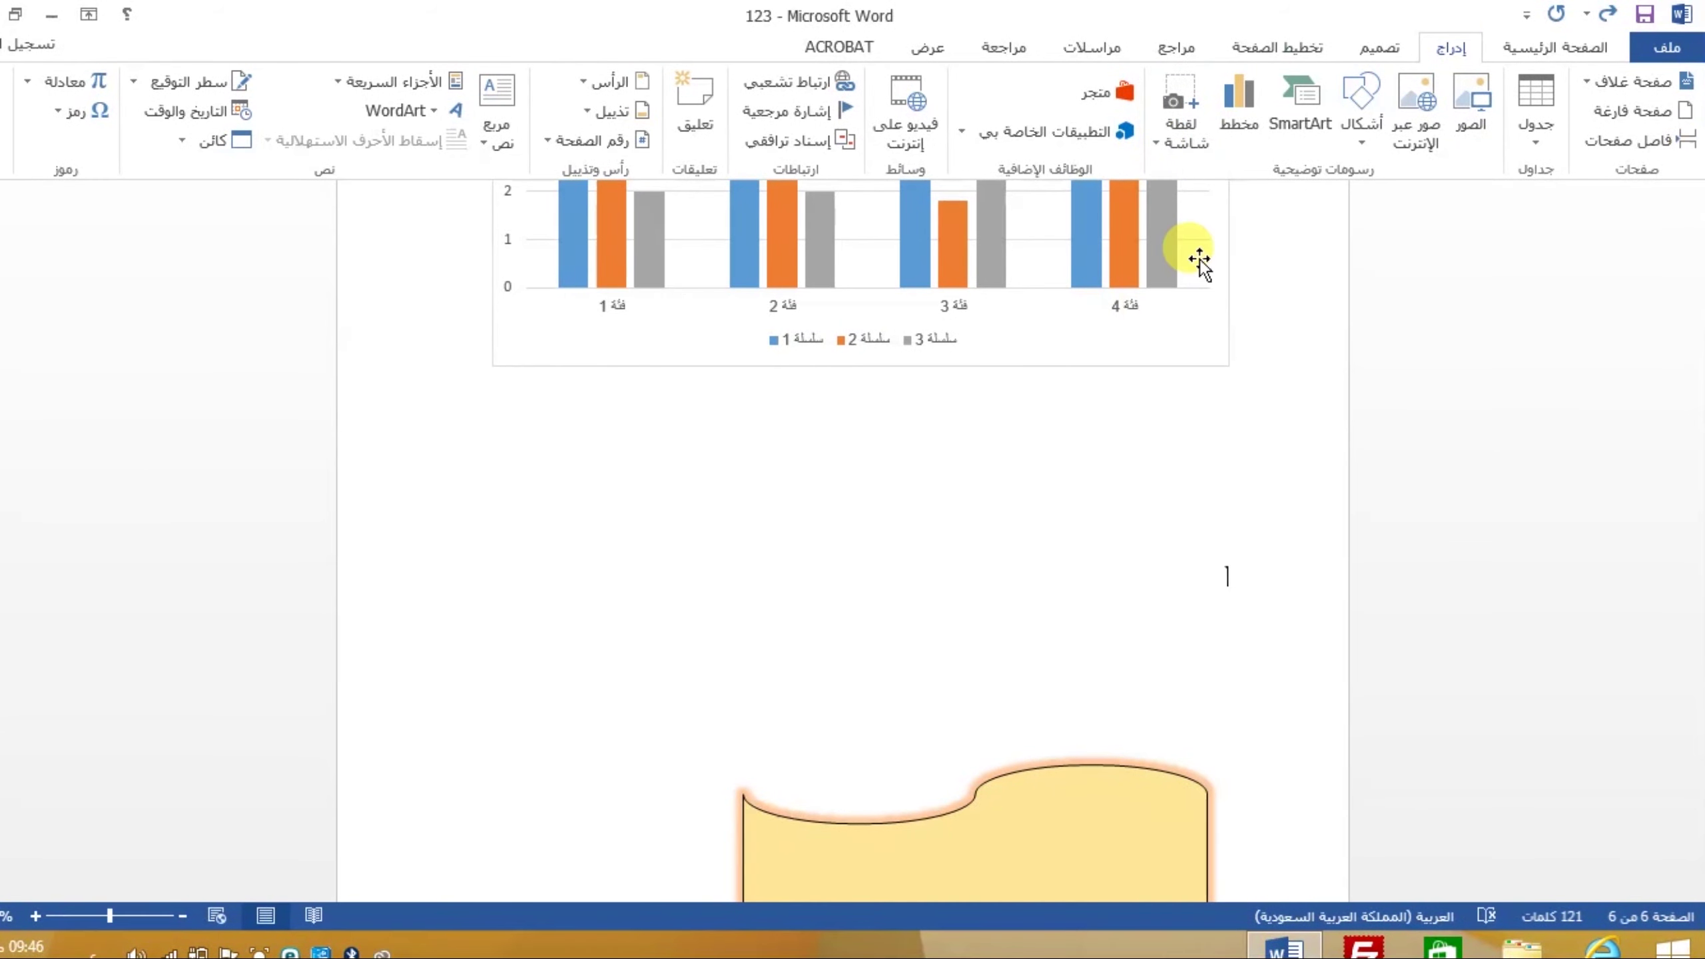
- Insert a Screen Clipping of the desktop icon area below the column chart
{"action": "left_click", "coordinate": [1173, 112]}
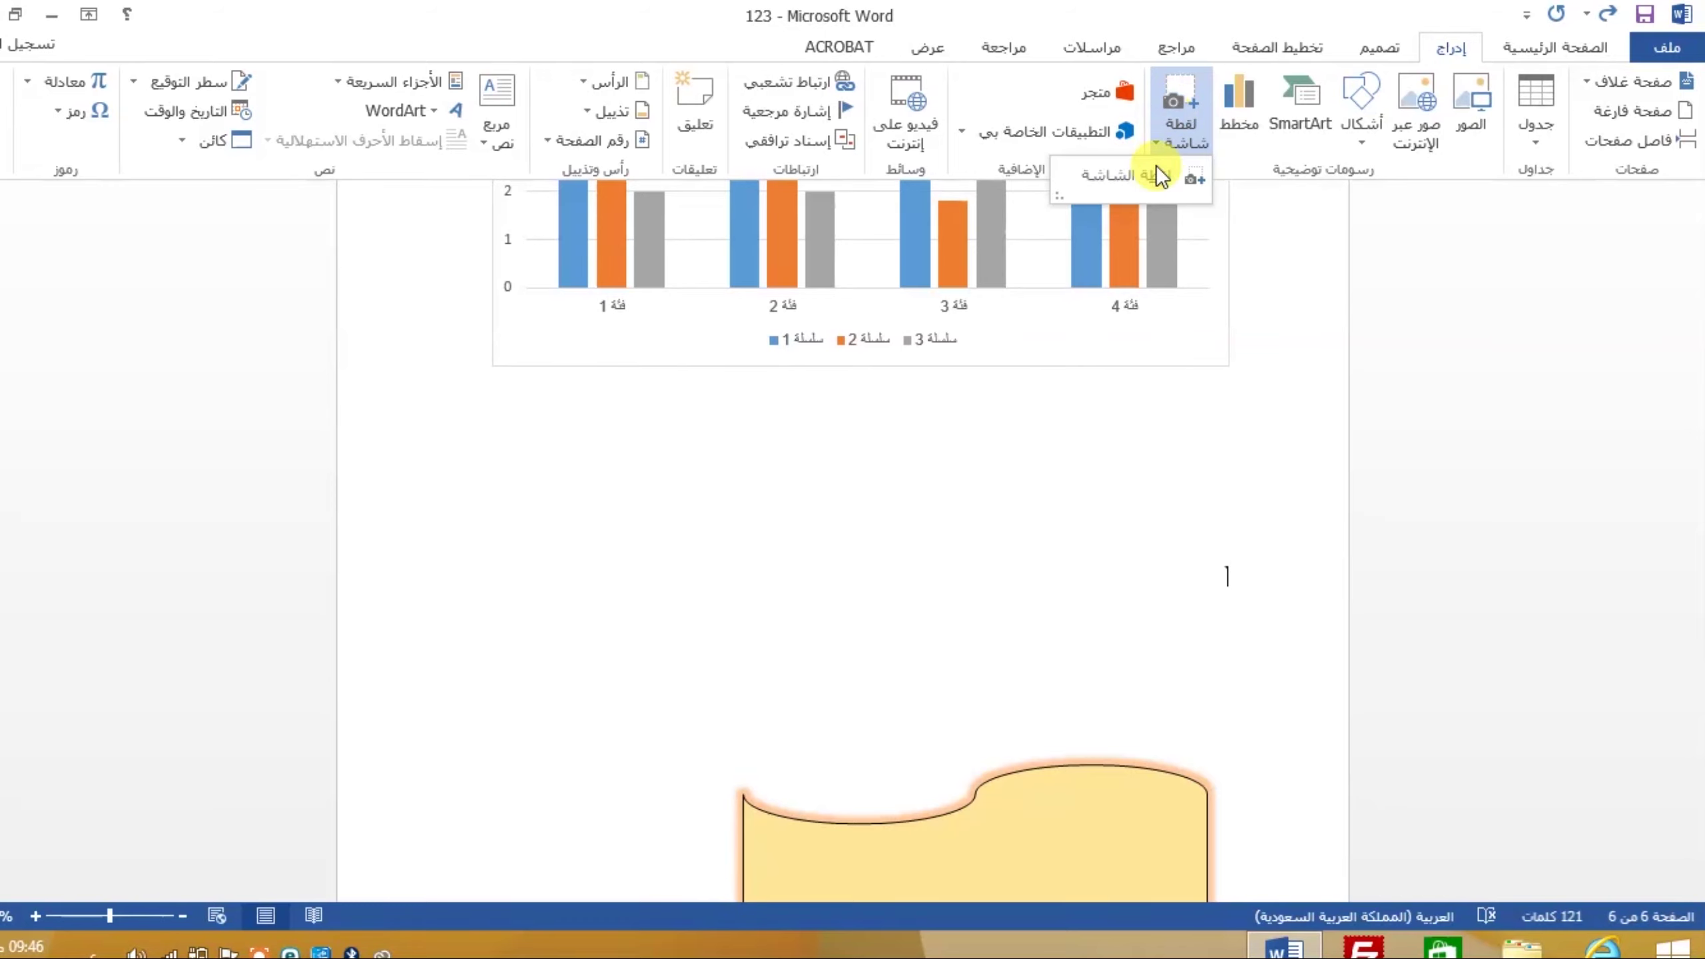
{"action": "left_click", "coordinate": [1127, 179]}
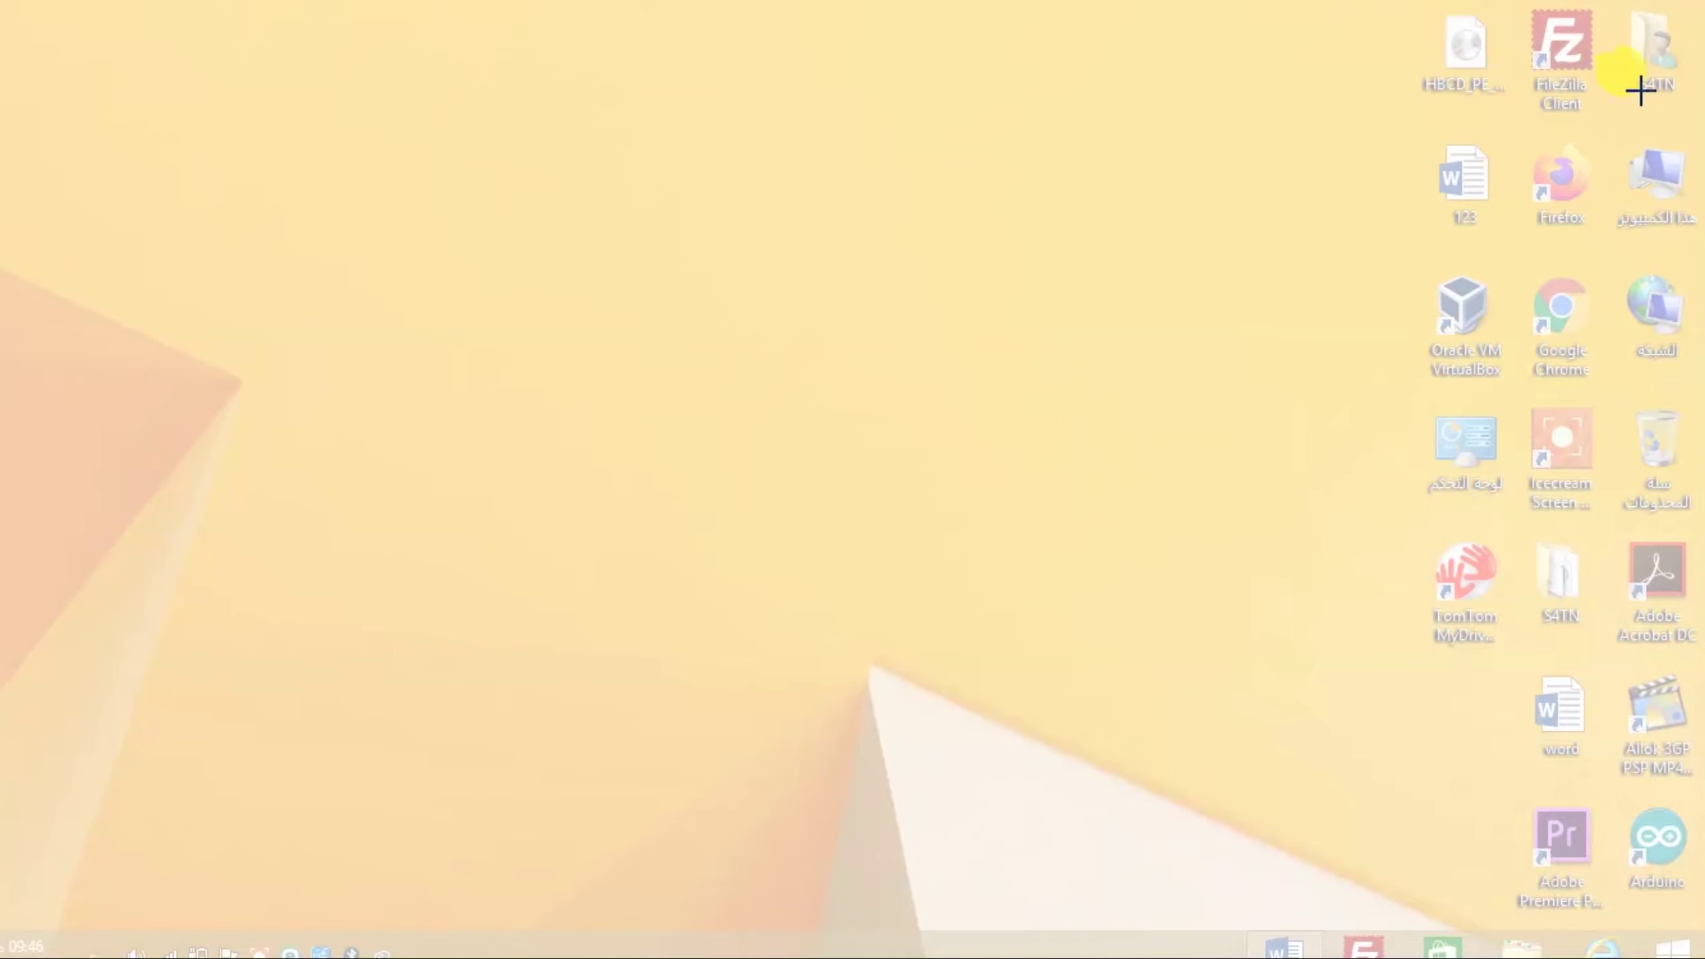
{"action": "mouse_move", "coordinate": [1689, 19]}
{"action": "left_mouse_down"}
{"action": "mouse_move", "coordinate": [1411, 362]}
{"action": "mouse_move", "coordinate": [1313, 533]}
{"action": "mouse_move", "coordinate": [1260, 689]}
{"action": "mouse_move", "coordinate": [1253, 630]}
{"action": "mouse_move", "coordinate": [1305, 635]}
{"action": "mouse_move", "coordinate": [735, 701]}
{"action": "mouse_move", "coordinate": [550, 635]}
{"action": "left_mouse_up"}
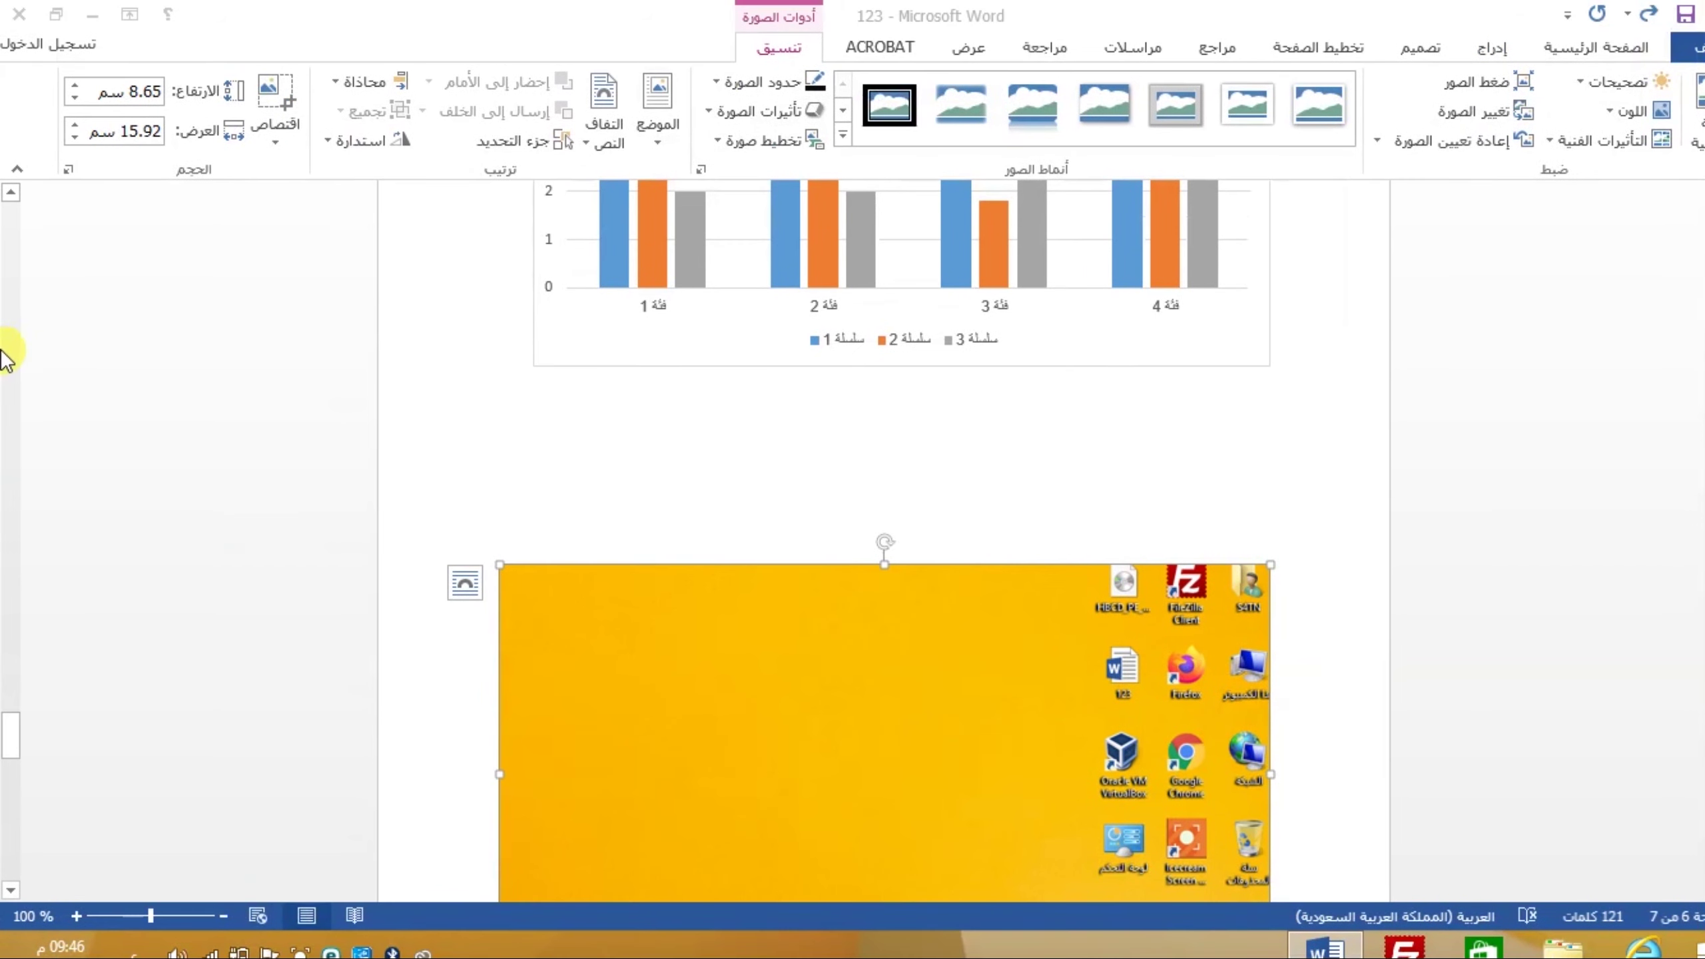
{"action": "mouse_move", "coordinate": [11, 708]}
{"action": "left_mouse_down"}
{"action": "mouse_move", "coordinate": [13, 749]}
{"action": "mouse_move", "coordinate": [15, 699]}
{"action": "left_mouse_up"}
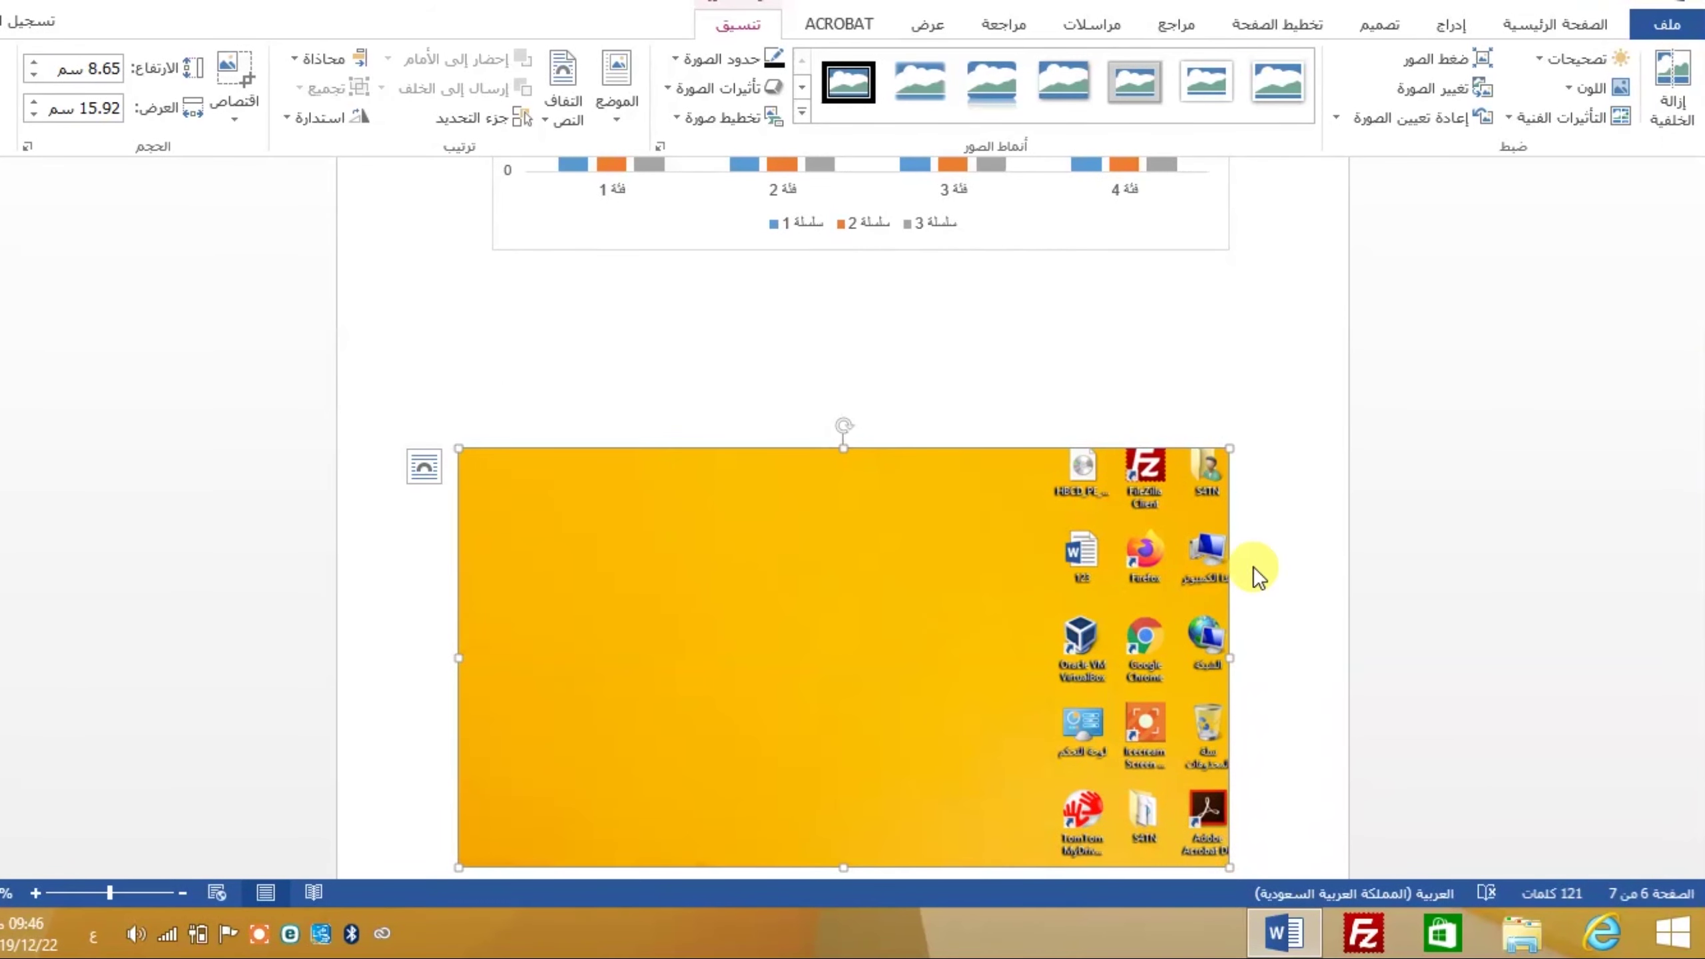
{"action": "scroll", "coordinate": [1250, 491], "scroll_direction": "down", "scroll_amount": 2}
{"action": "scroll", "coordinate": [1249, 493], "scroll_direction": "down", "scroll_amount": 2}
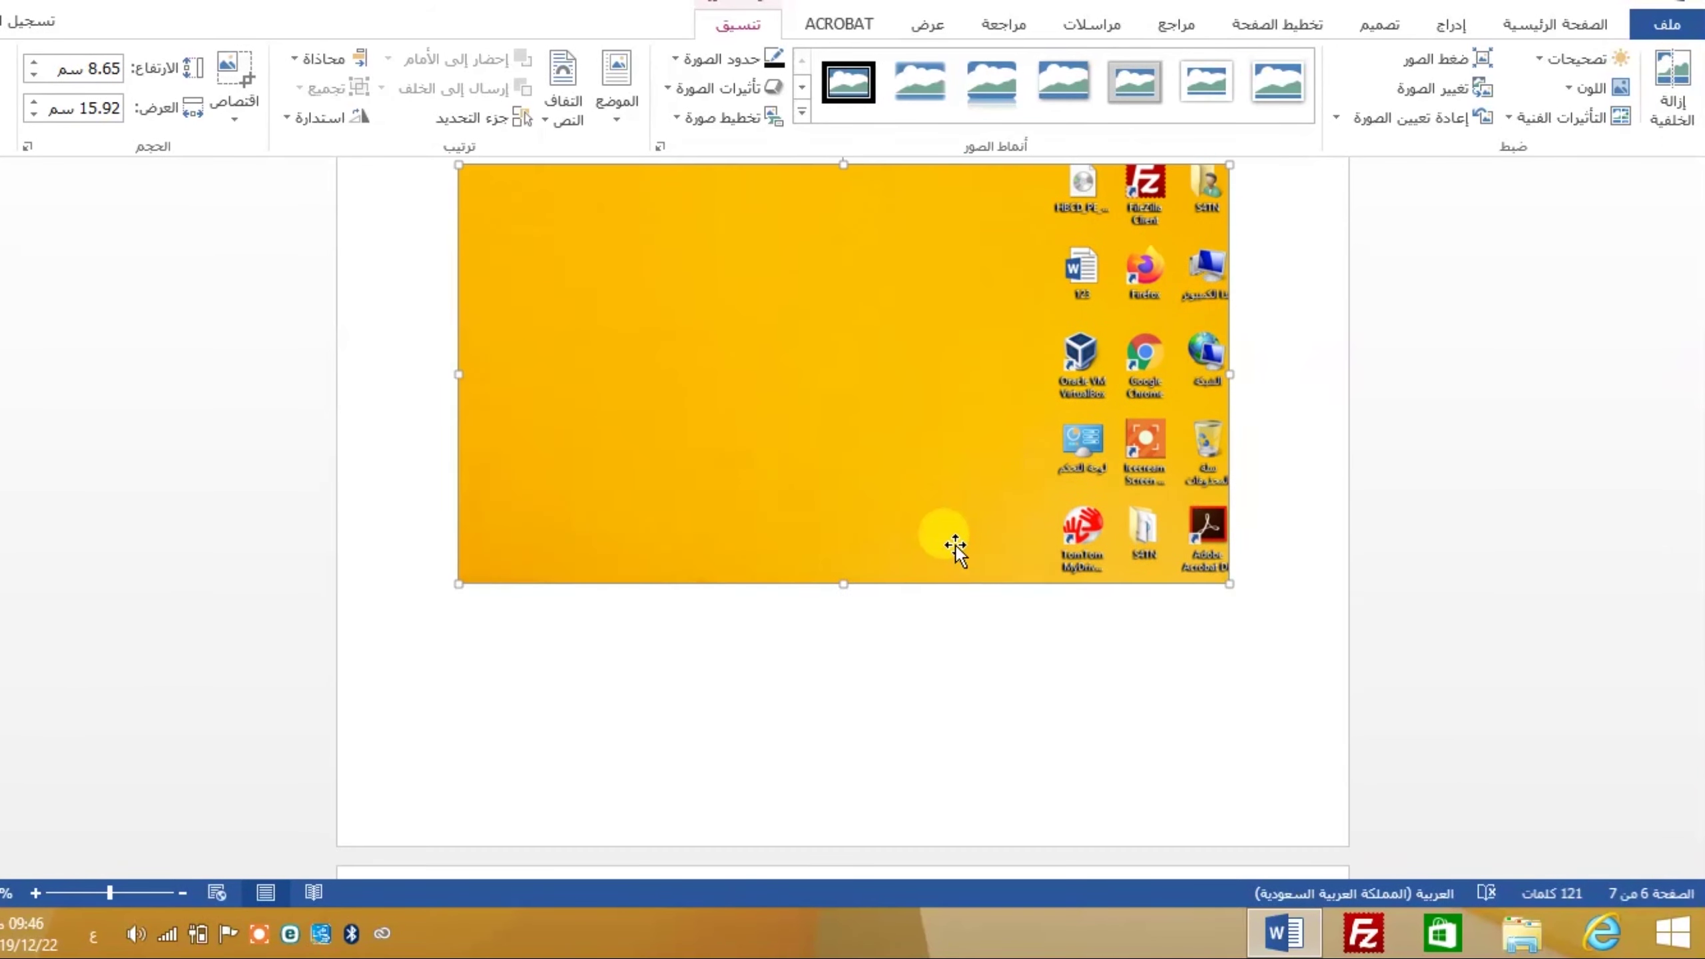
- Add an empty line below the screenshot
{"action": "left_click", "coordinate": [484, 576]}
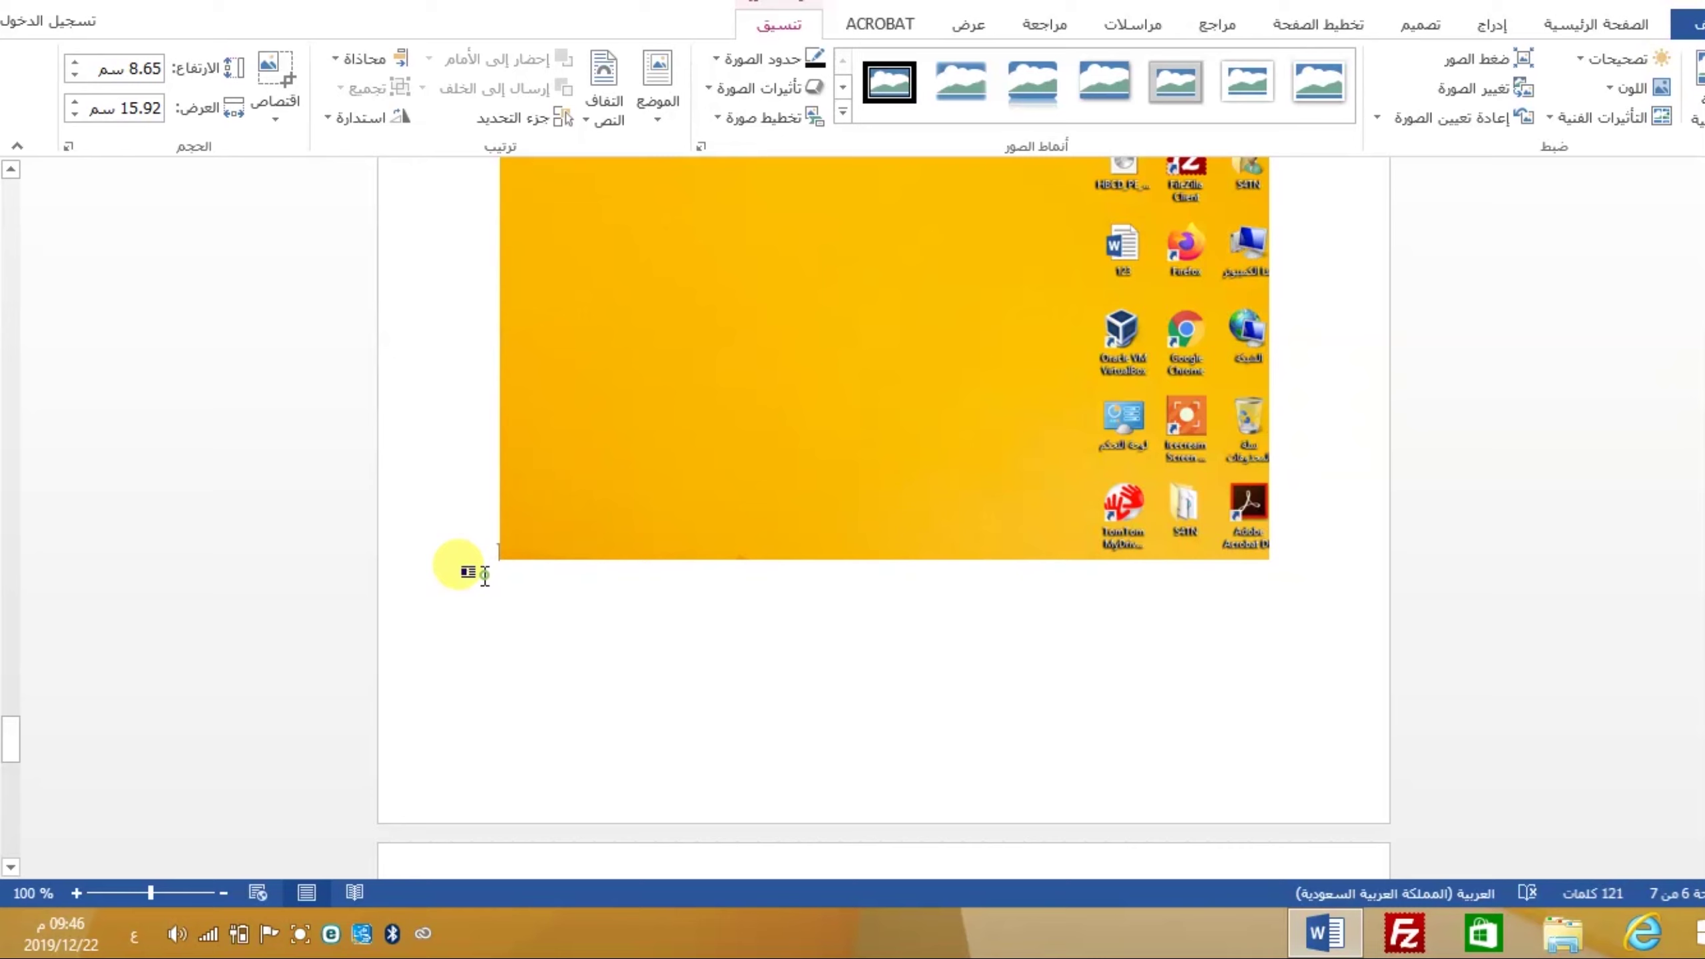
{"action": "key", "text": "Return"}
{"action": "key", "text": "Return"}
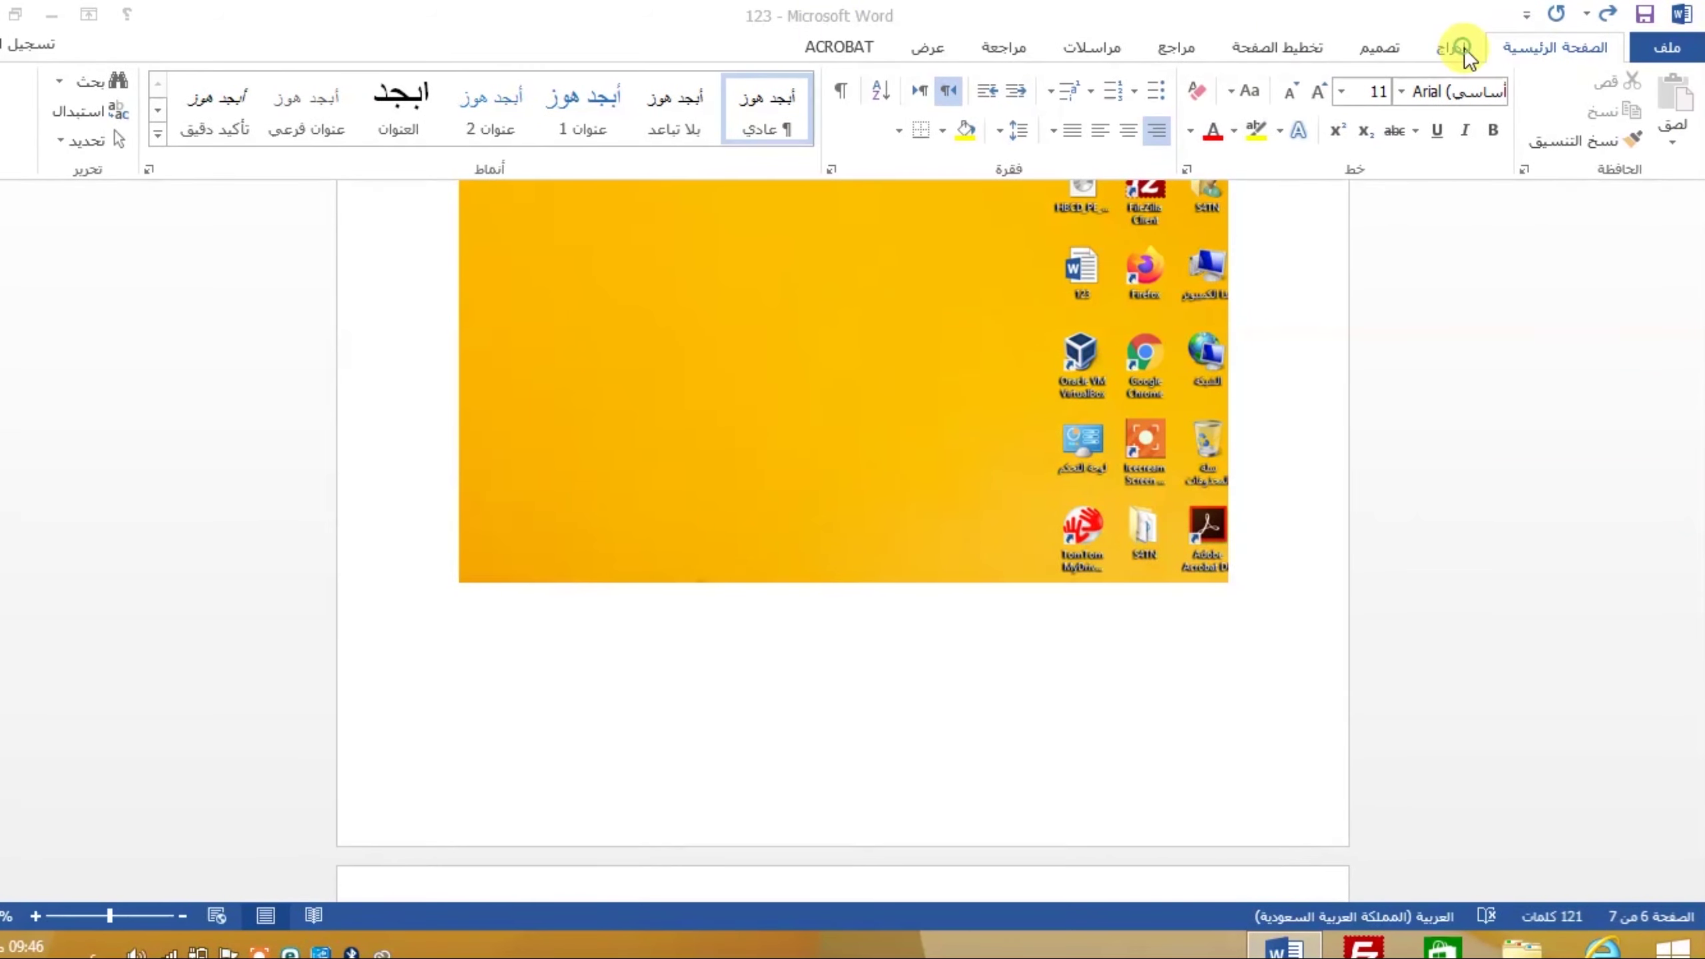
{"action": "left_click", "coordinate": [1457, 49]}
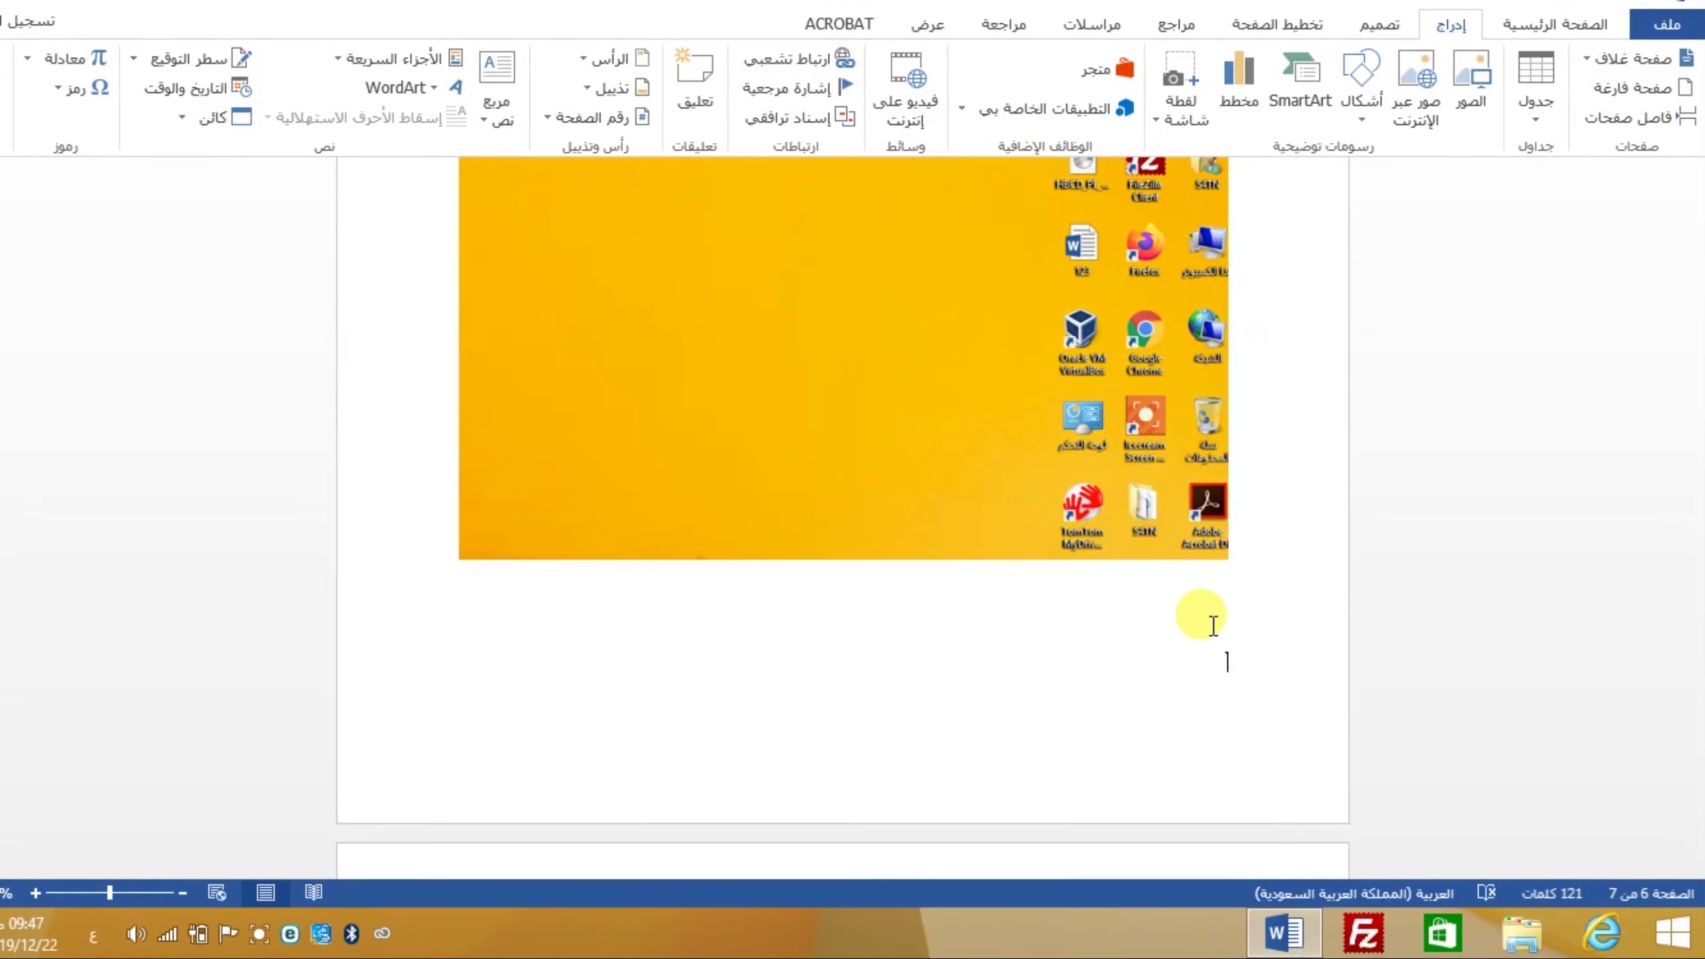
- Open the Online Video insert window from the Insert ribbon
{"action": "left_click", "coordinate": [903, 106]}
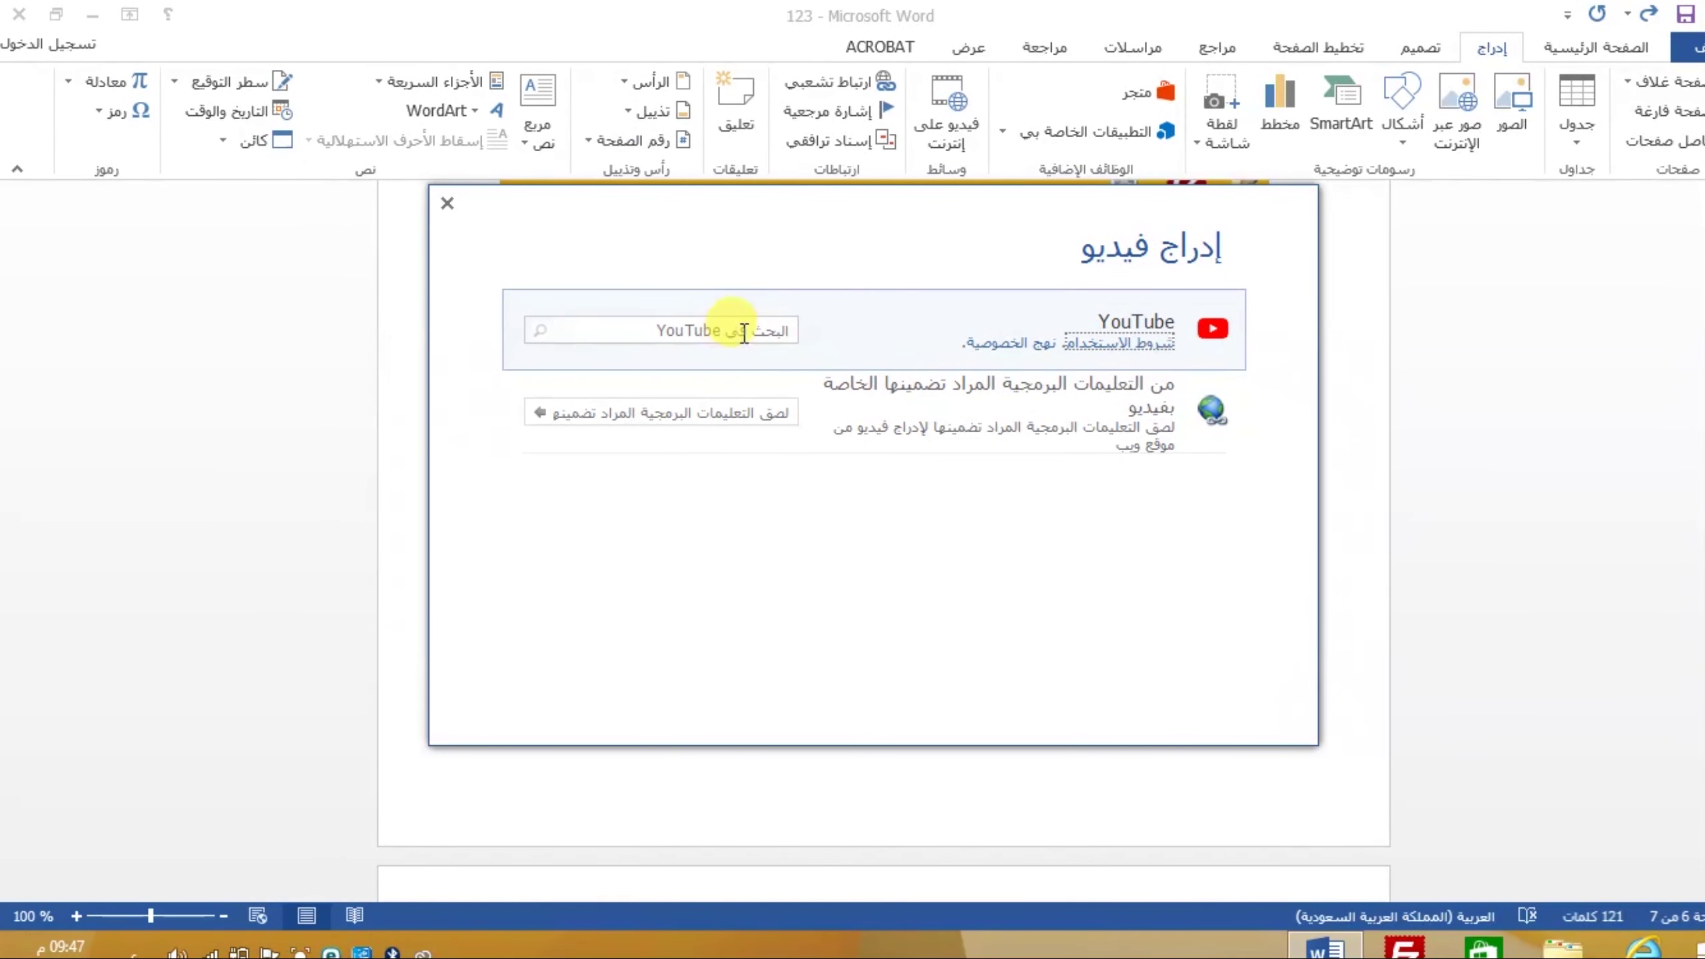
- Search YouTube for 's4tn' and embed the Microsoft Word 2013 basics lesson video
{"action": "left_click", "coordinate": [738, 329]}
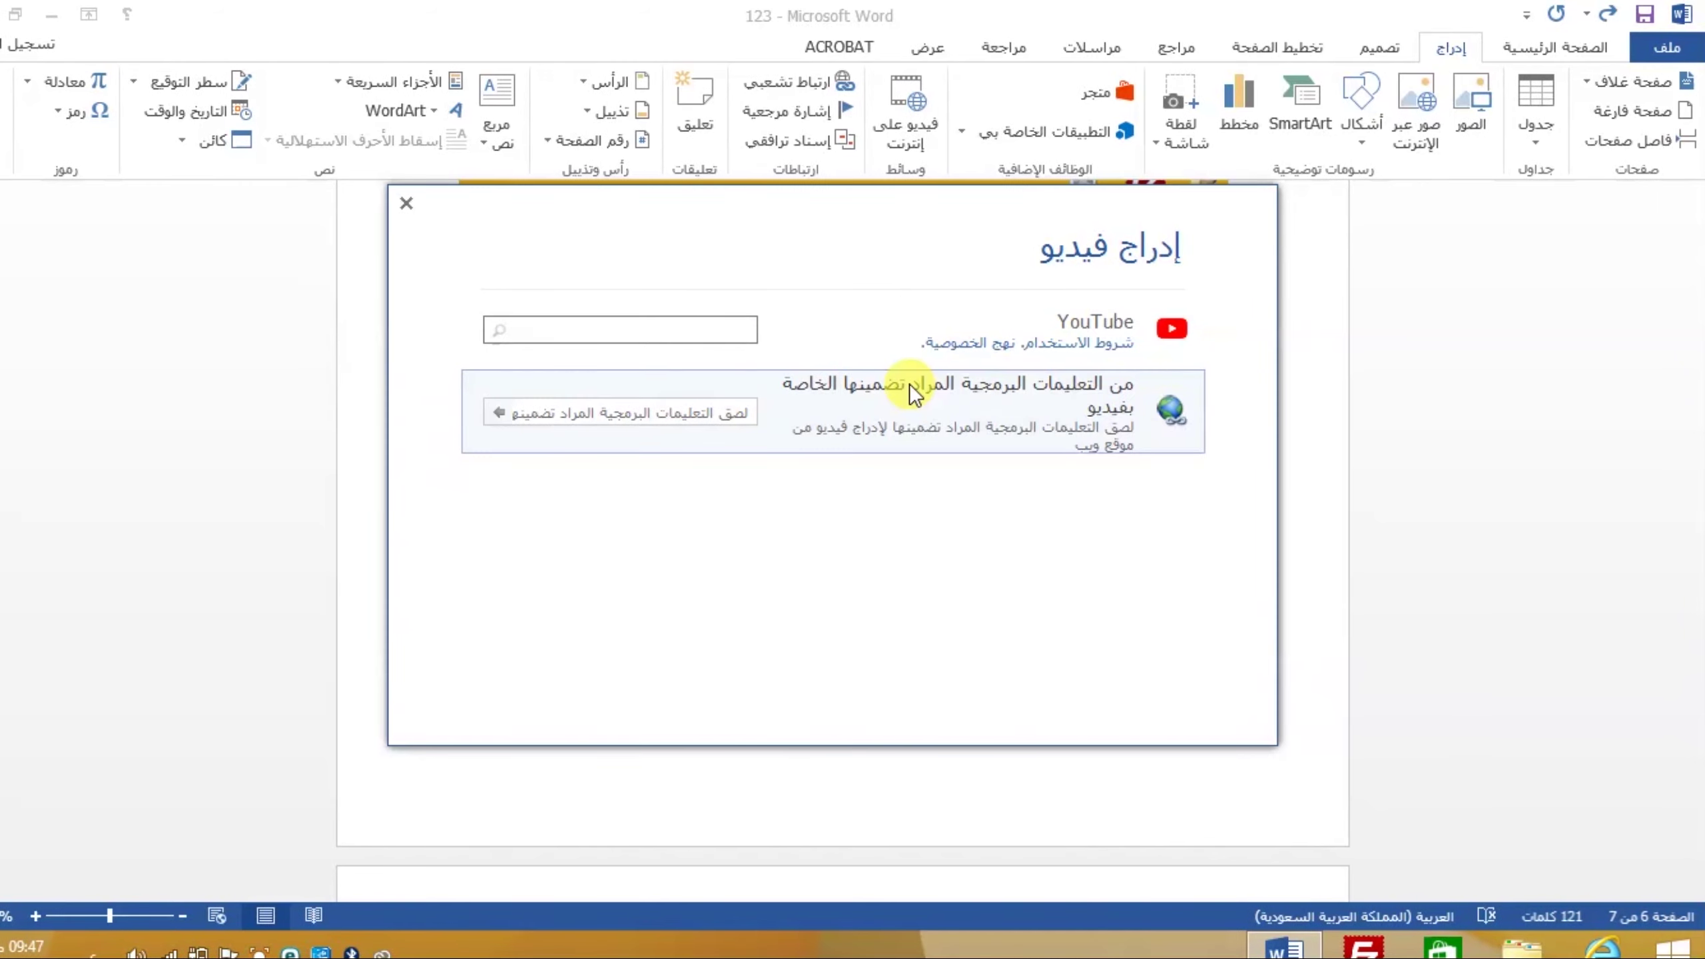
{"action": "type", "text": "ؤ"}
{"action": "key", "text": "BackSpace"}
{"action": "type", "text": "s4tn"}
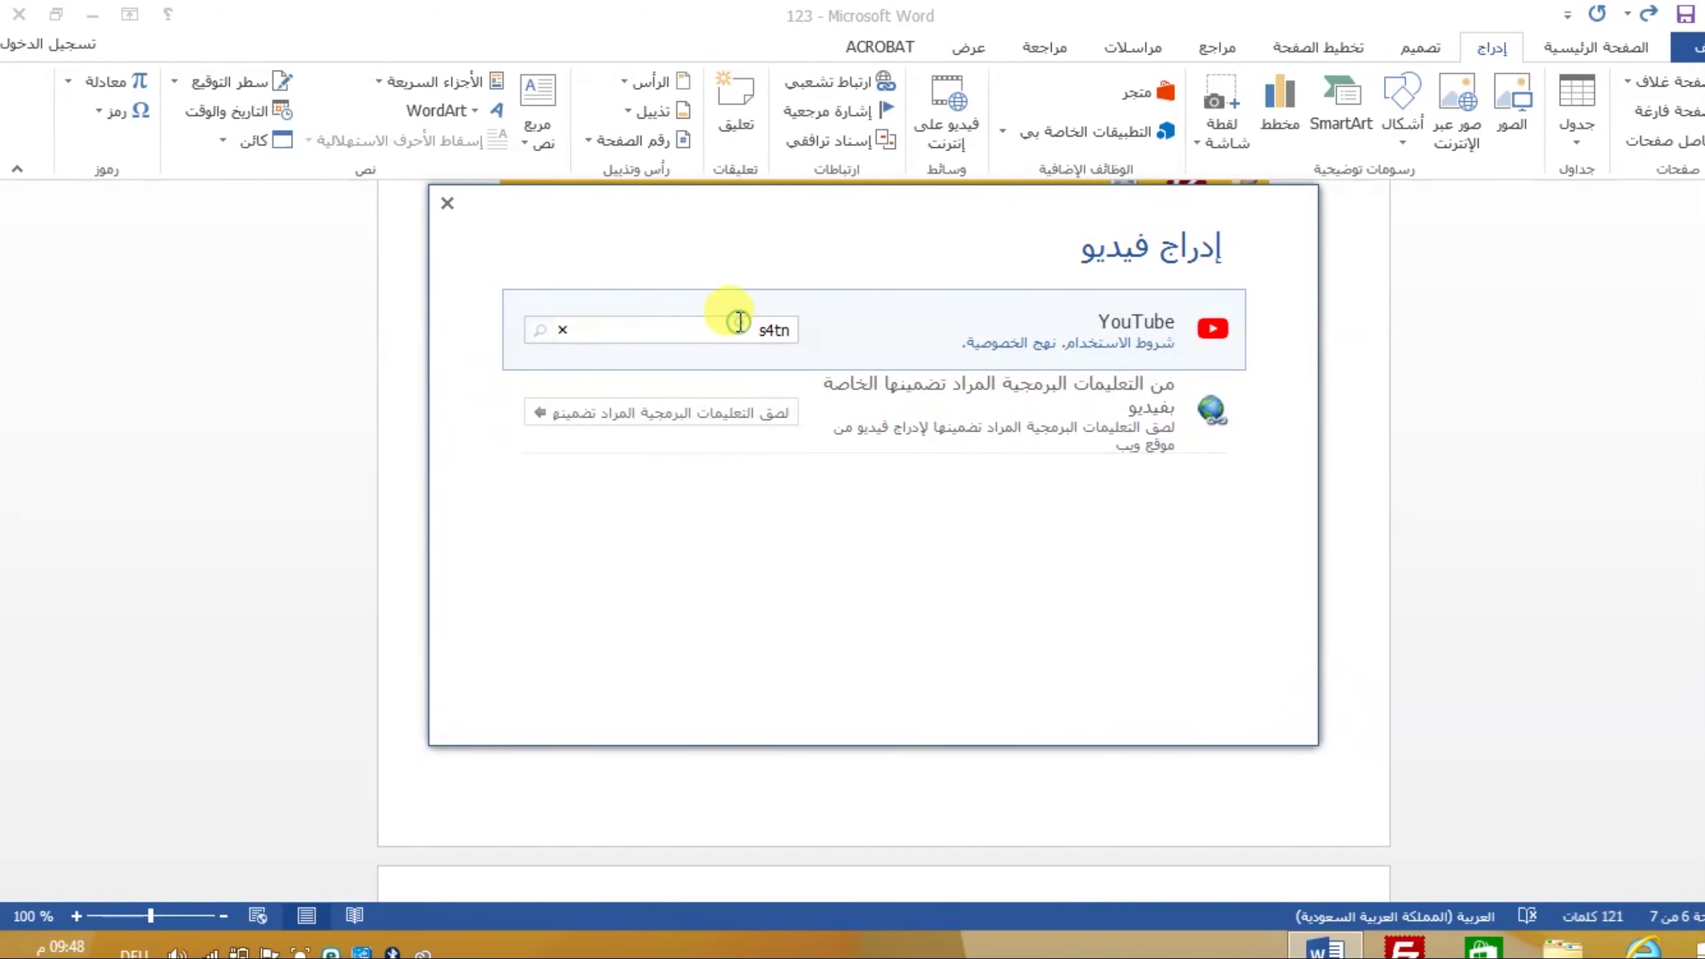
{"action": "left_click", "coordinate": [542, 331]}
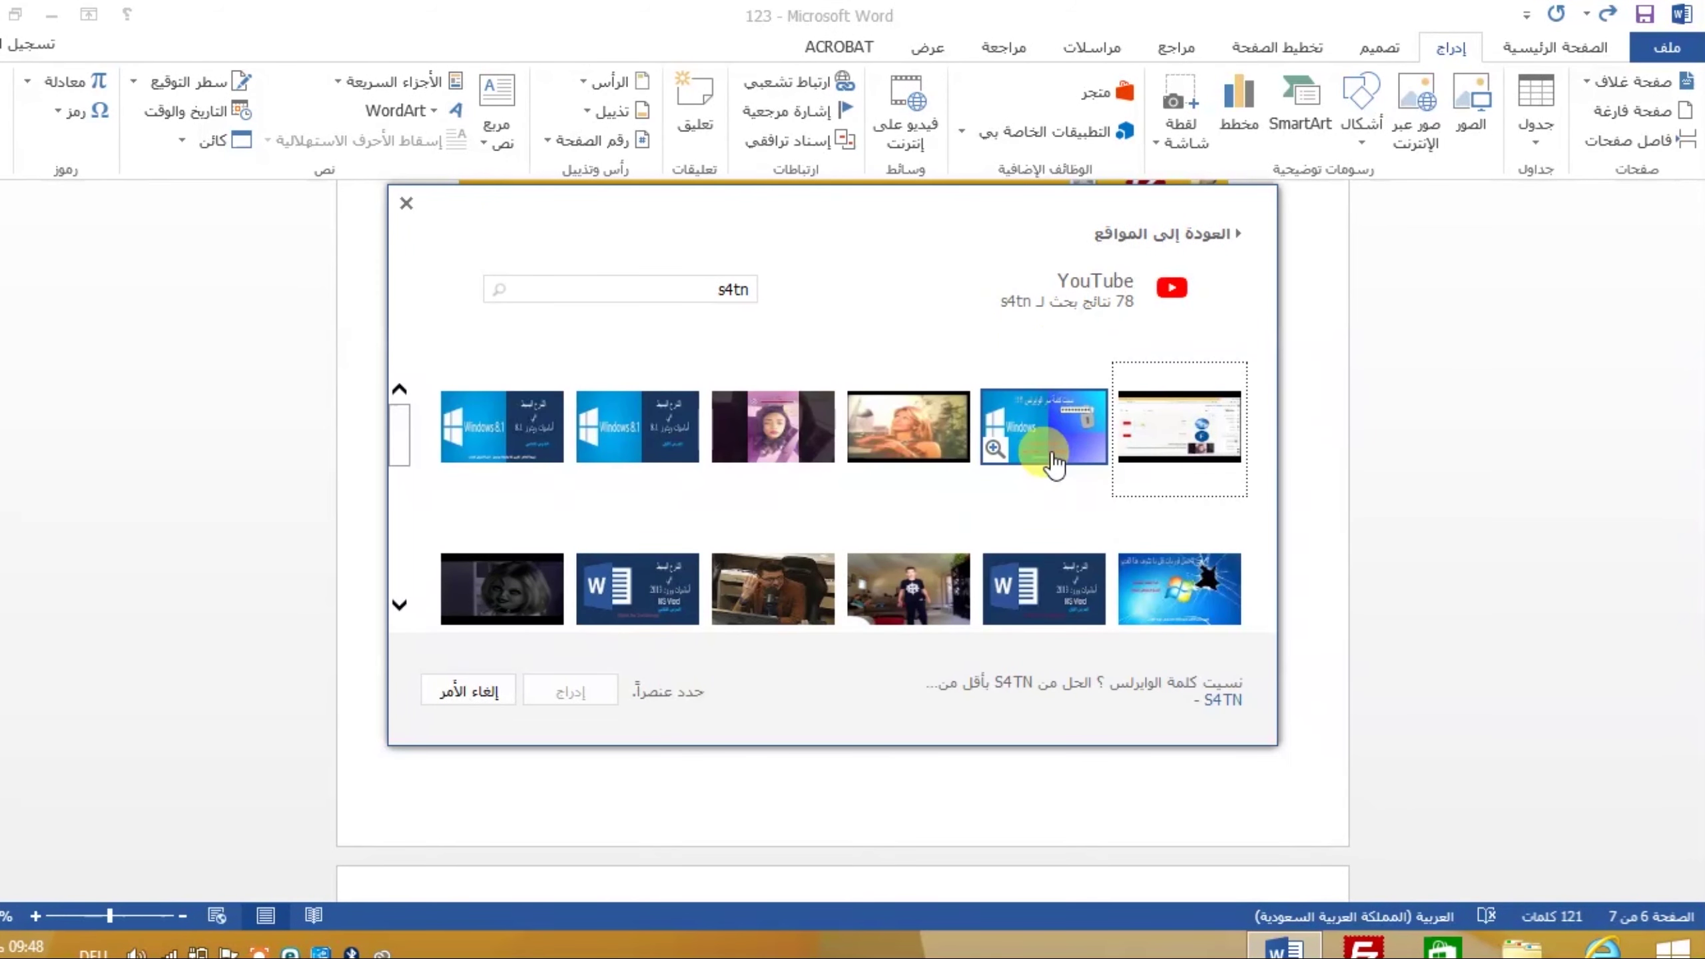
{"action": "mouse_move", "coordinate": [814, 426]}
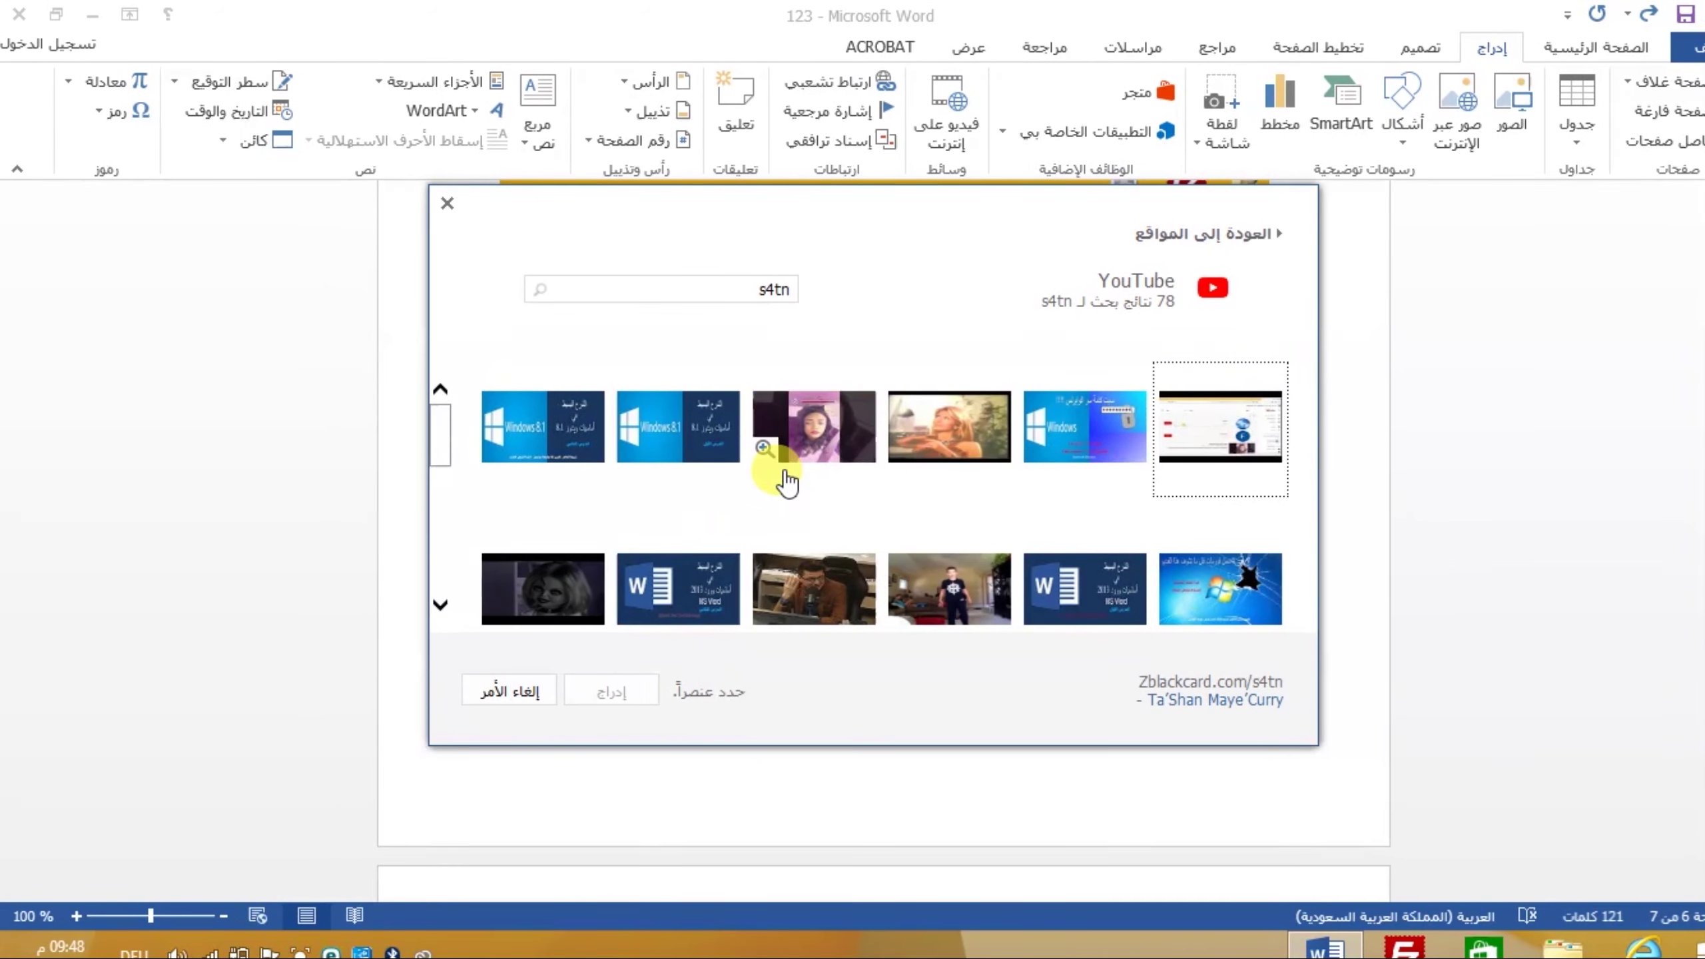
{"action": "left_click", "coordinate": [658, 521]}
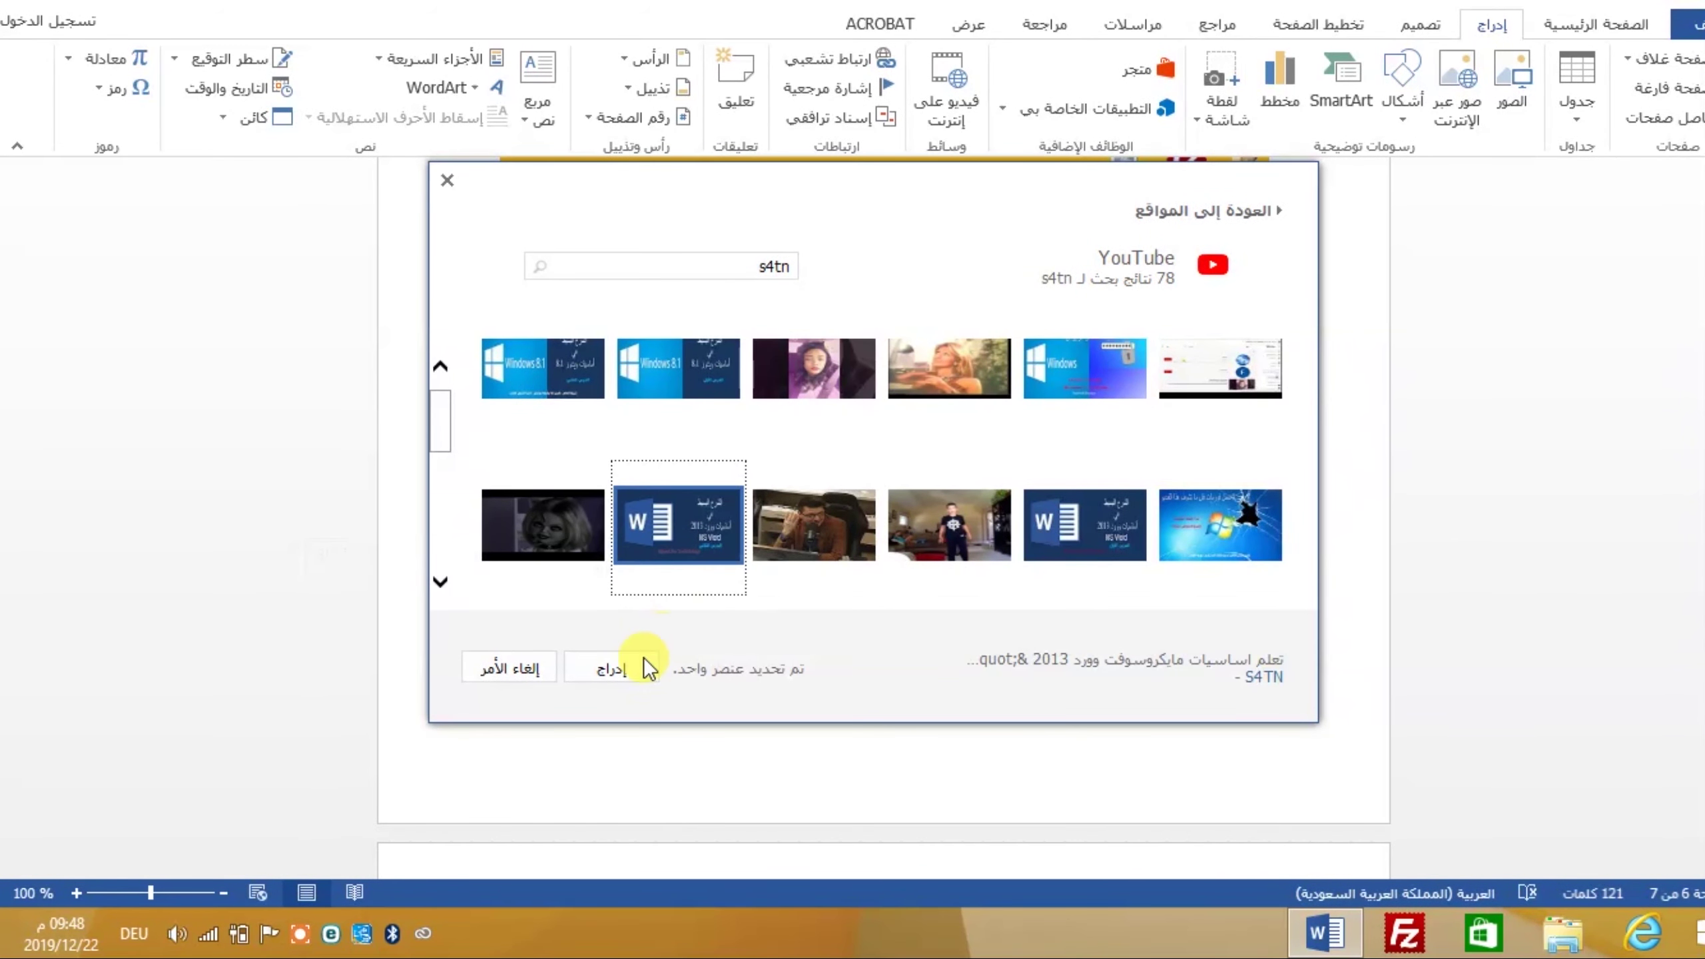
{"action": "left_click", "coordinate": [618, 671]}
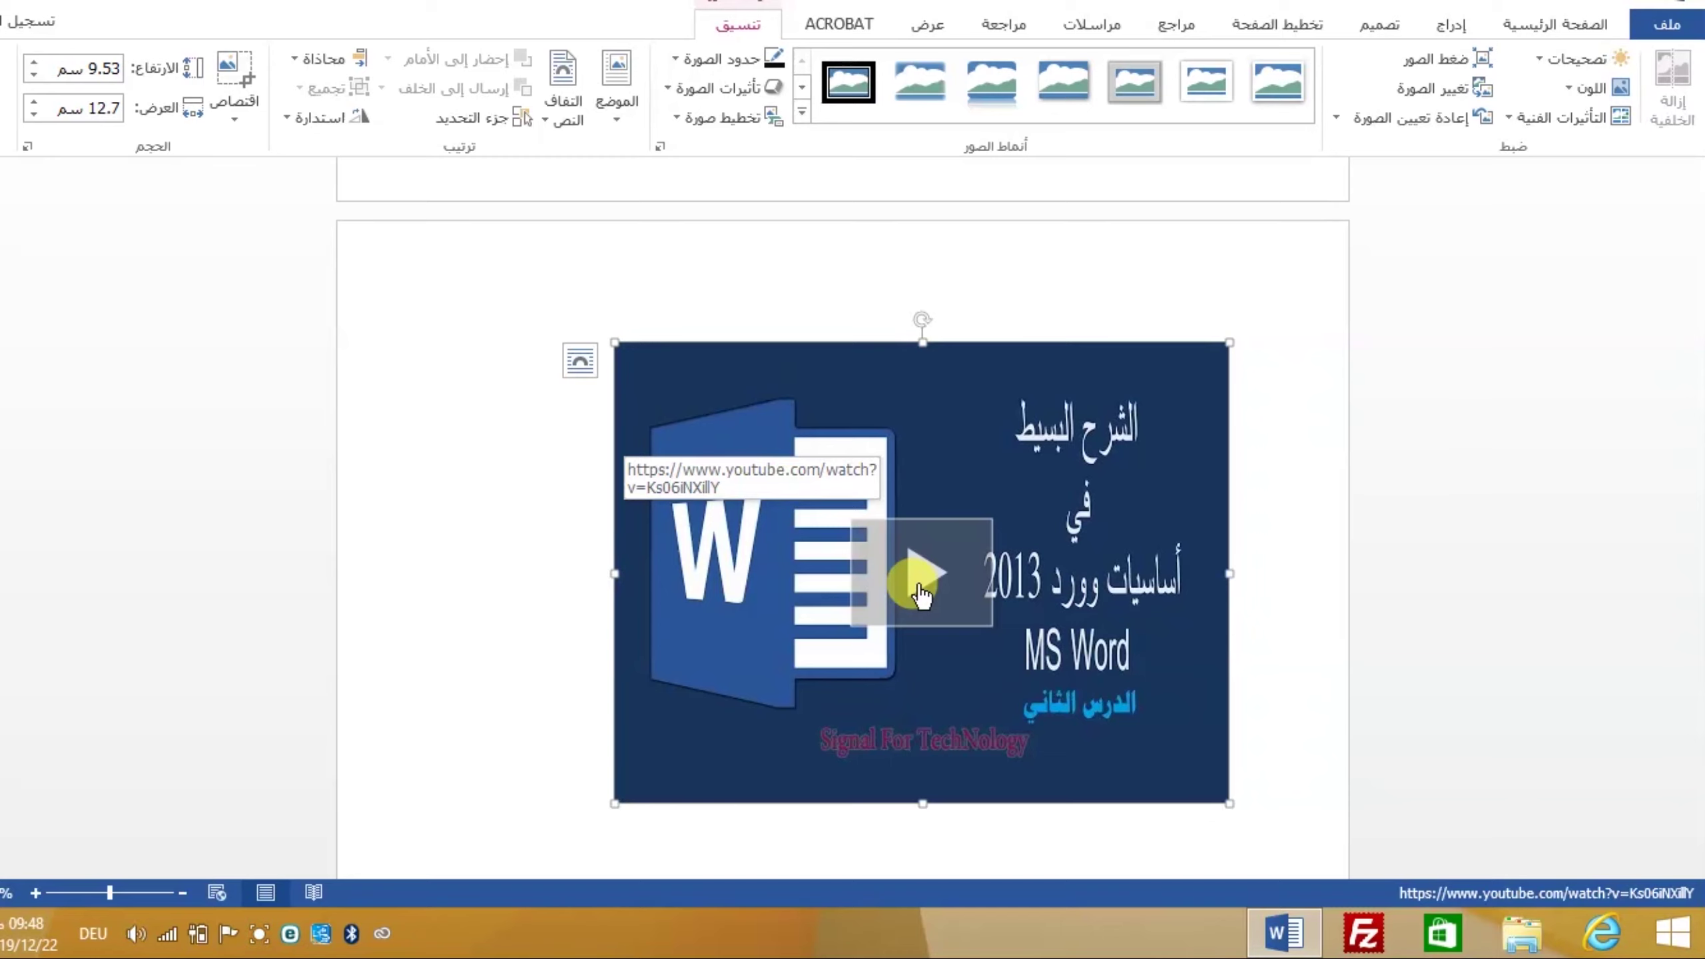
{"action": "left_click", "coordinate": [921, 594]}
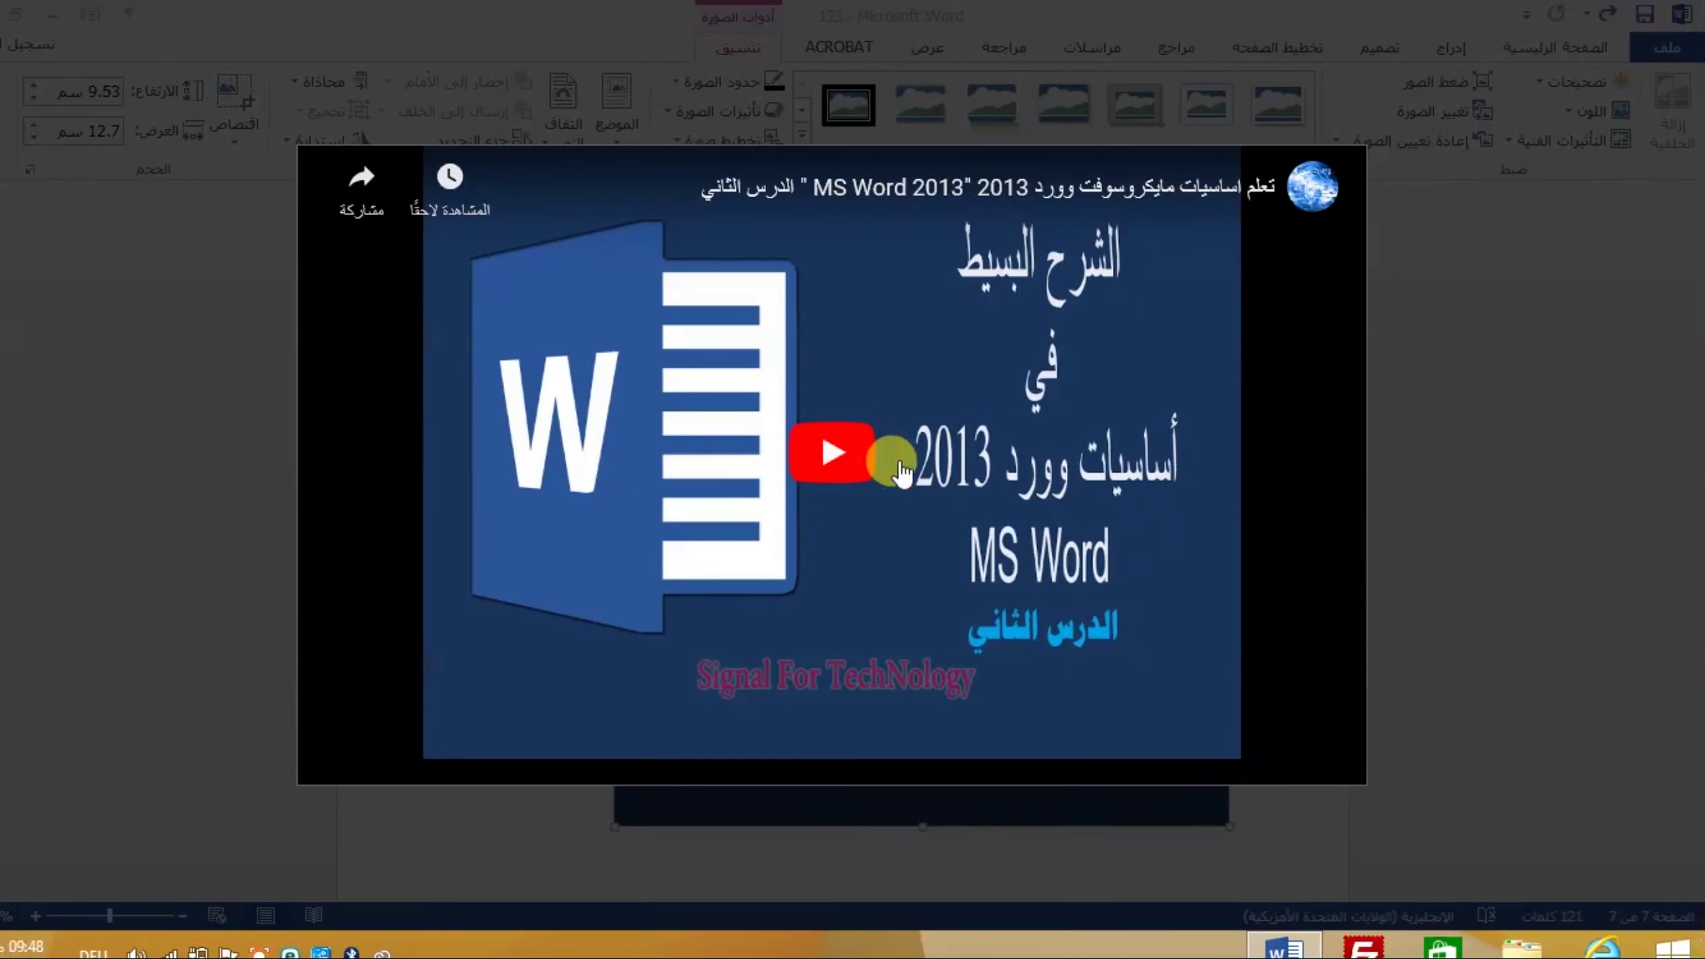
{"action": "left_click", "coordinate": [872, 452]}
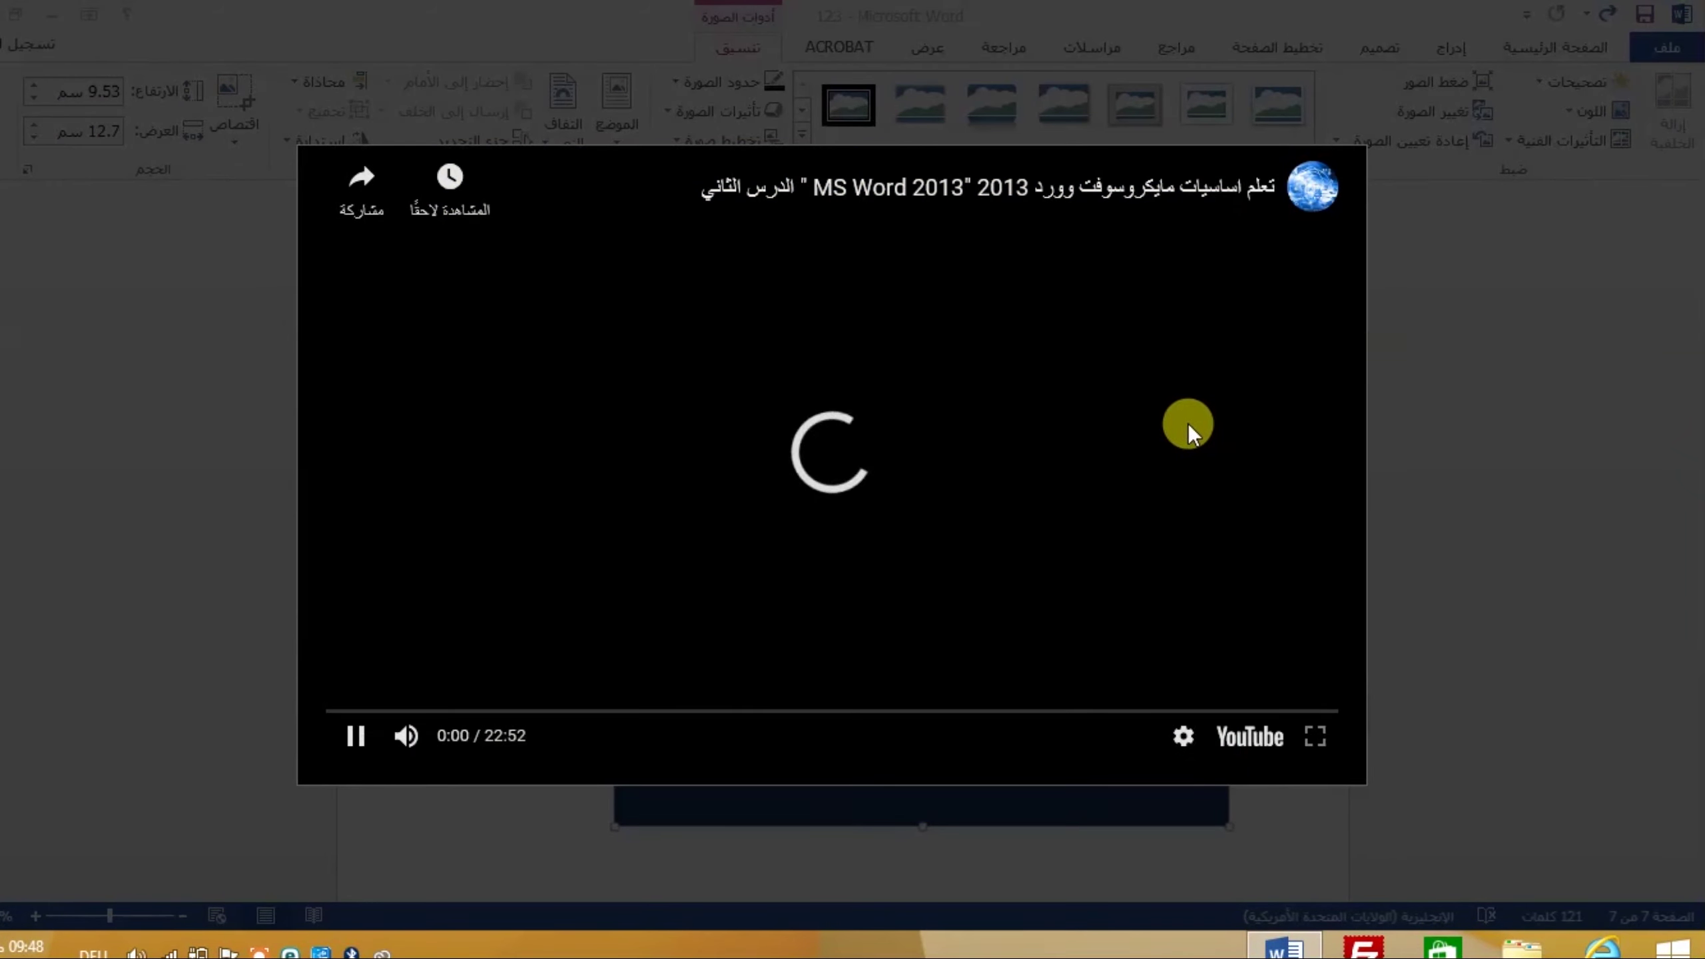